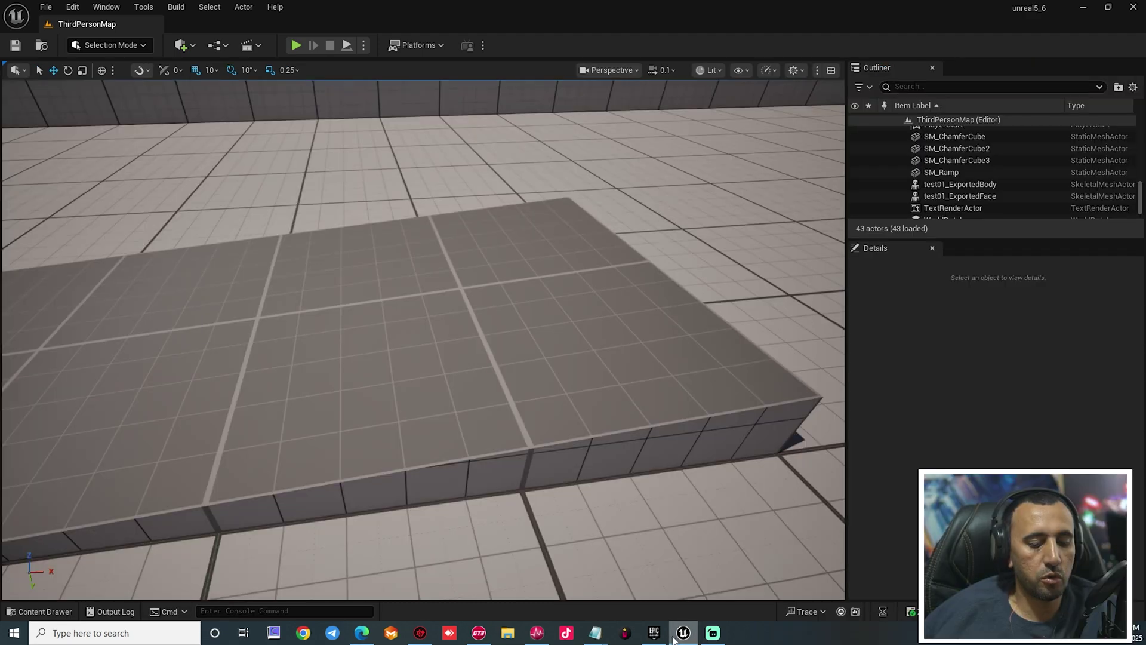
- In the Epic Games Launcher Library, remove the 5.3.2 engine slot and add a new slot, keeping 5.4.4
left_click(654, 632)
left_click(319, 40)
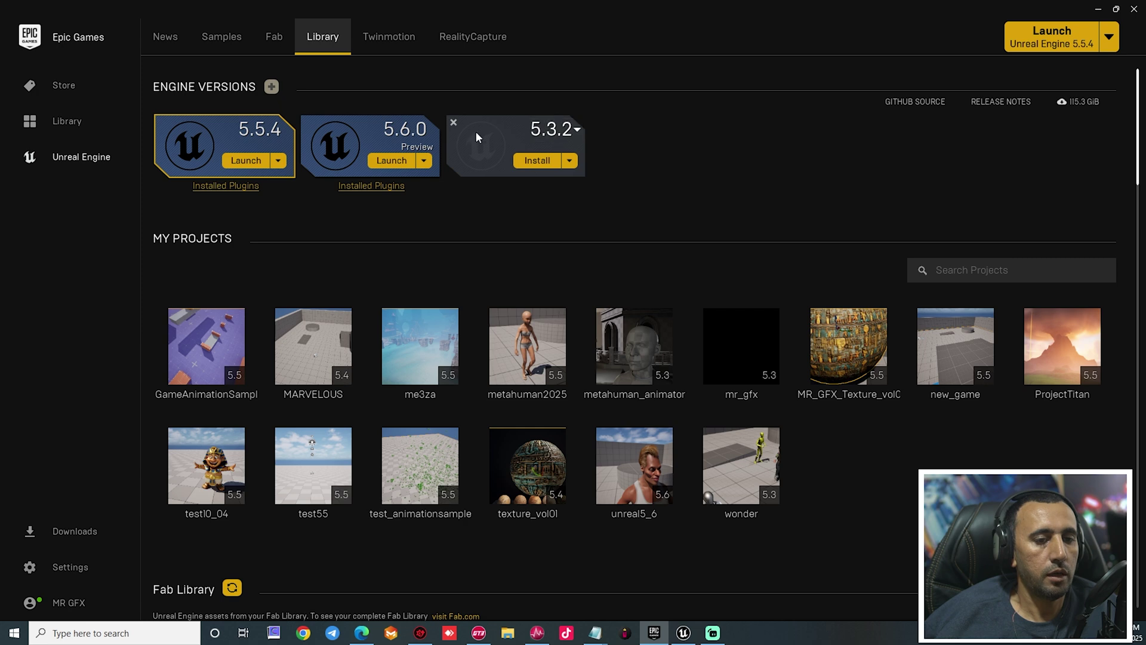
left_click(453, 124)
left_click(271, 87)
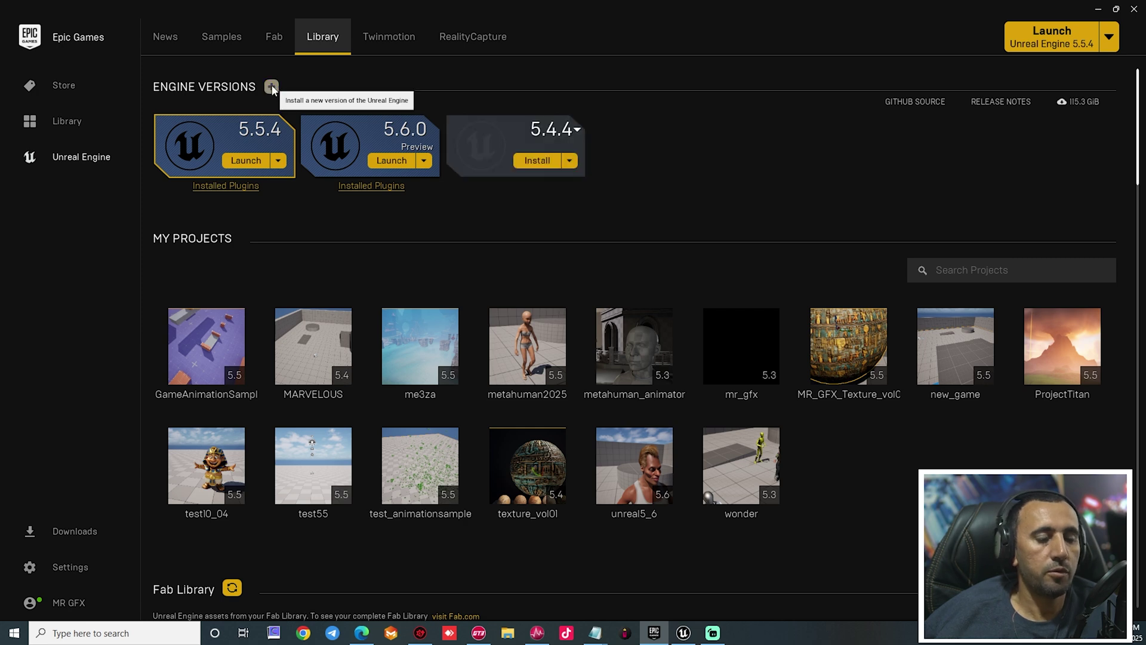
left_click(577, 129)
left_click(724, 131)
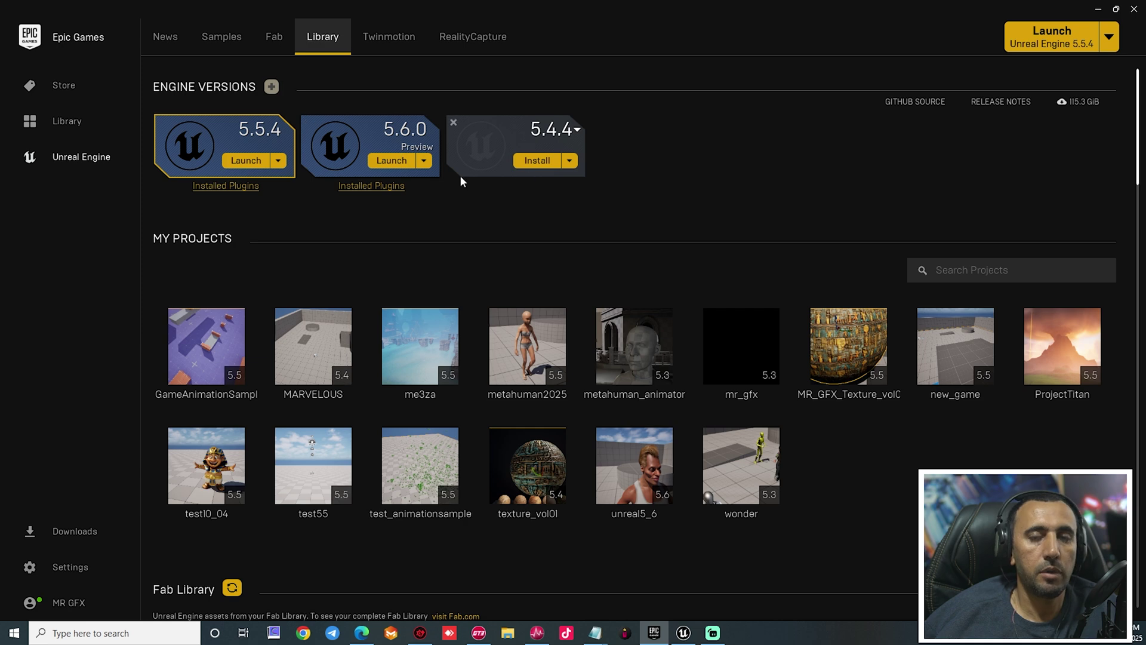
- Apply the Unreal Engine 5.6.0 installation options, then return to the Unreal Editor
left_click(423, 161)
left_click(415, 182)
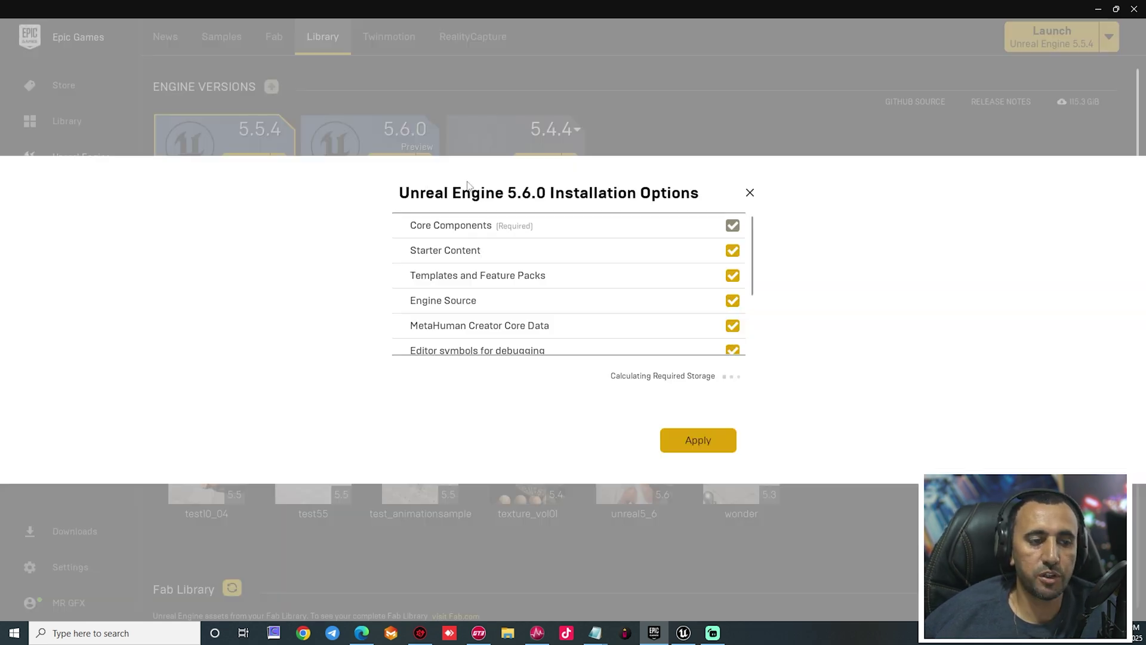
scroll(654, 327, "down", 1)
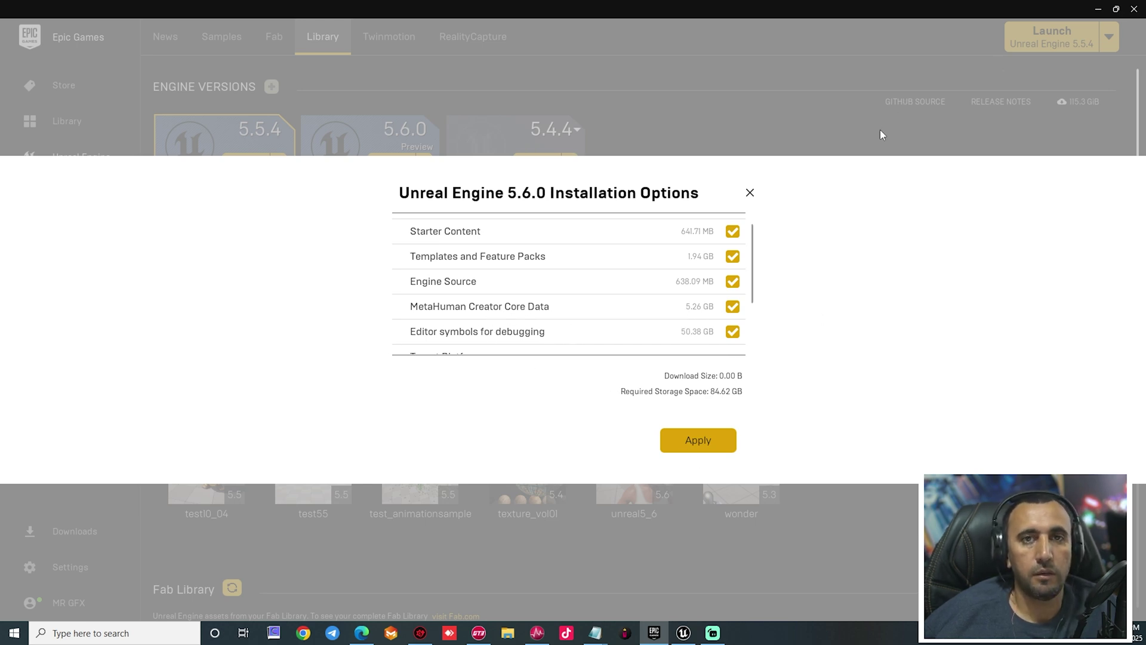
left_click(711, 441)
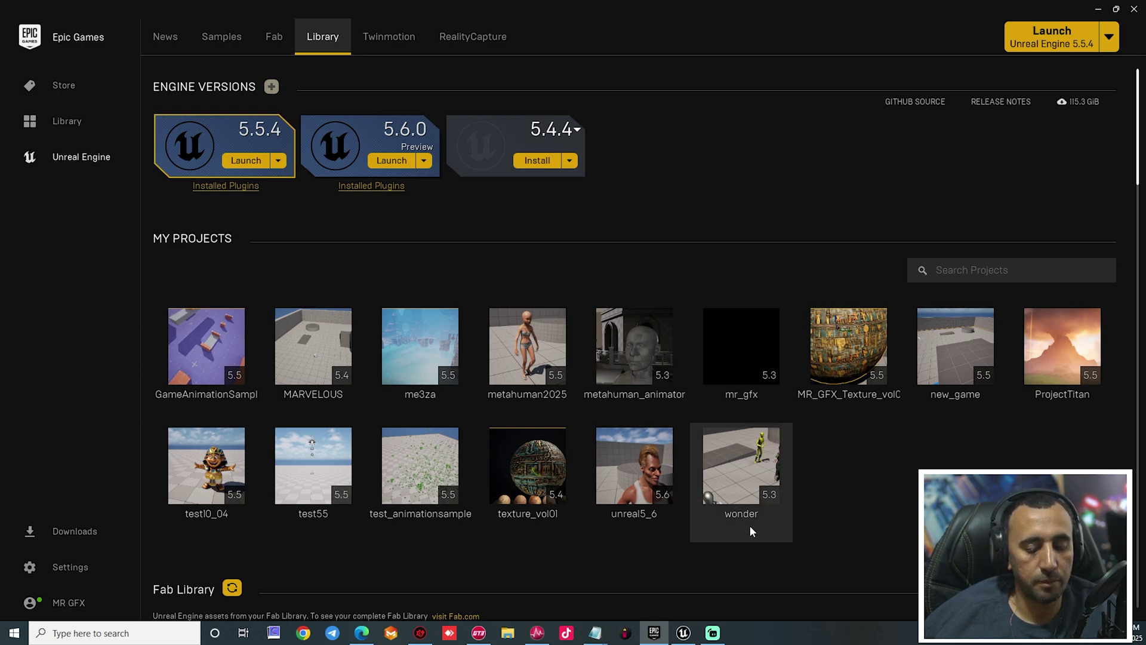
left_click(684, 633)
right_click_drag(424, 340, 237, 283)
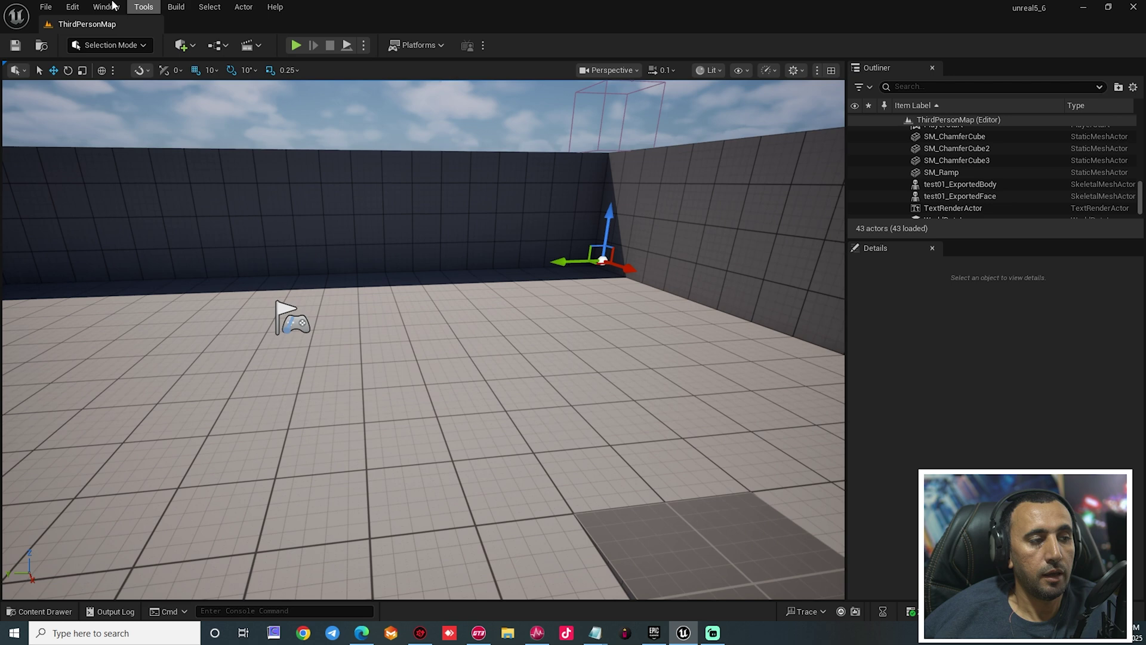
left_click(72, 7)
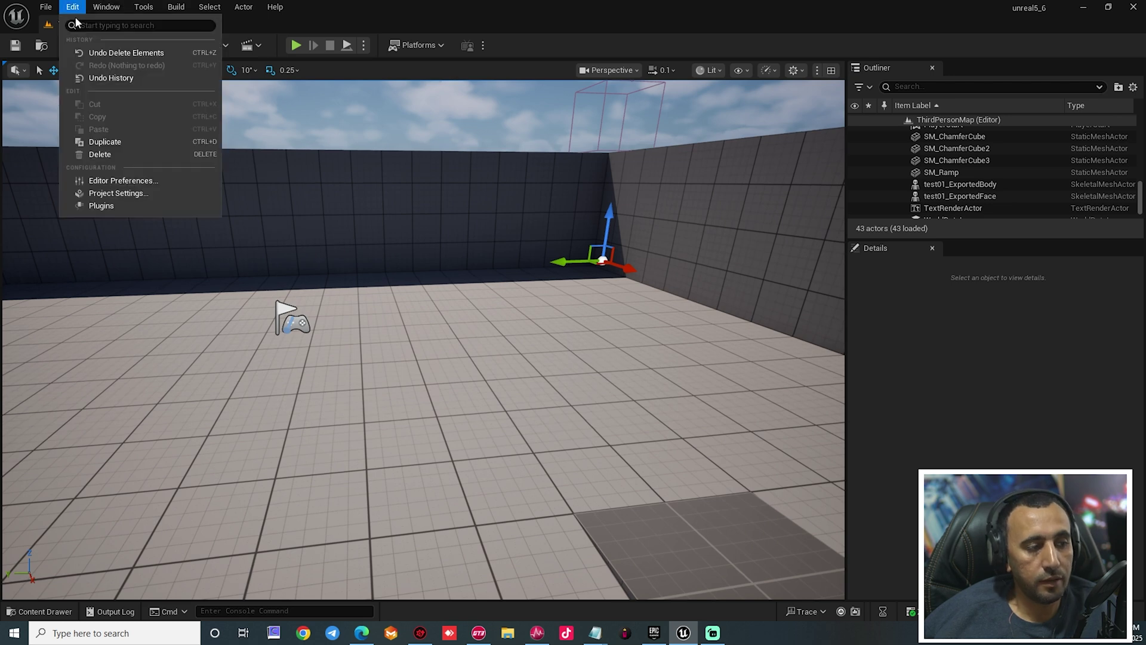
left_click(112, 206)
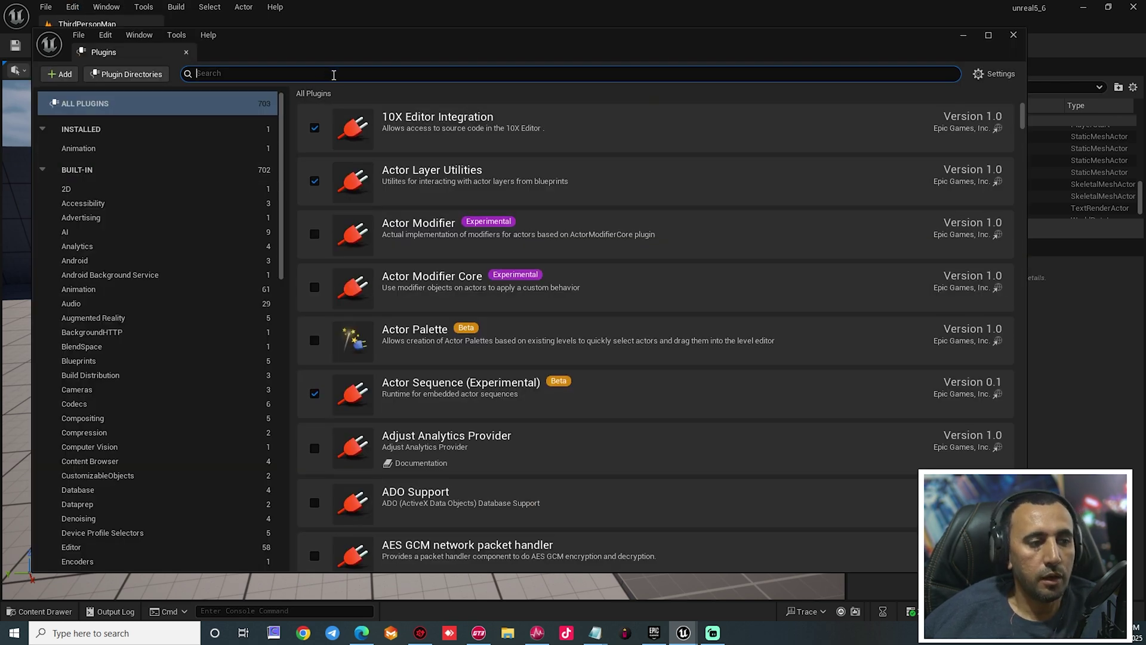
type("met")
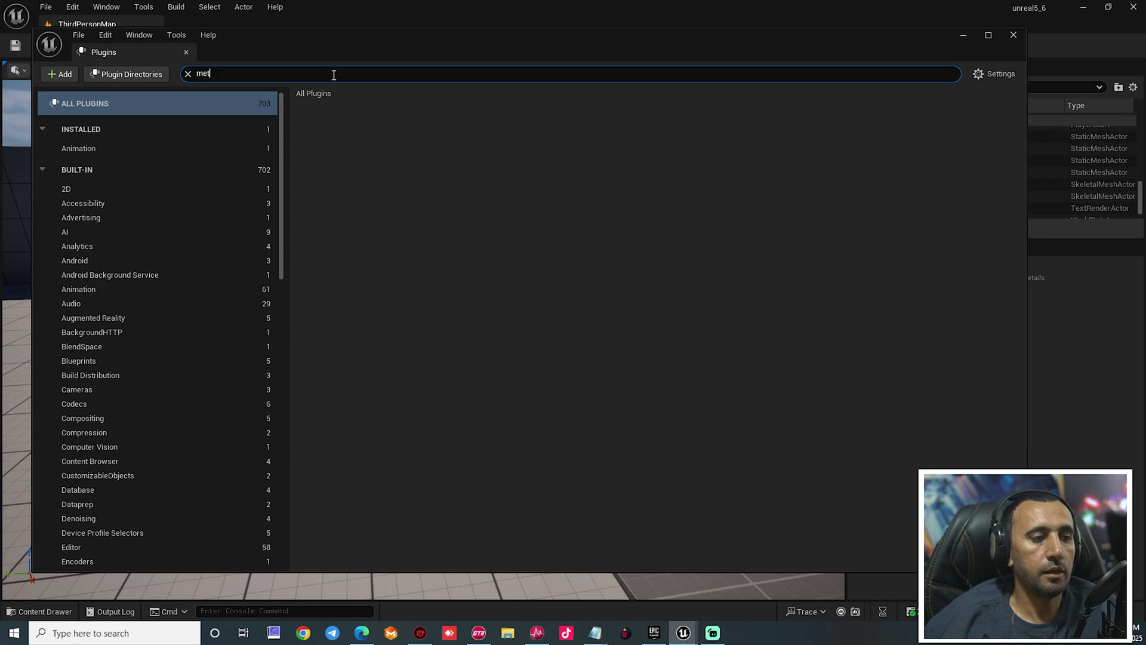
type("ahum")
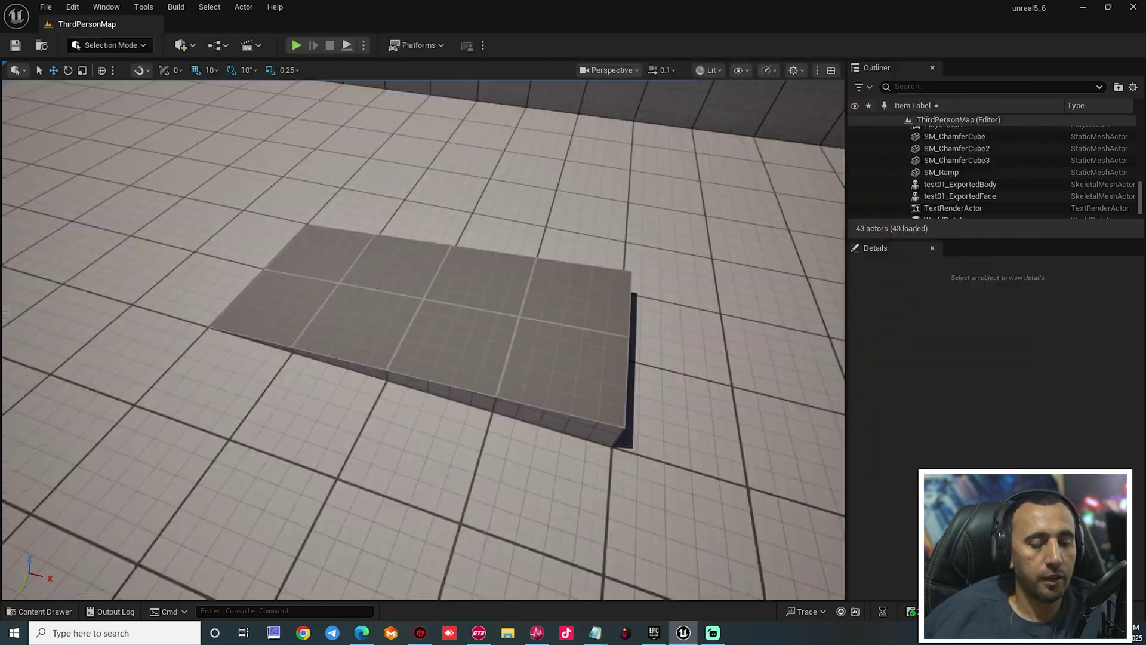
right_click_drag(716, 358, 788, 390)
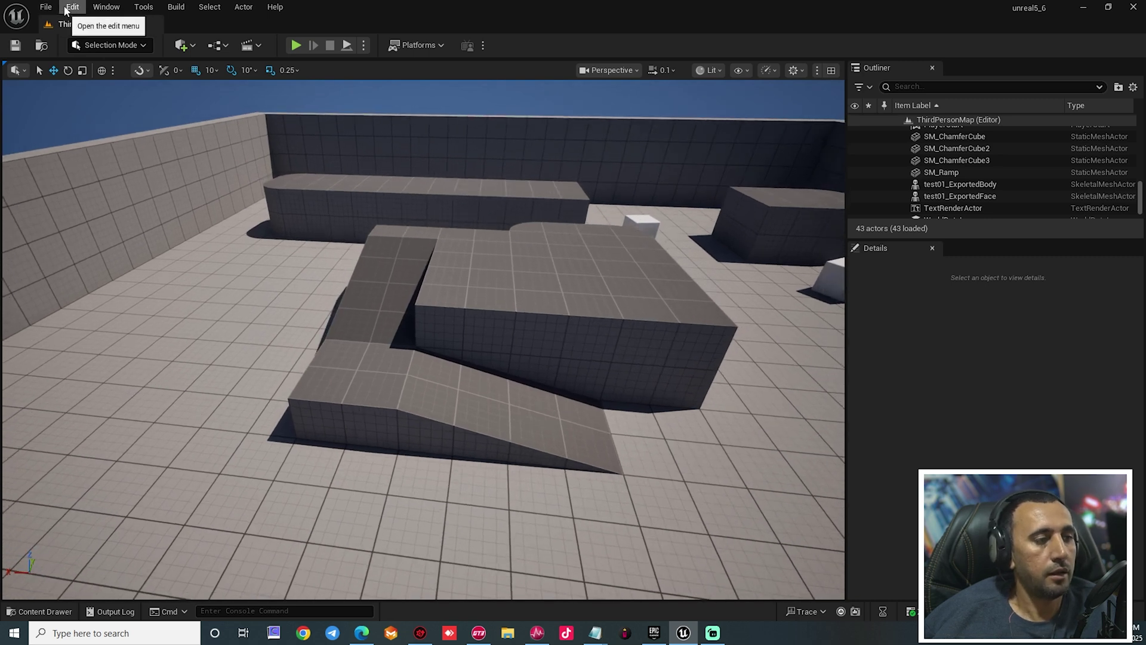
- Open Quixel Bridge from the Window menu and dismiss its update notice
left_click(96, 8)
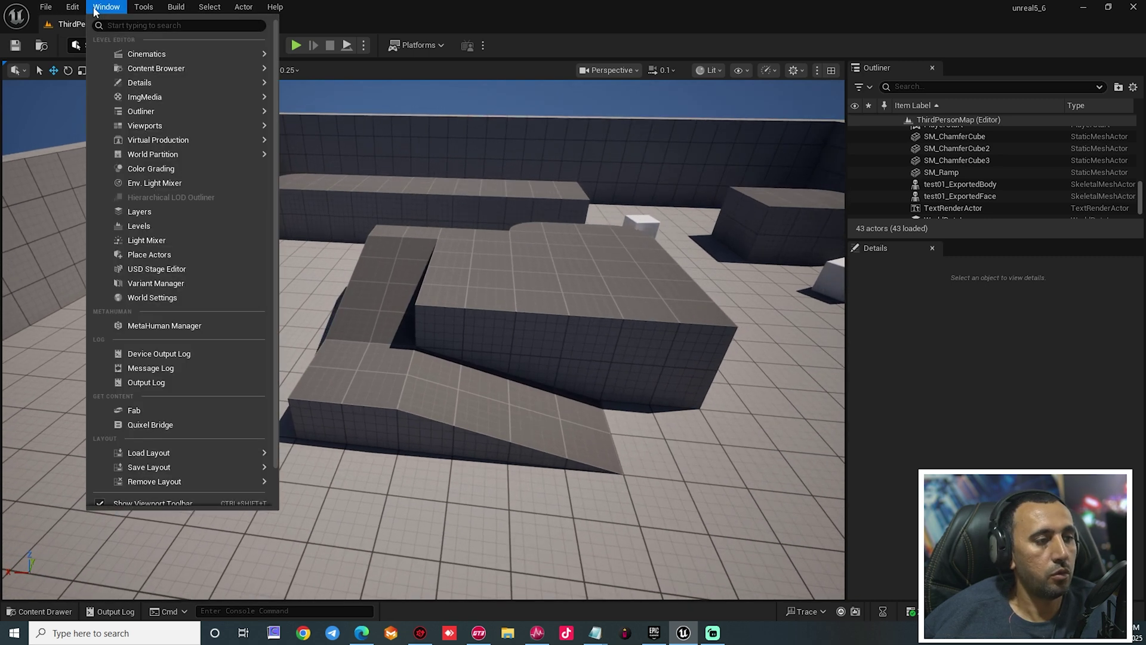
left_click(157, 425)
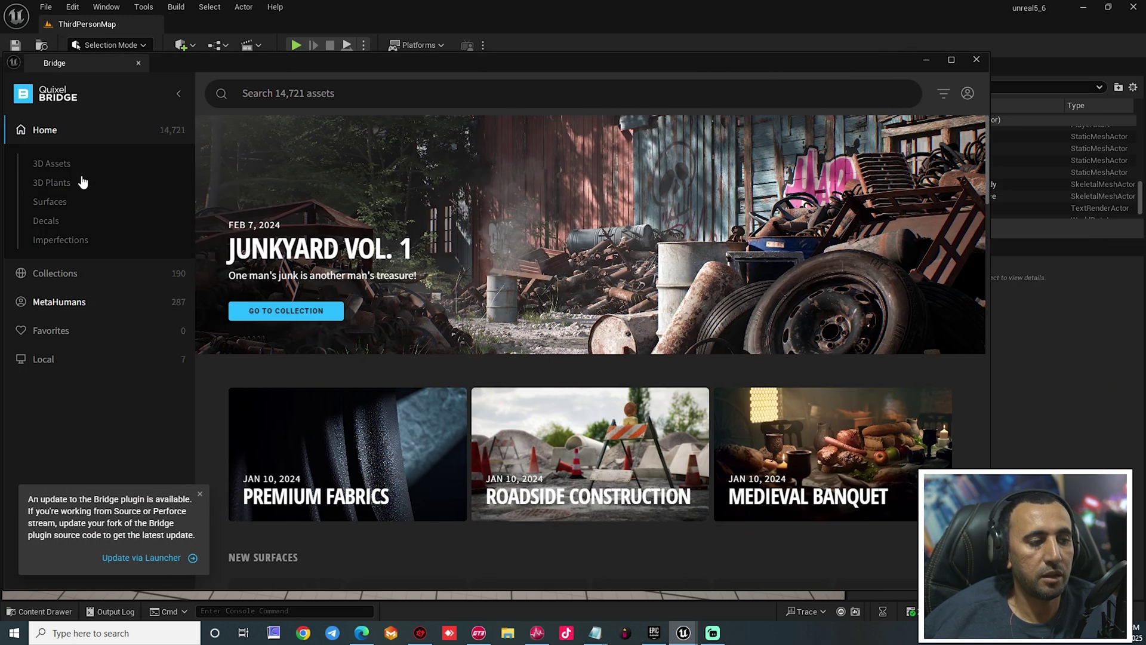
left_click(84, 182)
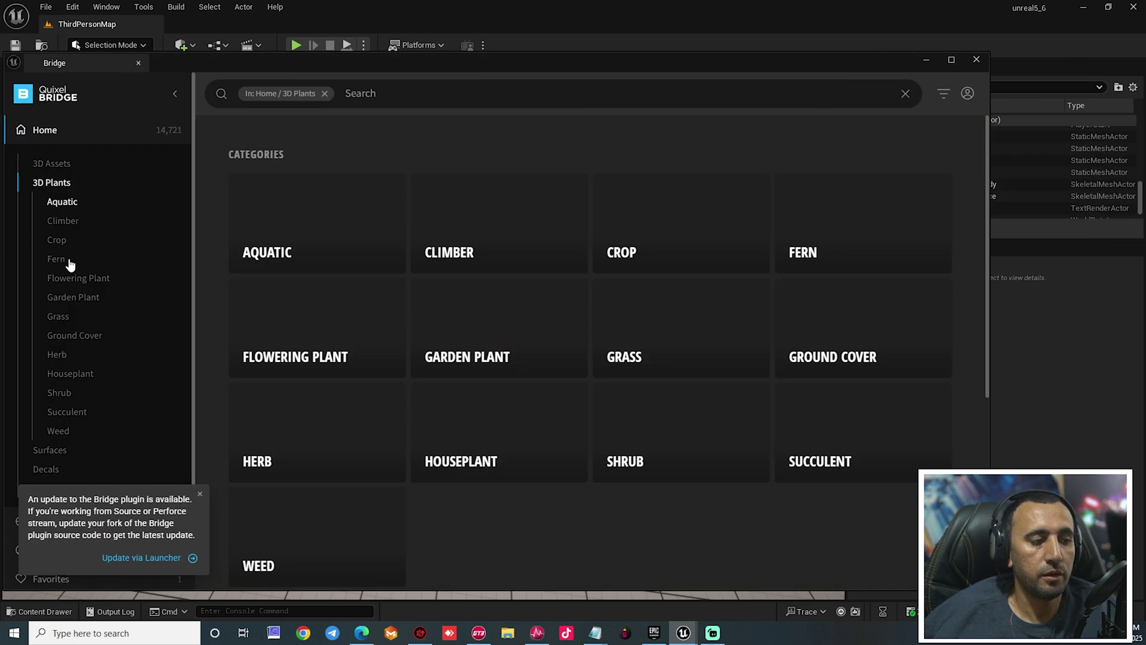
left_click(200, 494)
- Under MetaHumans > My MetaHumans, select hazla_new and add it to the project
scroll(105, 378, "down", 1)
left_click(59, 519)
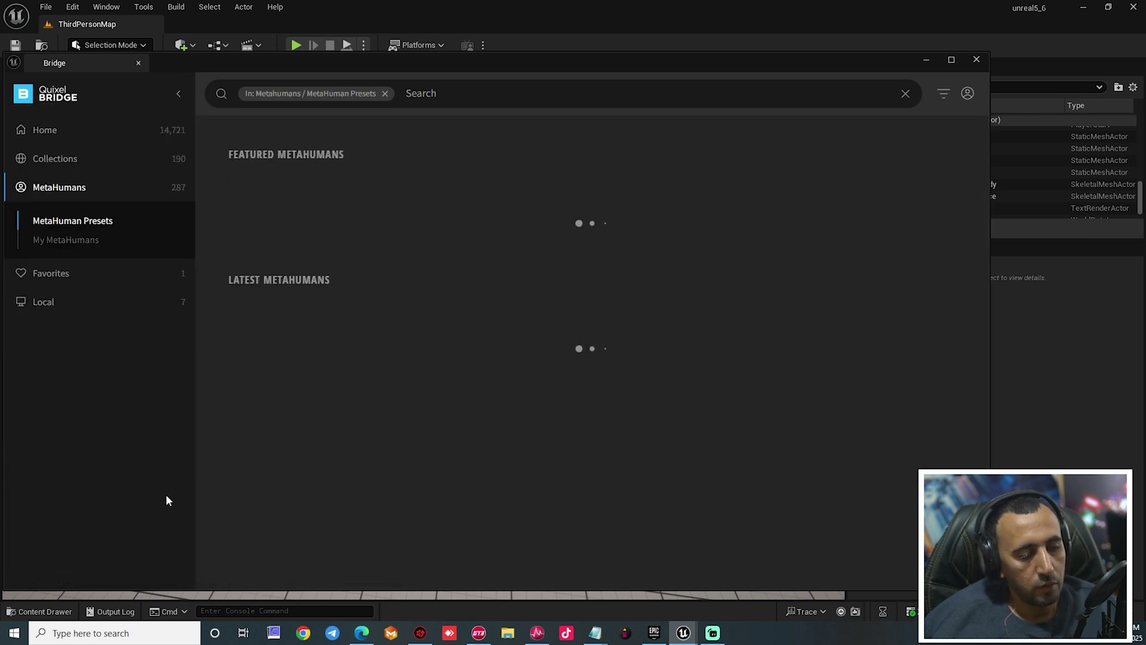
left_click(73, 240)
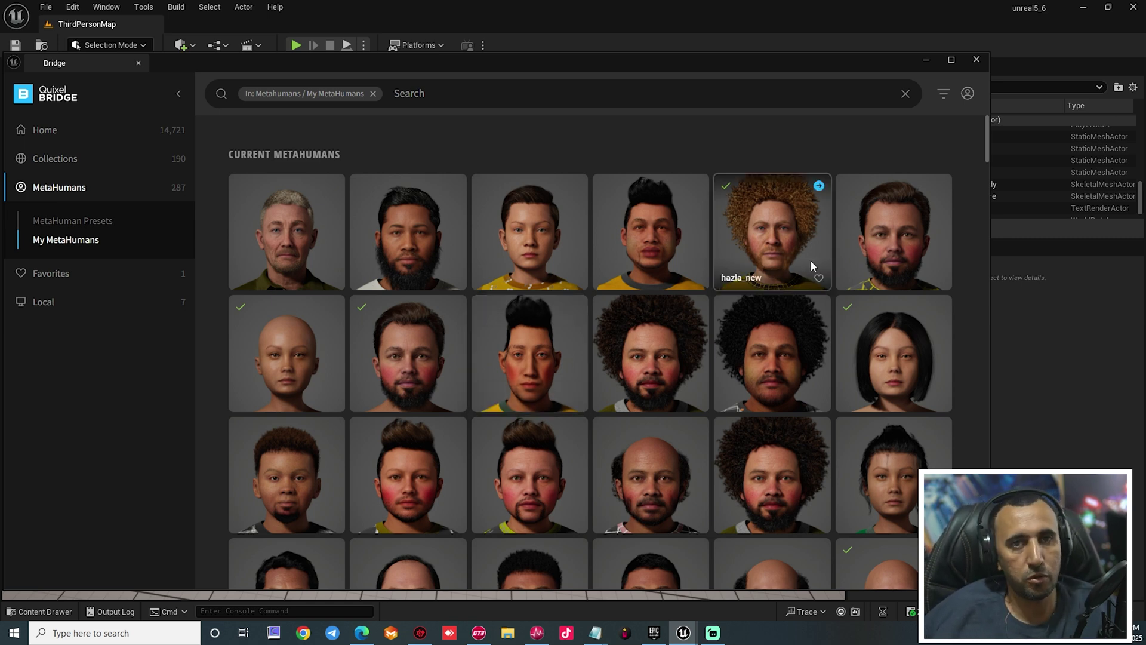
left_click(801, 234)
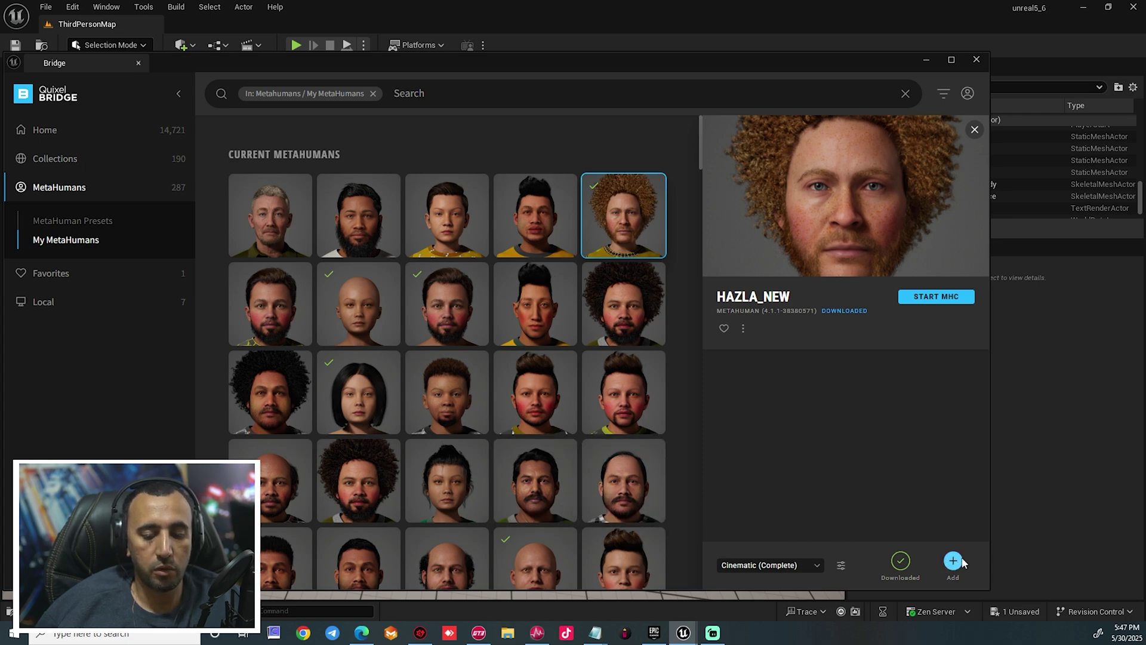
left_click(976, 59)
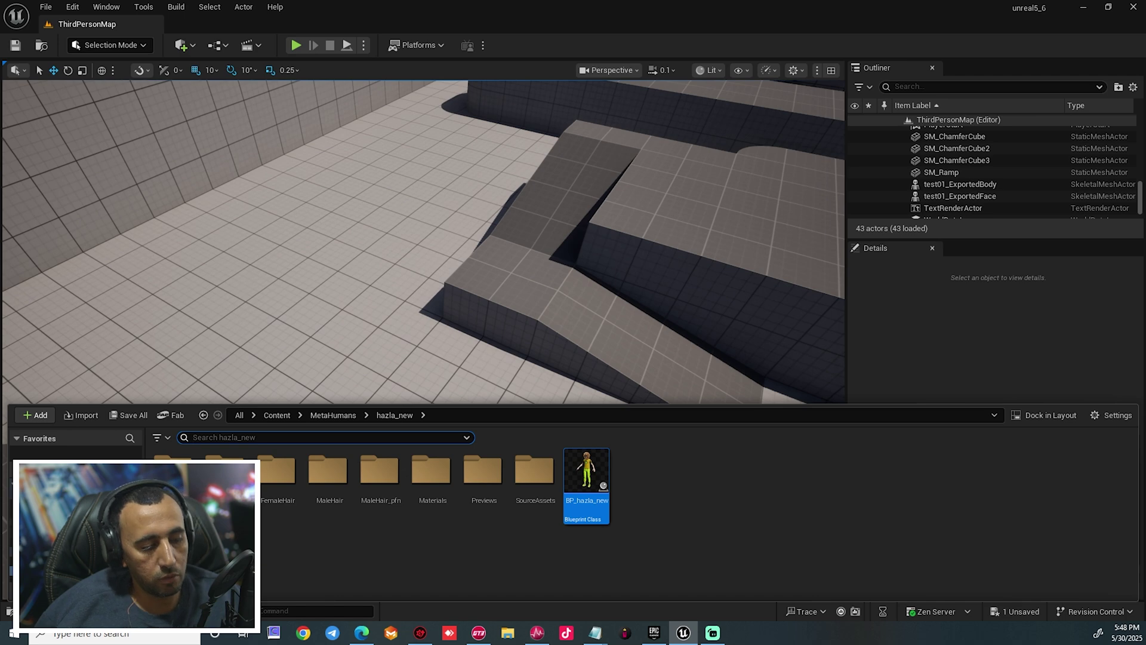
- Drag BP_hazla_new from Content/MetaHumans/hazla_new onto the floor beside the ramp
left_click(66, 552)
left_click(66, 571)
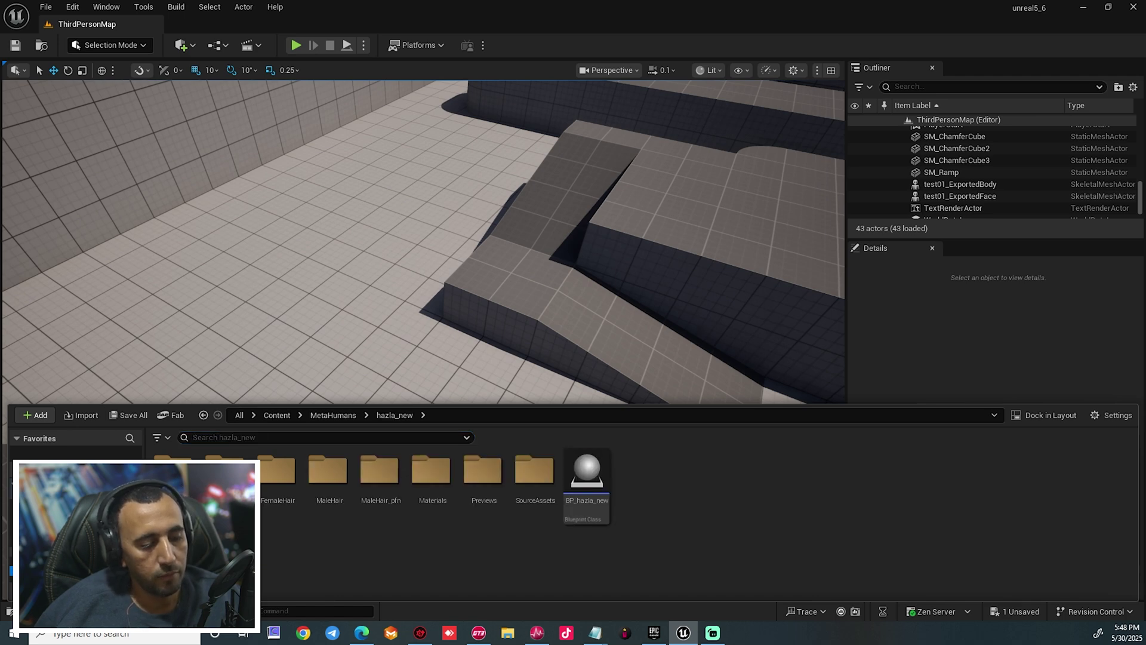
left_click_drag(330, 301, 347, 318)
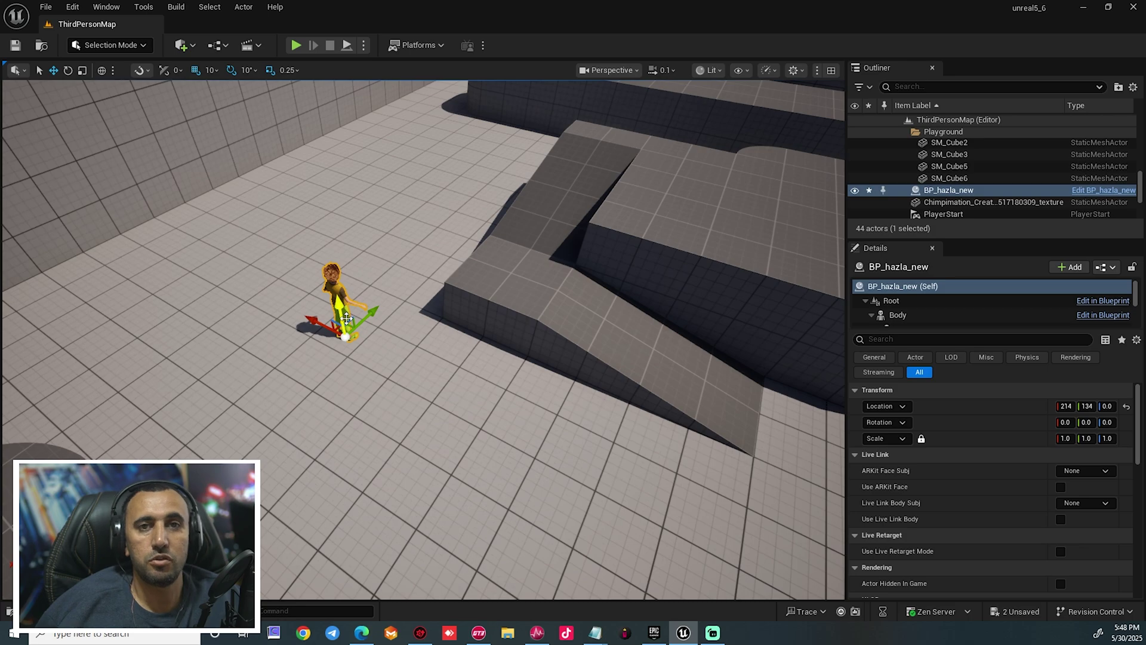
- Fly the viewport camera around the character into a close-up of its face
right_click_drag(477, 241, 388, 200)
right_click_drag(484, 288, 484, 287)
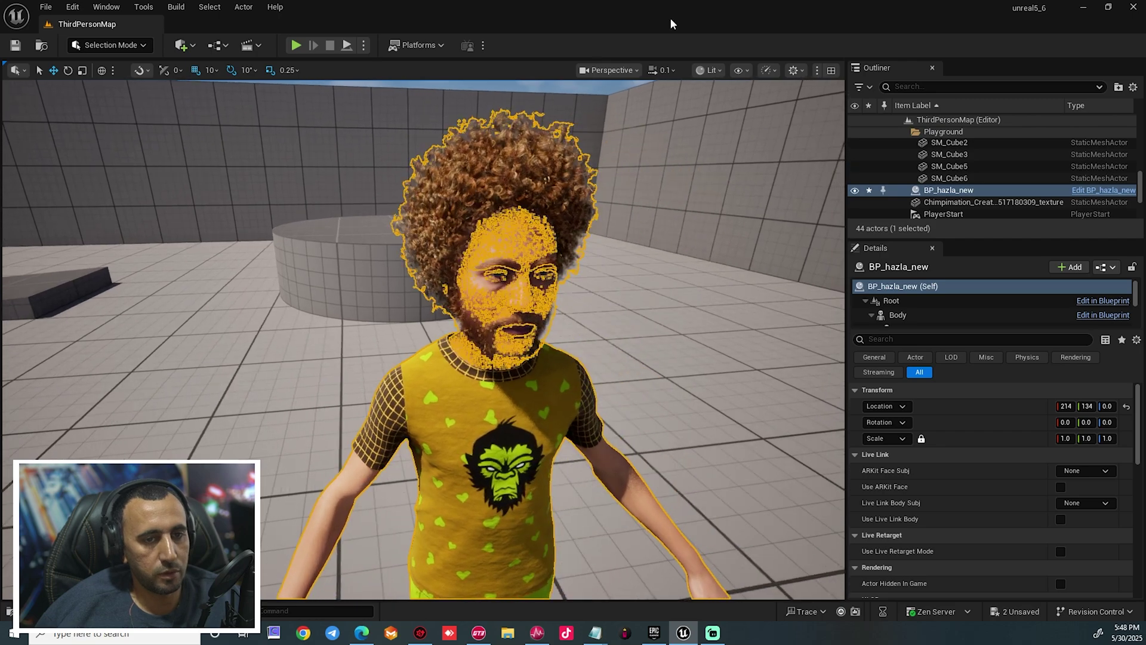
left_click(664, 70)
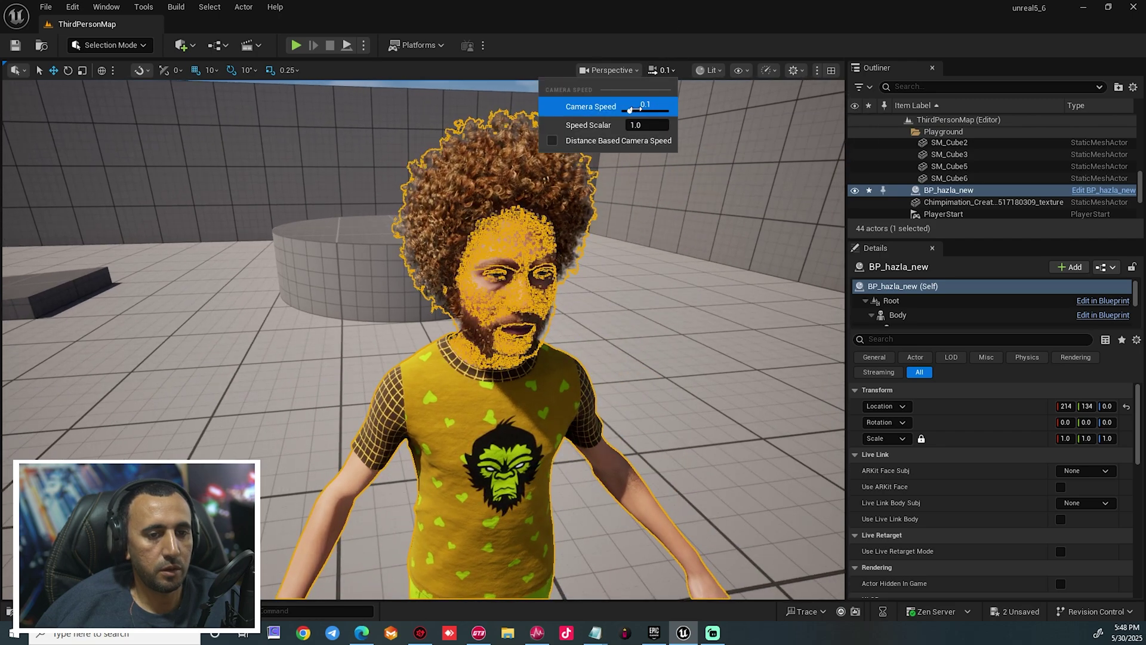
right_click_drag(636, 266, 637, 265)
right_click_drag(485, 287, 485, 287)
left_click(745, 431)
right_click_drag(746, 432, 746, 431)
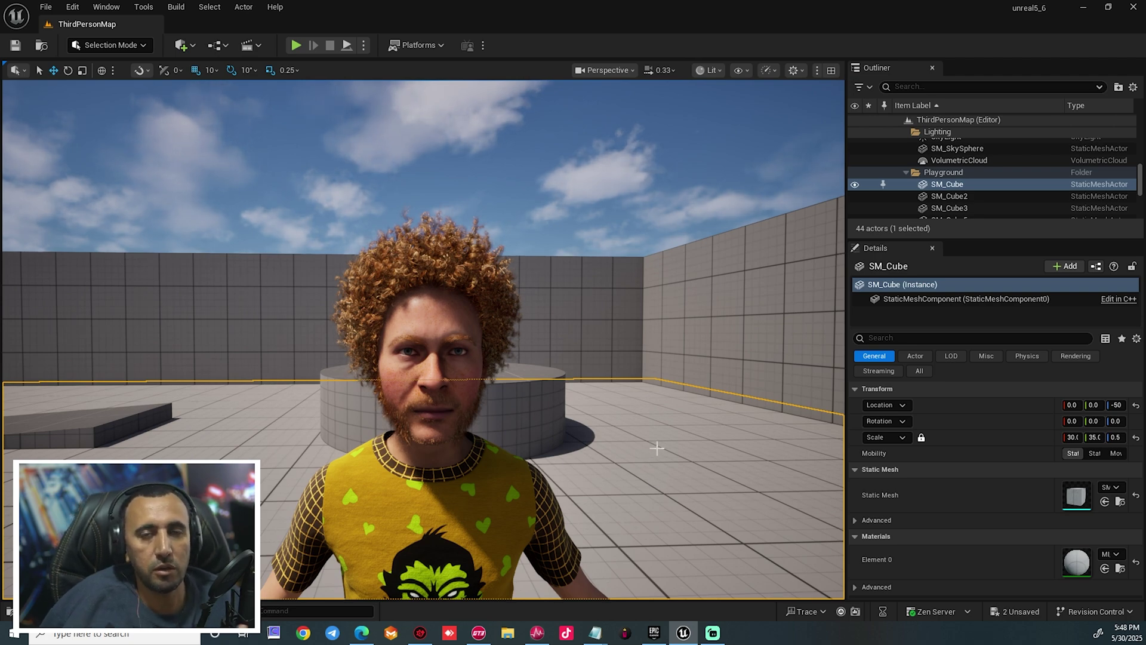
right_click_drag(699, 454, 691, 440)
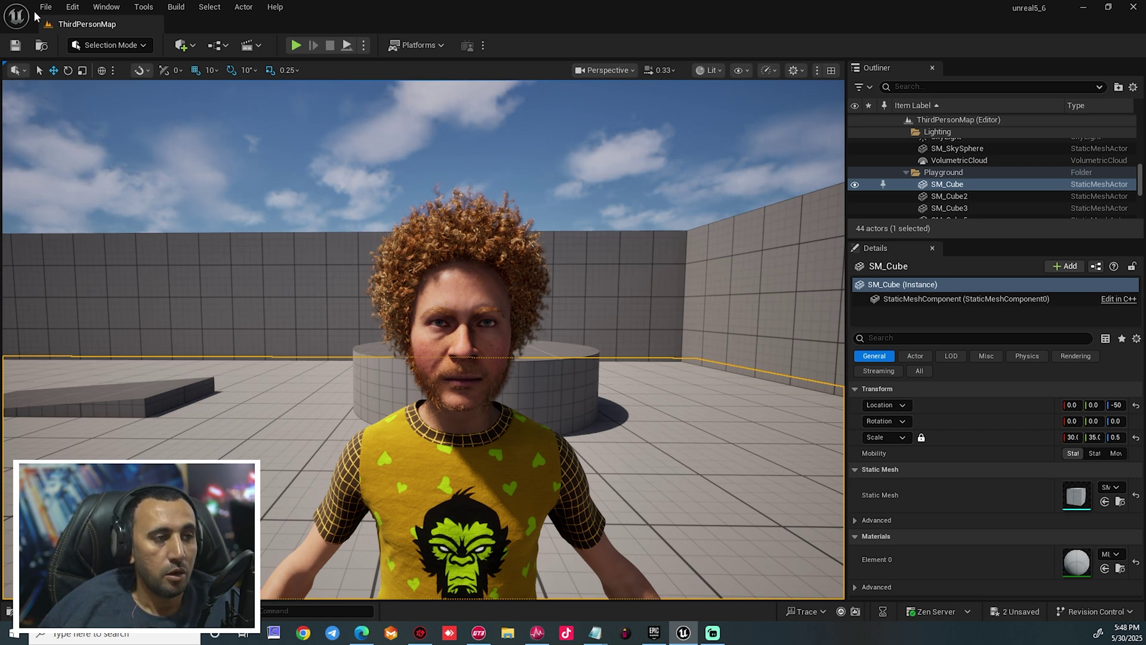
- Open the Take Recorder panel from the Window menu
left_click(97, 7)
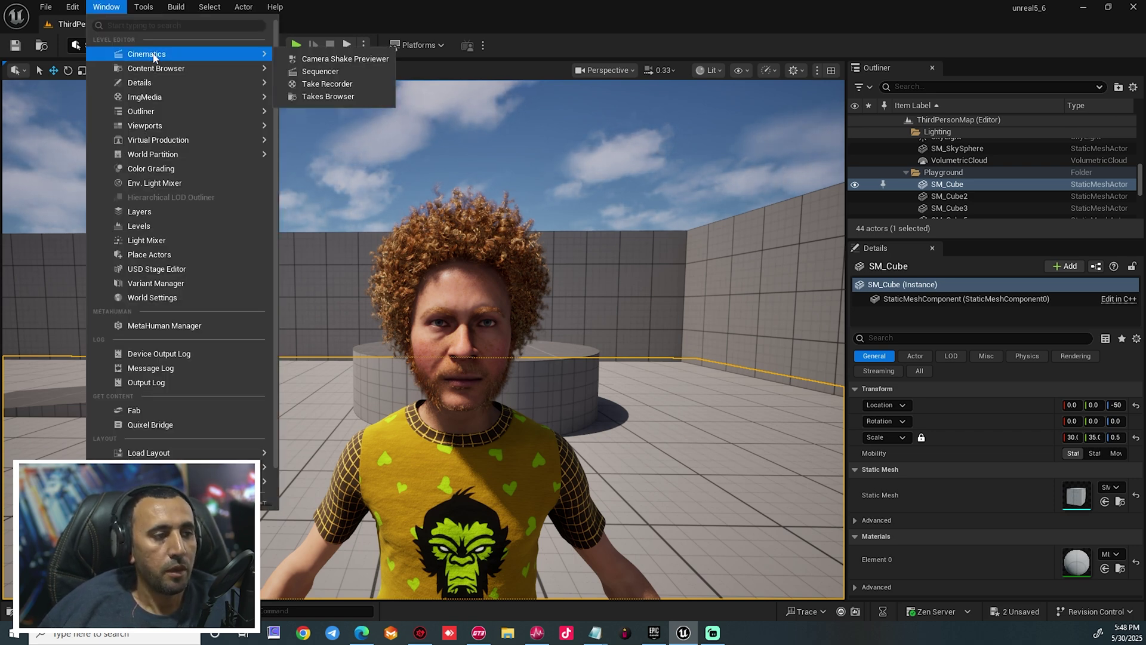
mouse_move(177, 59)
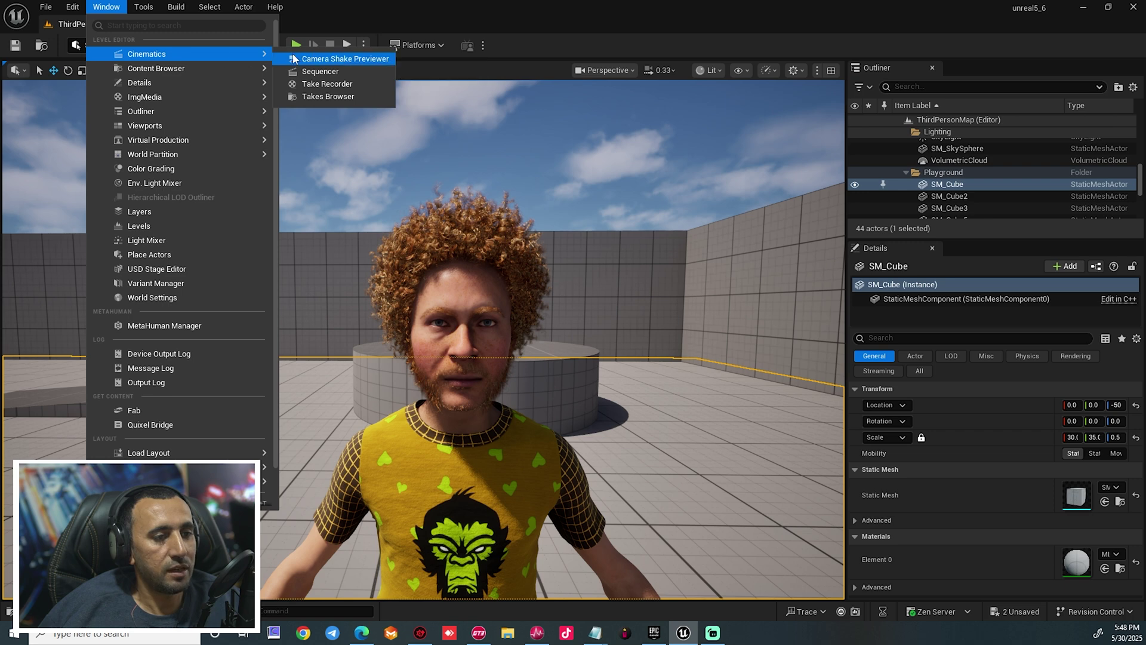
left_click(333, 85)
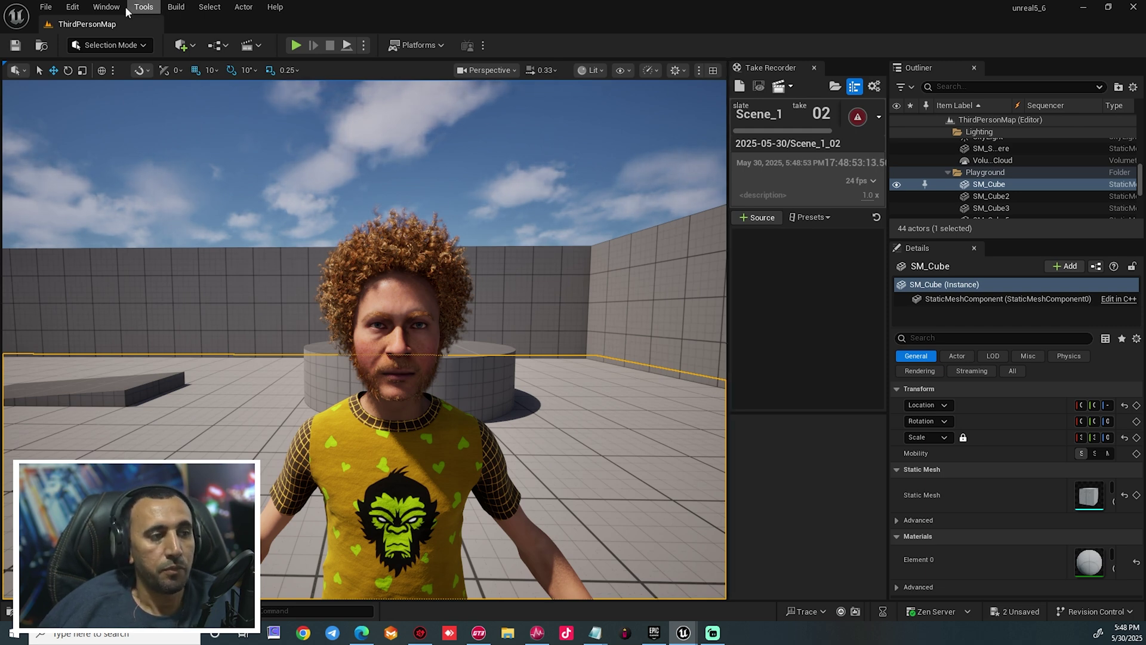
- Open the Live Link window via Window > Virtual Production
left_click(107, 7)
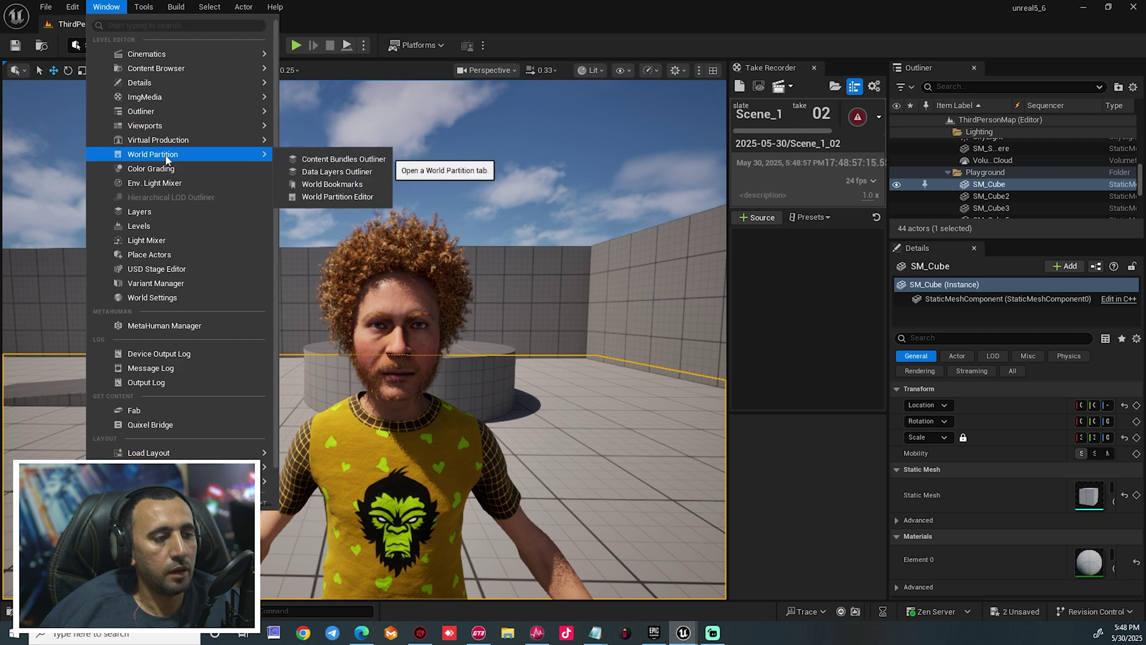
mouse_move(268, 141)
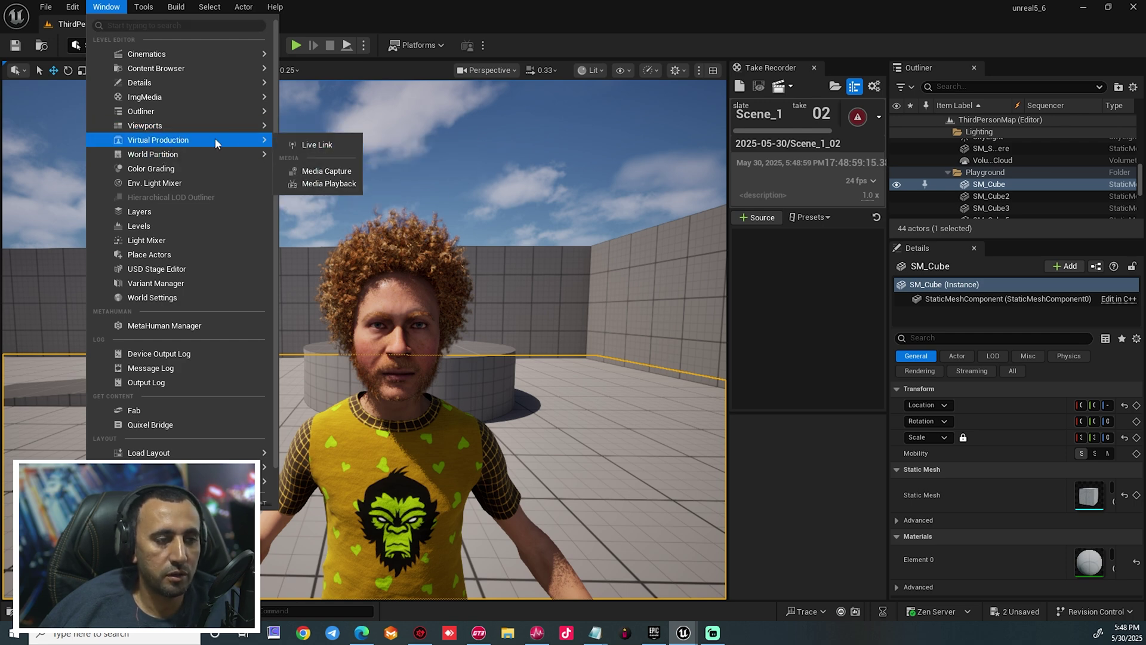
left_click(316, 144)
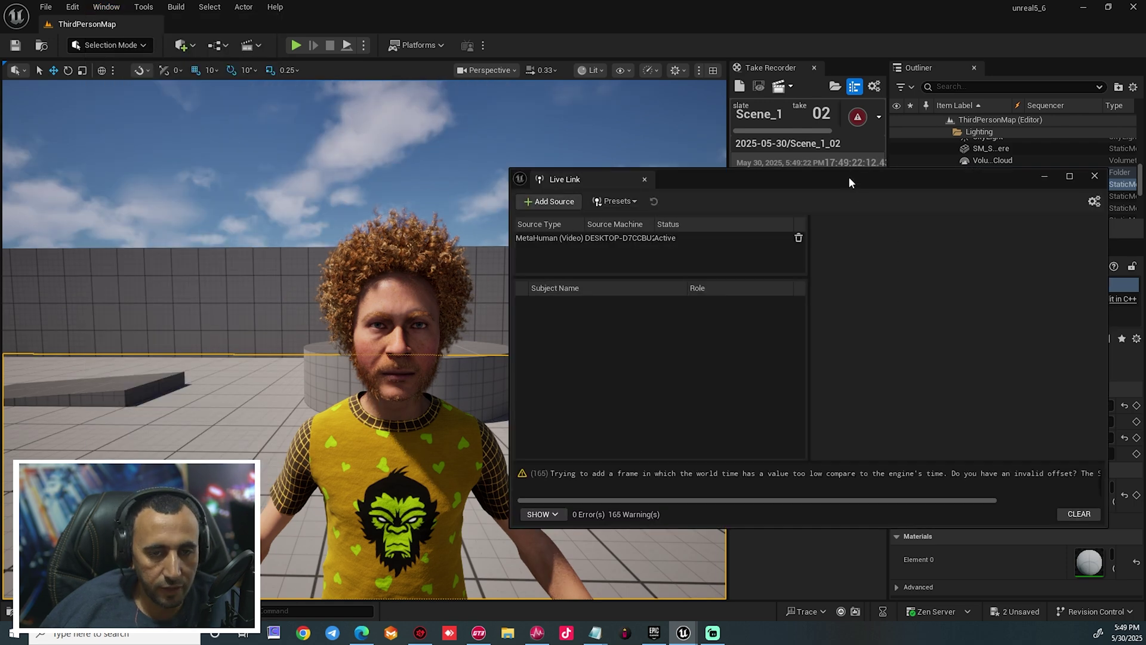
- Add a MetaHuman (Video) Live Link source and delete the duplicate video source
left_click_drag(851, 183, 905, 160)
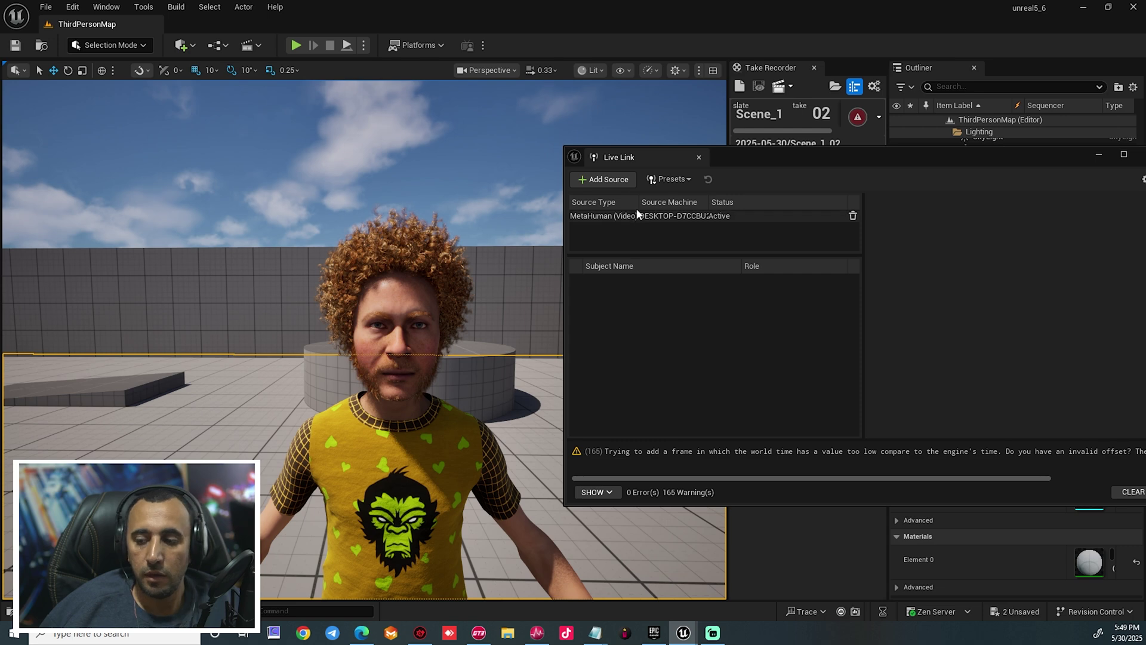
left_click(606, 181)
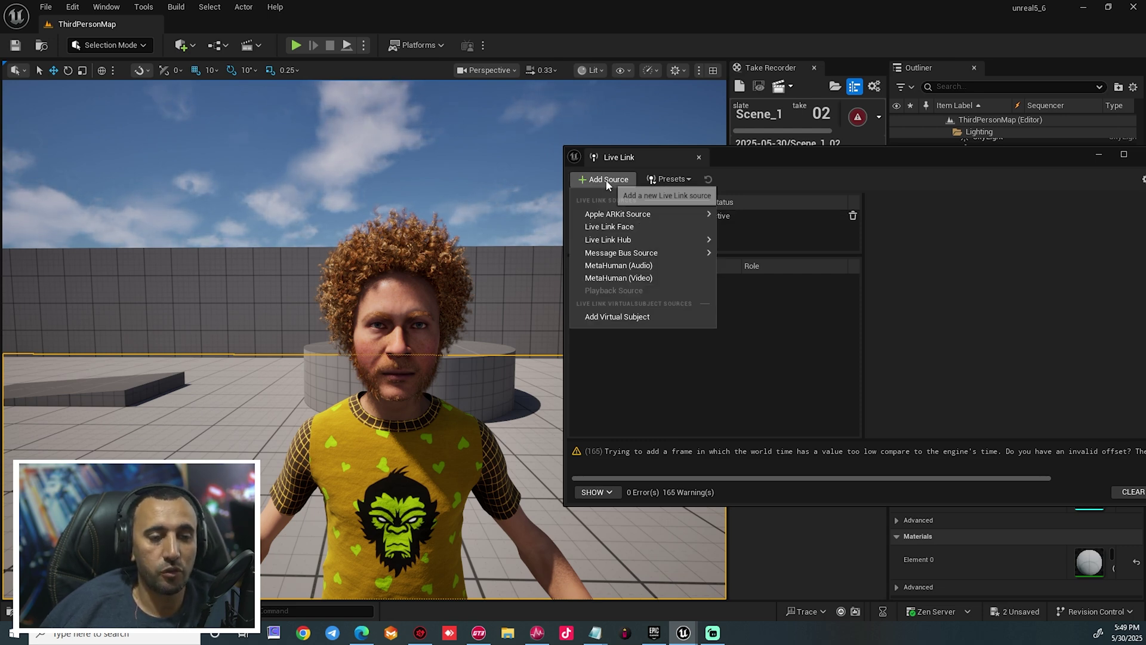
left_click(626, 279)
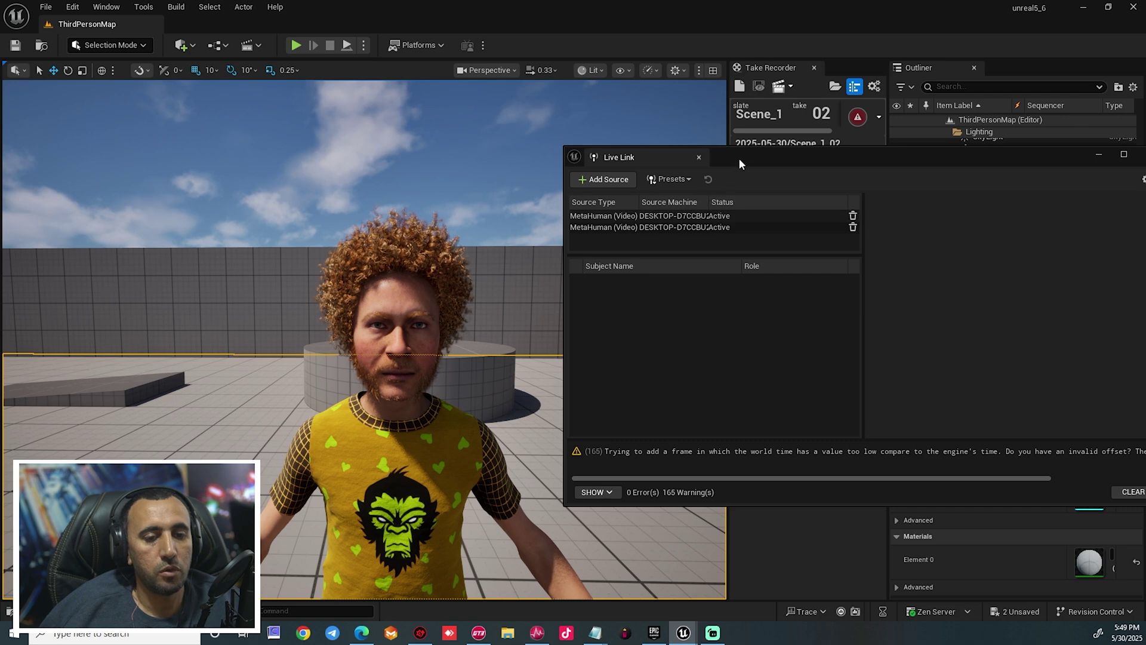
left_click_drag(740, 157, 665, 151)
left_click(671, 209)
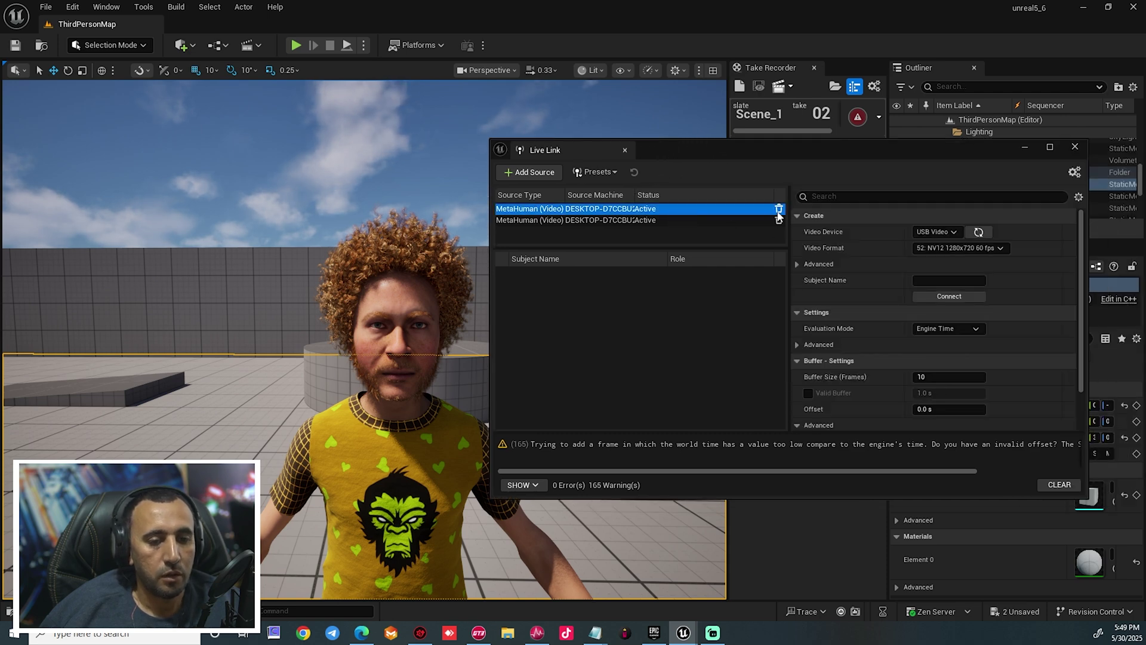
left_click(779, 208)
- Set the video device to HD Pro Webcam C920 at 1920x1080 30 fps
left_click(632, 208)
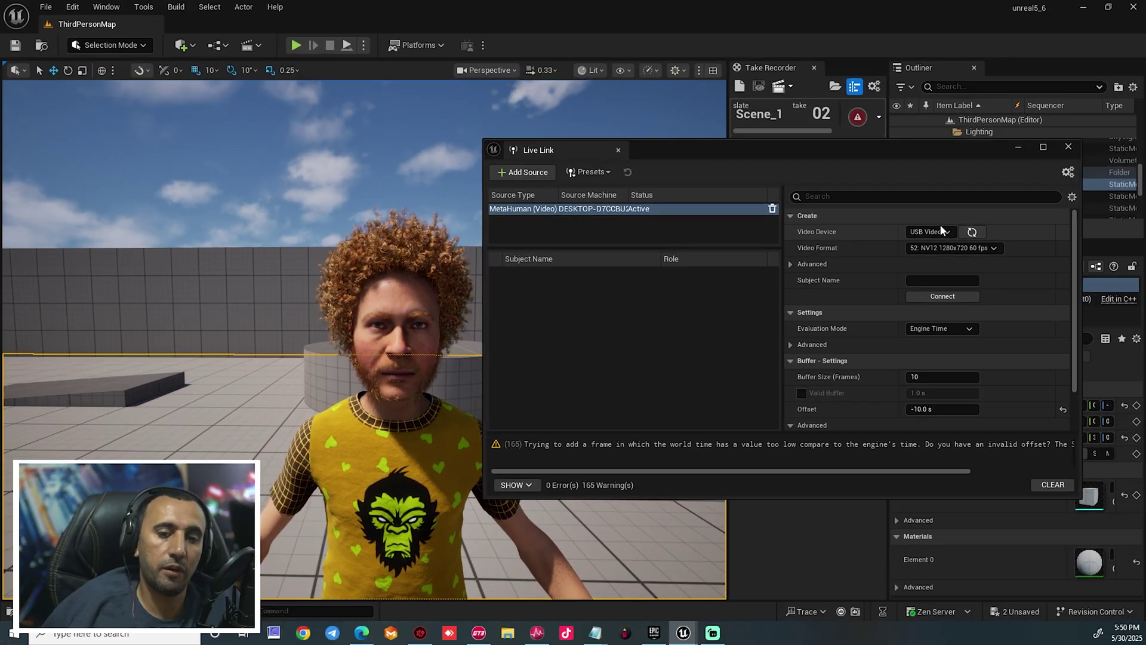
left_click(941, 231)
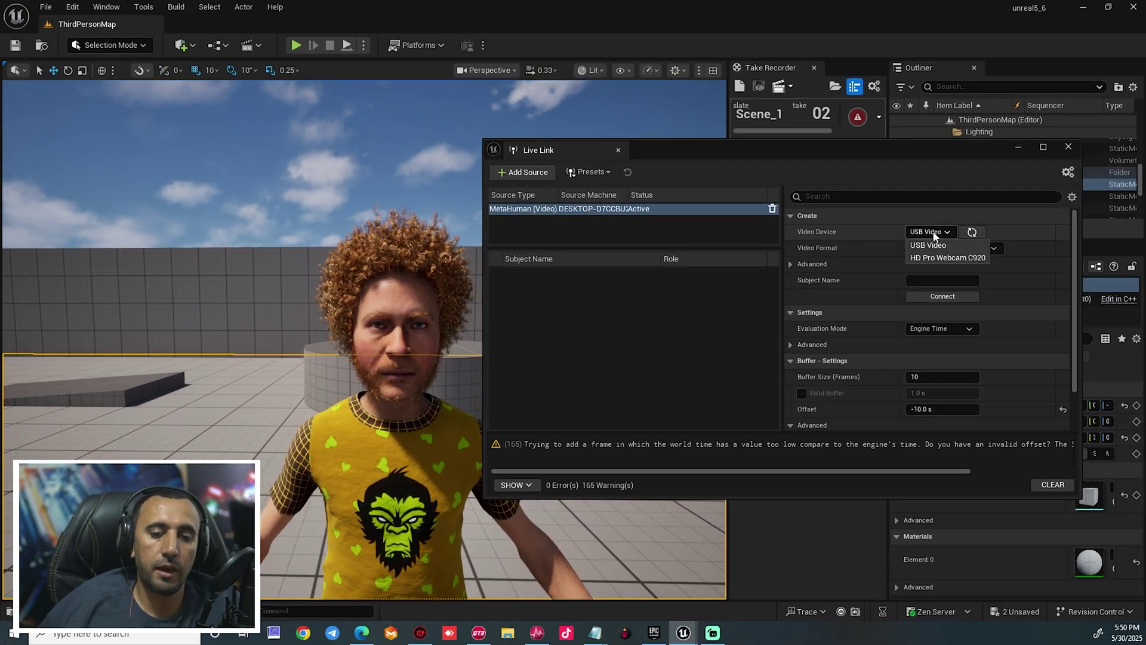
left_click(953, 259)
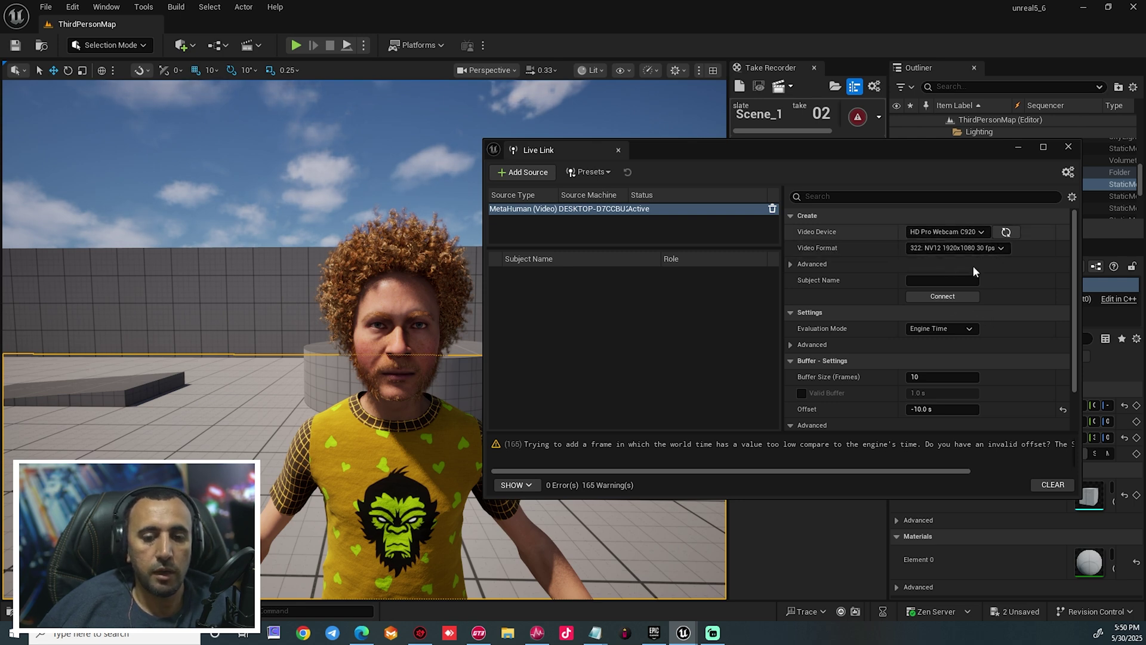
left_click(948, 249)
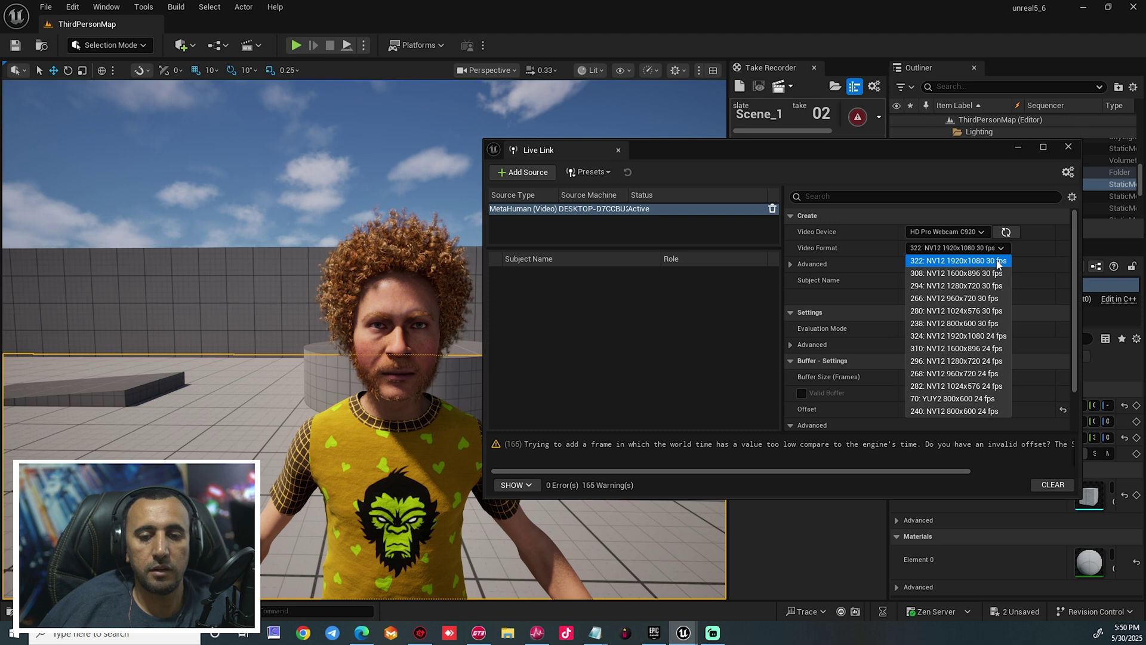
left_click(1001, 263)
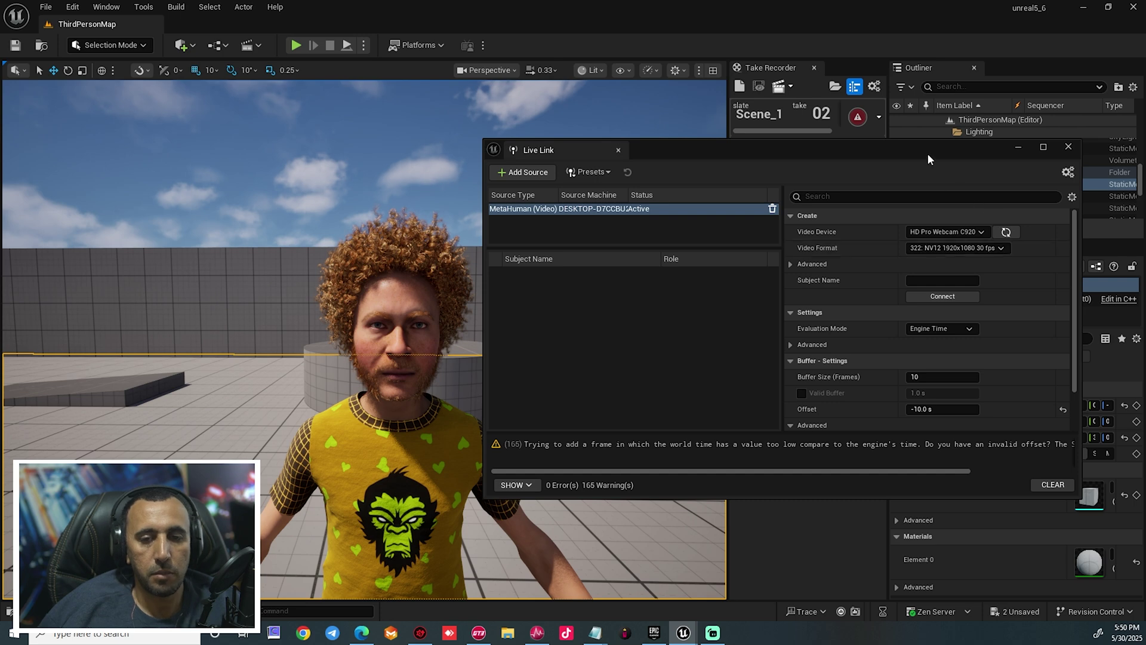
- Set the buffer Offset to 0 and connect the webcam as a Live Link subject
left_click_drag(925, 151, 922, 126)
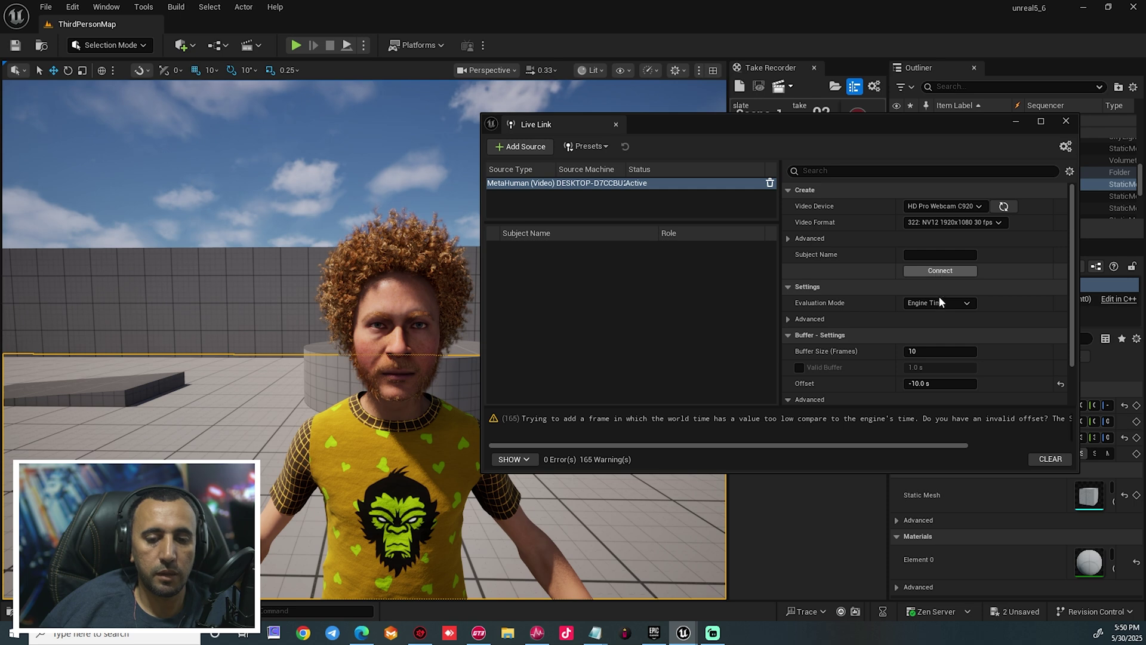
left_click(940, 383)
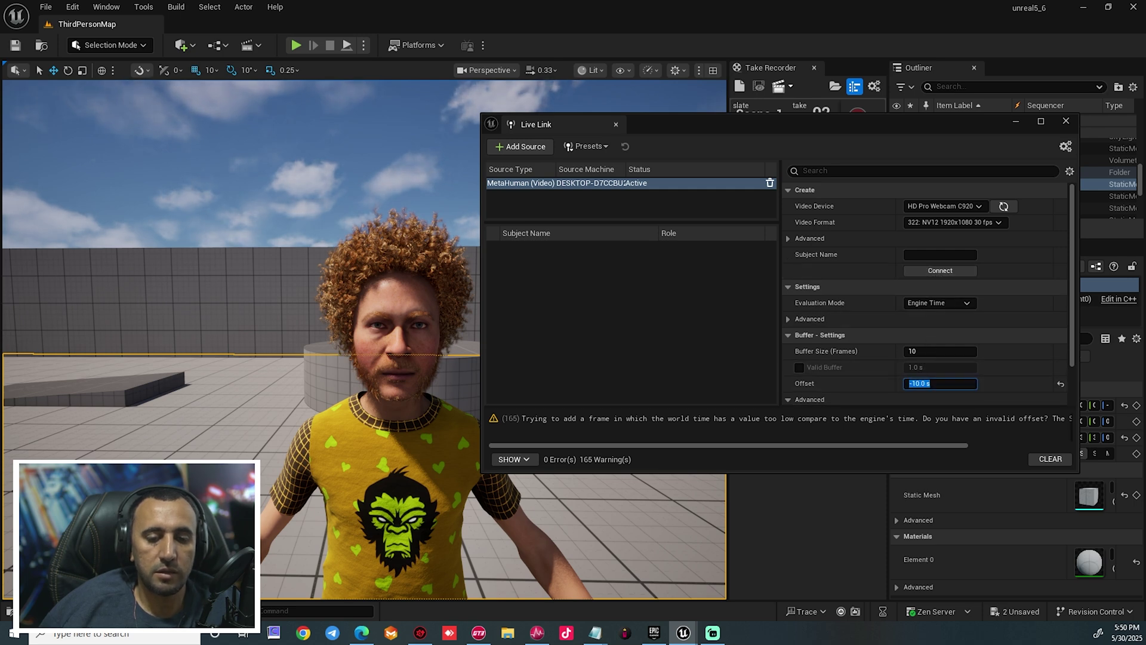
type("0")
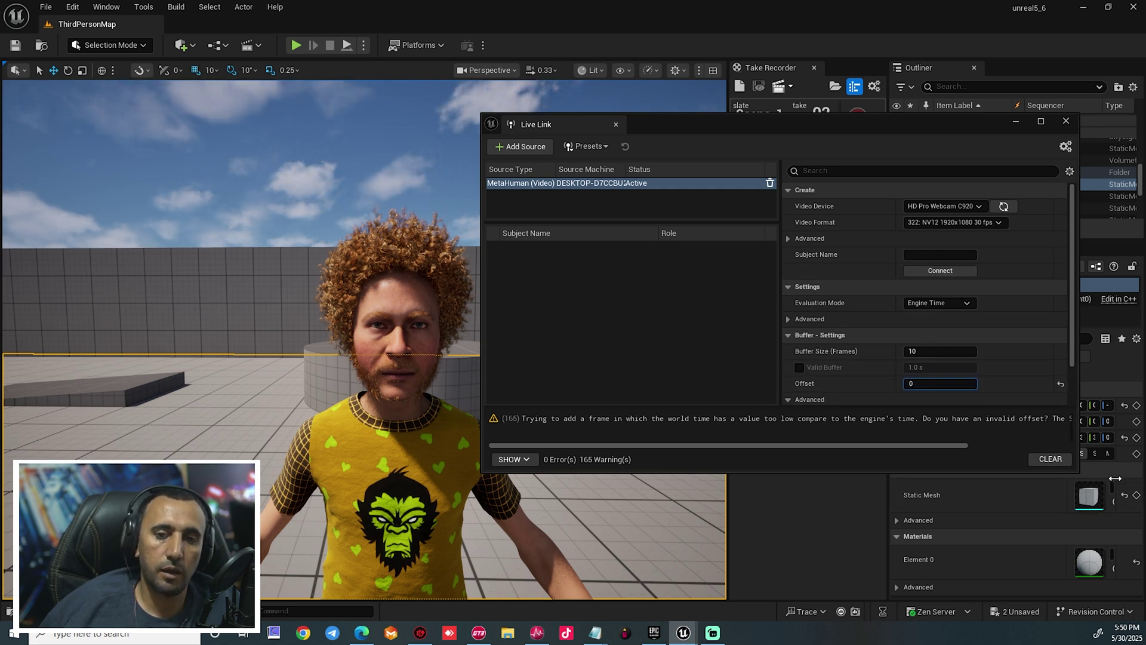
left_click(1066, 385)
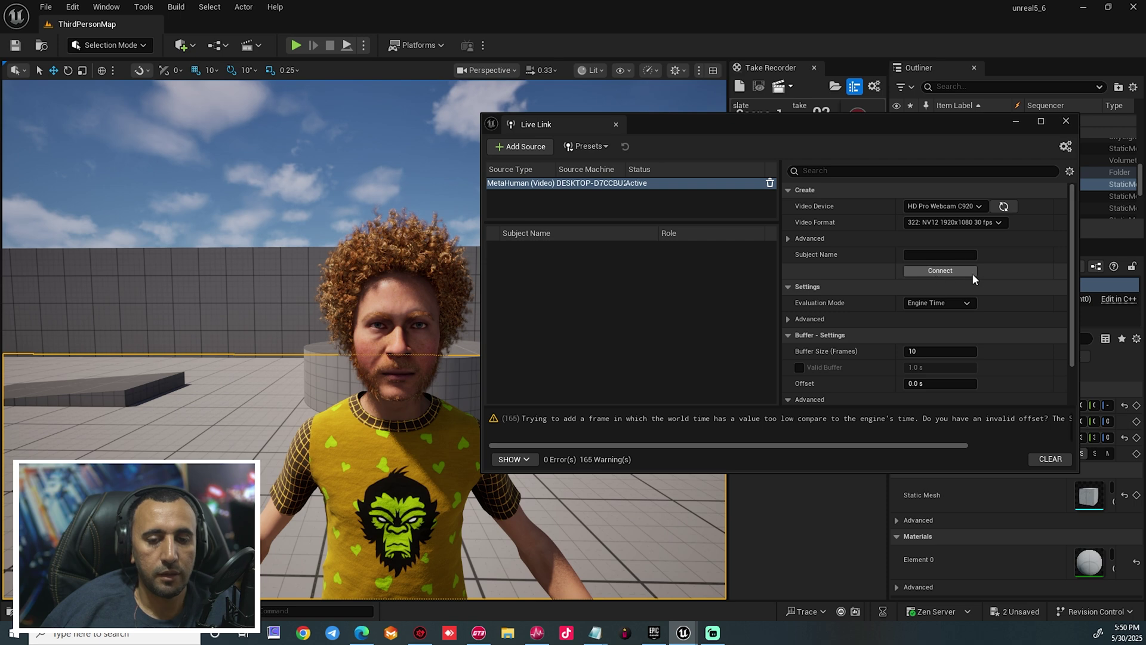
left_click(941, 272)
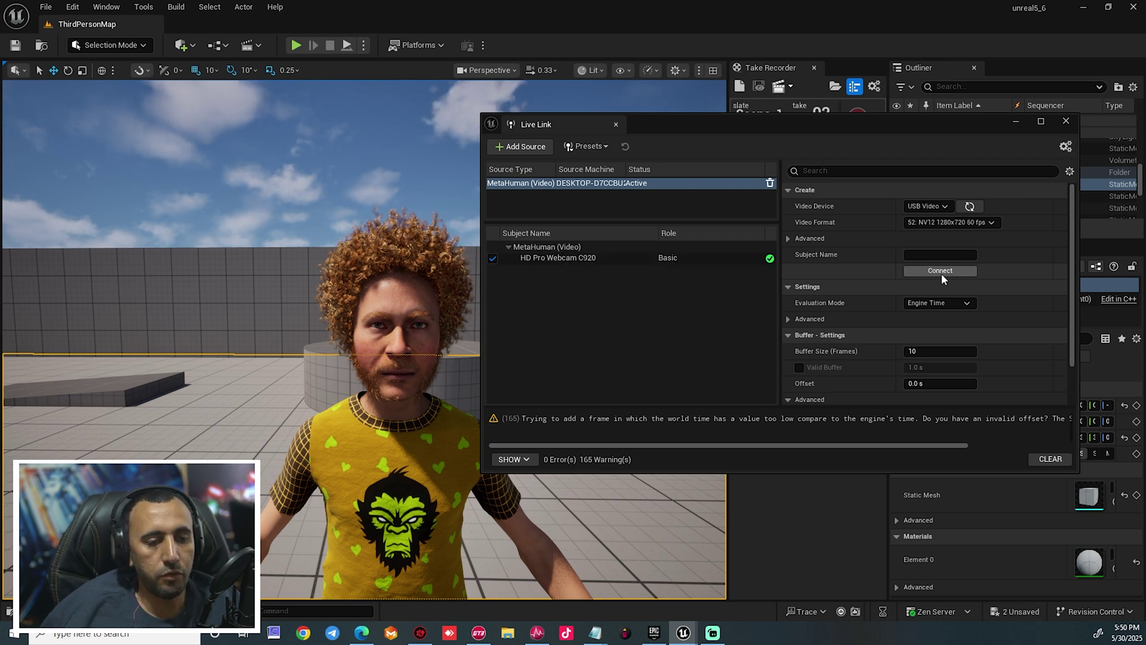
- Set the HD Pro Webcam C920 subject's Monitor Image to Input Video, then select the MetaHuman (Video) source
left_click(582, 258)
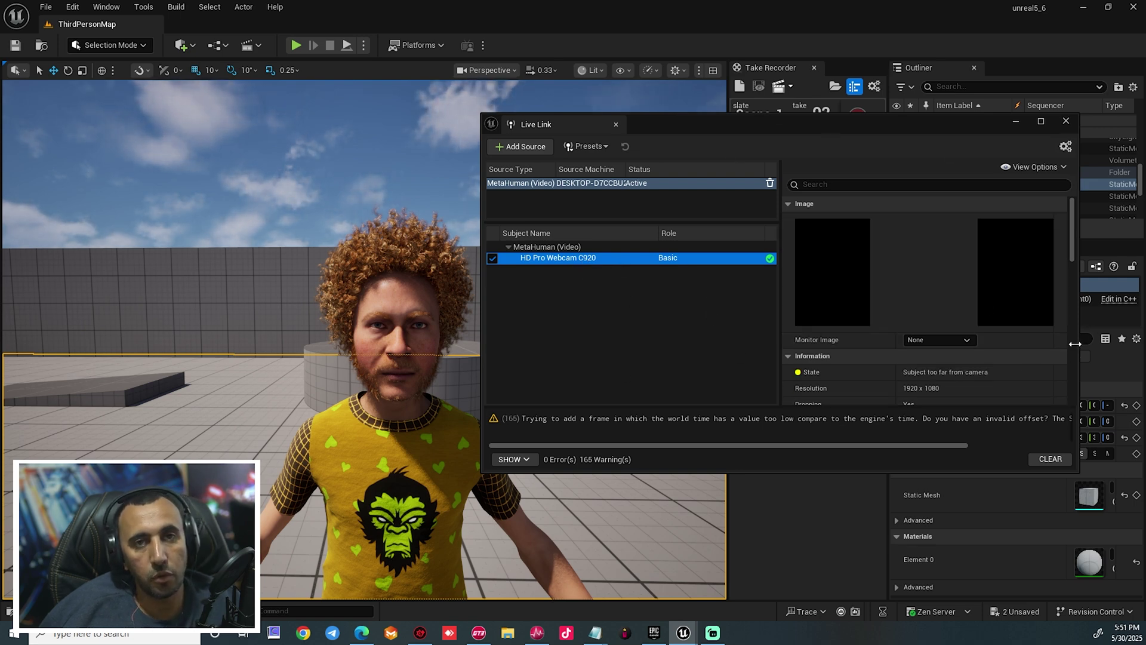
left_click(935, 338)
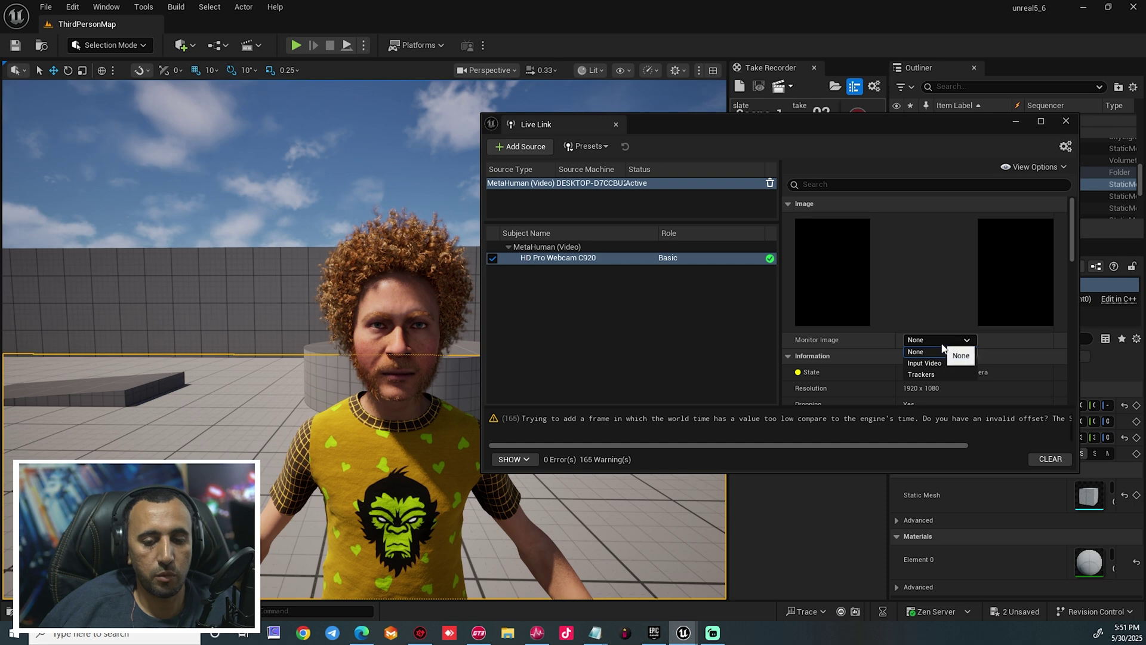
left_click(937, 363)
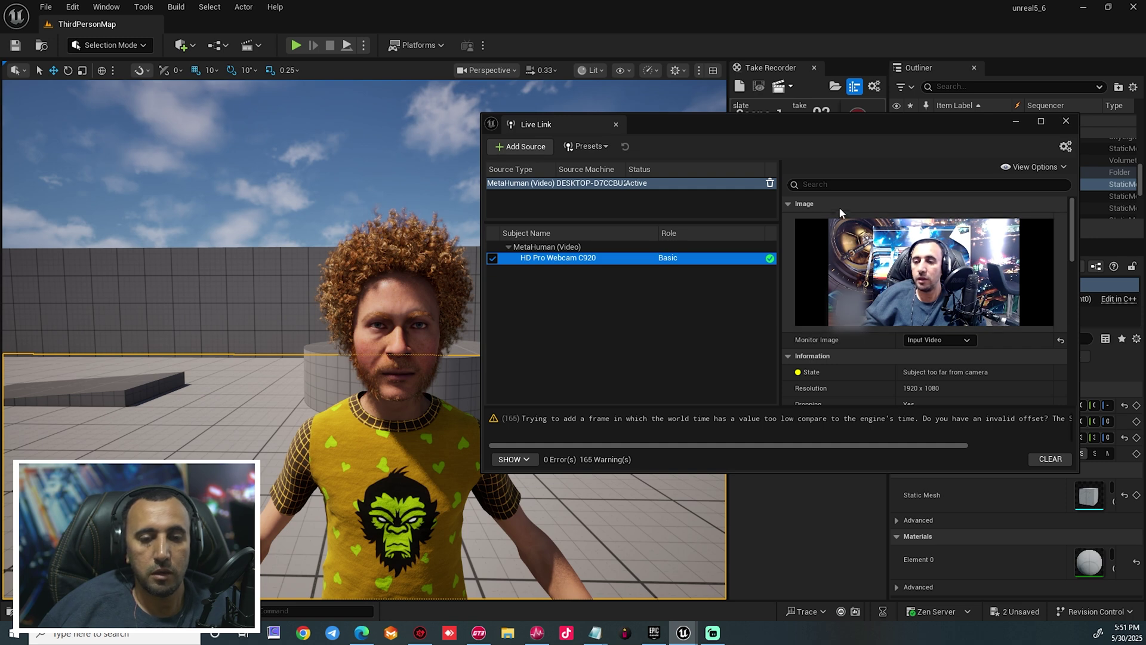
scroll(827, 362, "down", 1)
left_click(545, 247)
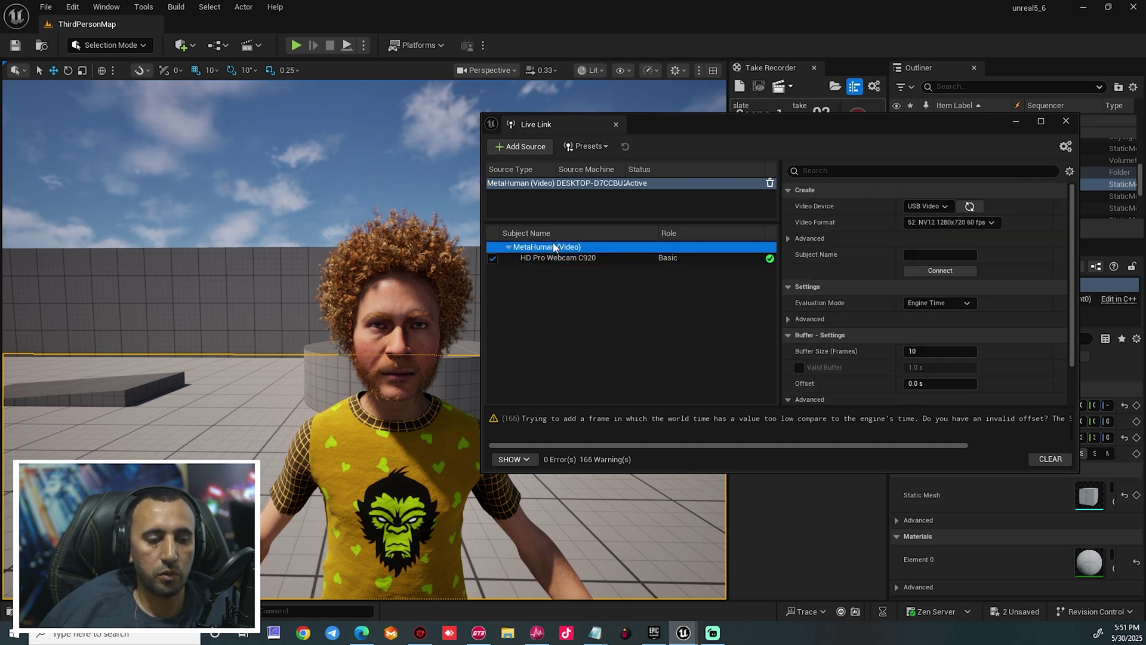
- Reselect HD Pro Webcam C920 and retry Connect, which reports the subject already exists
left_click(928, 206)
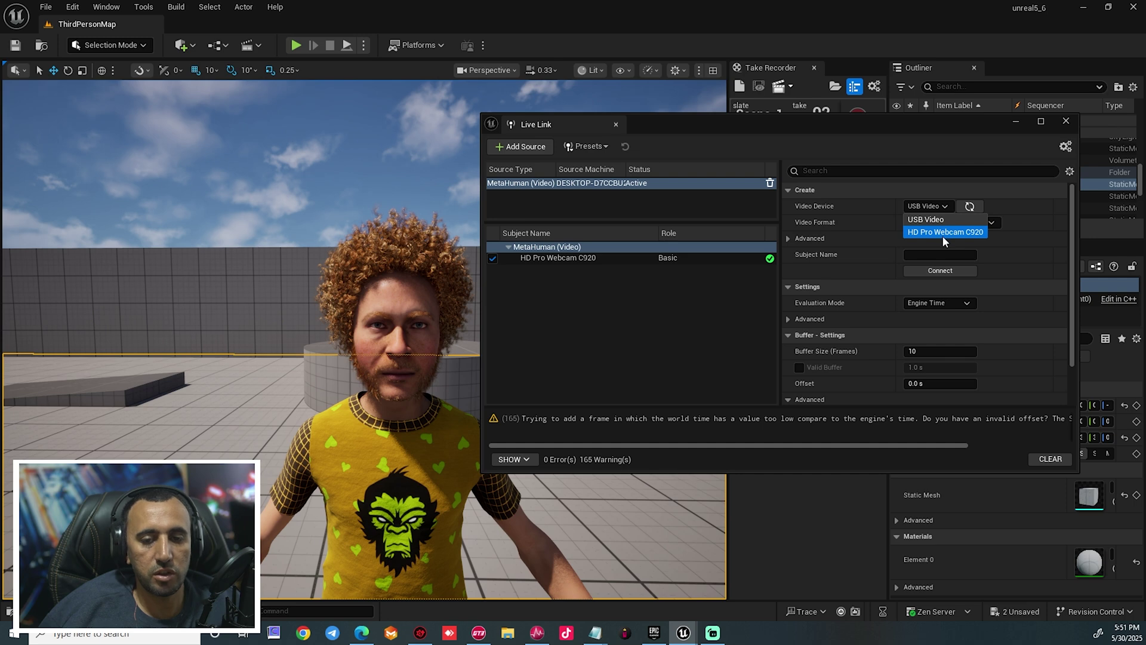
left_click(944, 233)
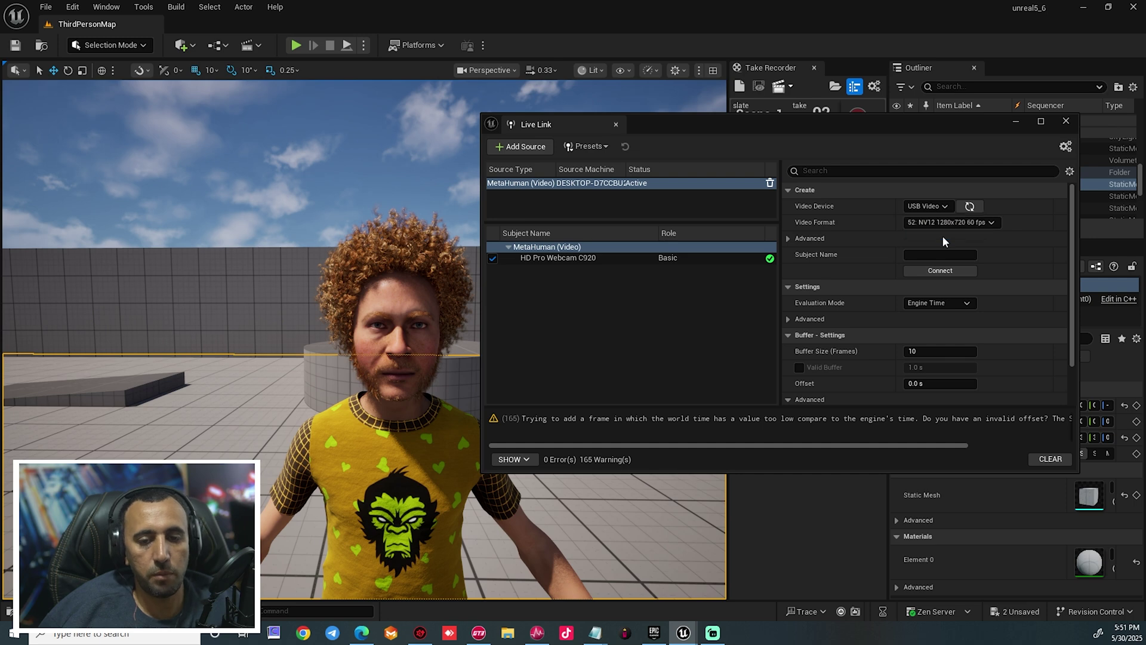
left_click(548, 185)
left_click(556, 247)
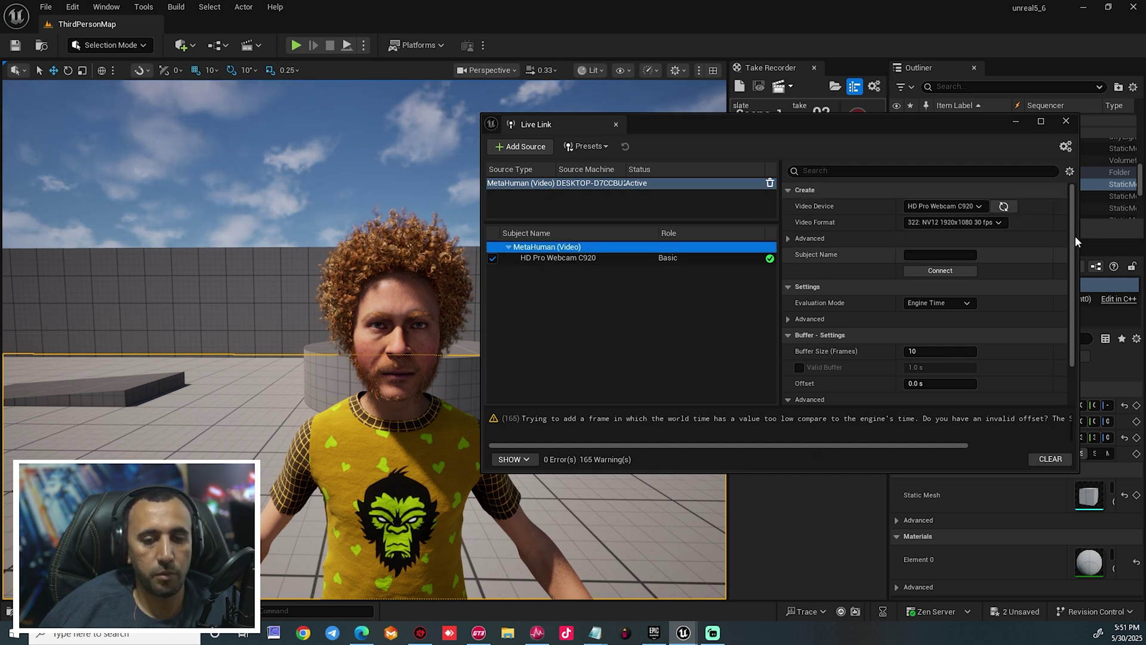
scroll(1021, 287, "down", 2)
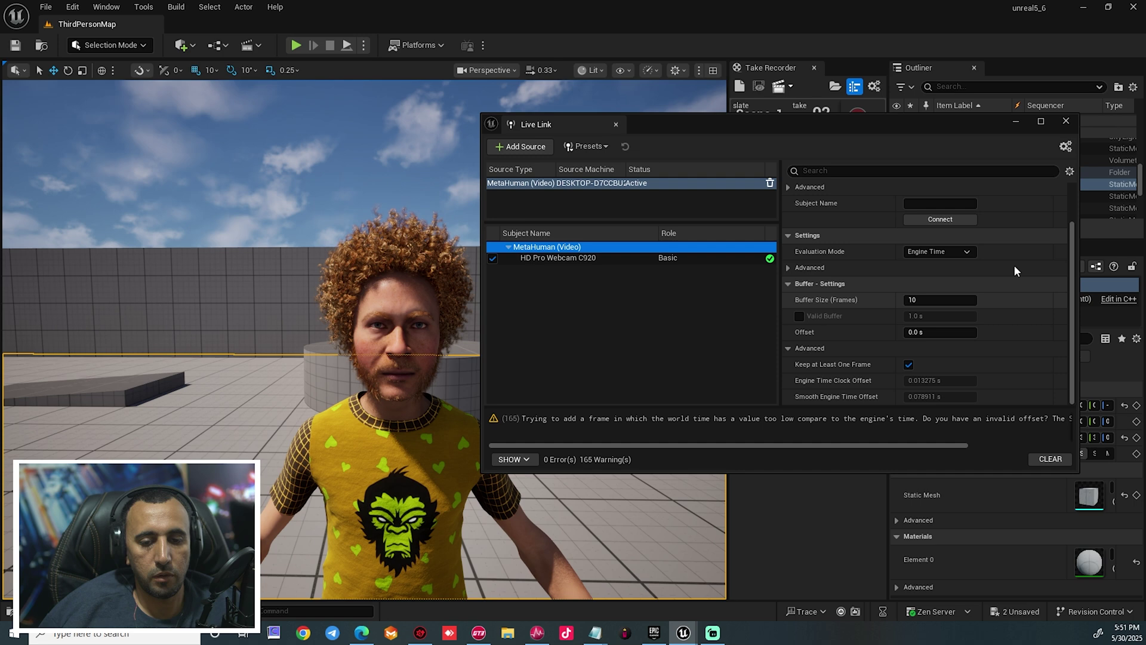
left_click(940, 219)
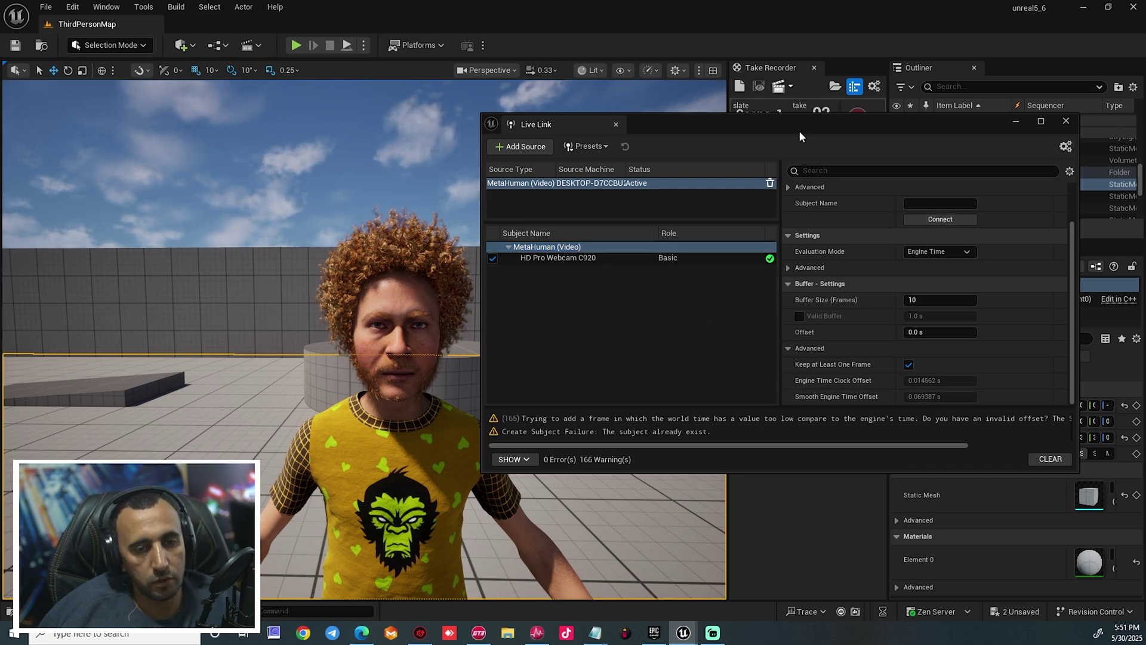
- Fly the view closer to the MetaHuman's face and move the Live Link window down-right
left_click_drag(826, 121, 867, 123)
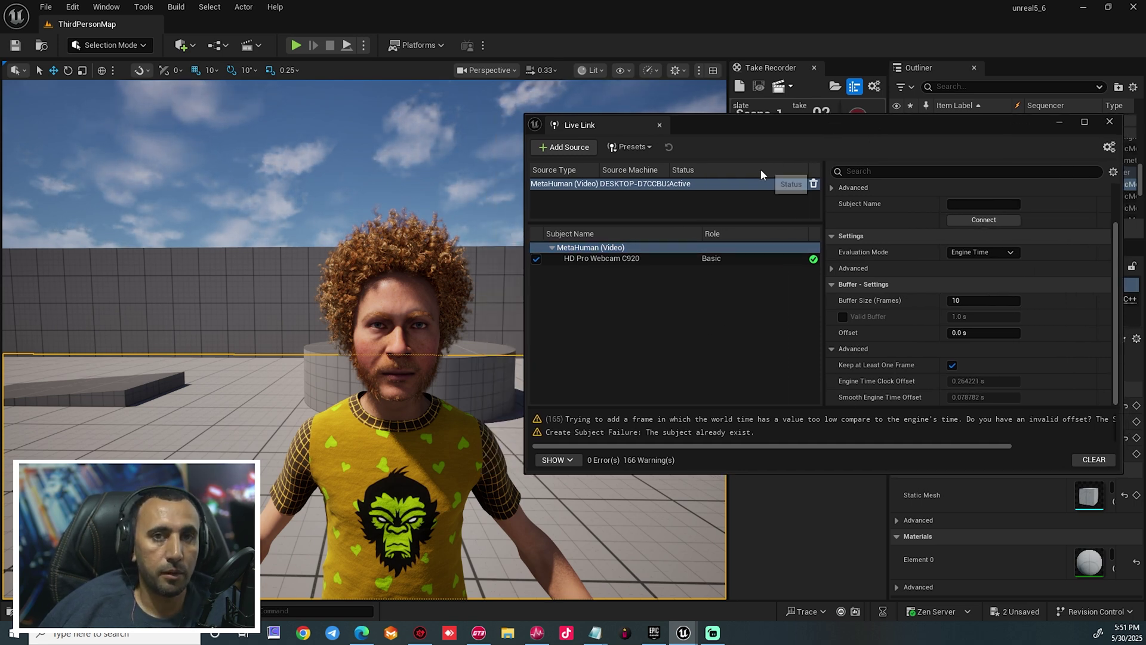
key("s")
right_click_drag(358, 286, 362, 316)
key("w")
key("w")
mouse_move(570, 85)
right_mouse_down()
mouse_move(570, 107)
mouse_move(569, 86)
right_mouse_up()
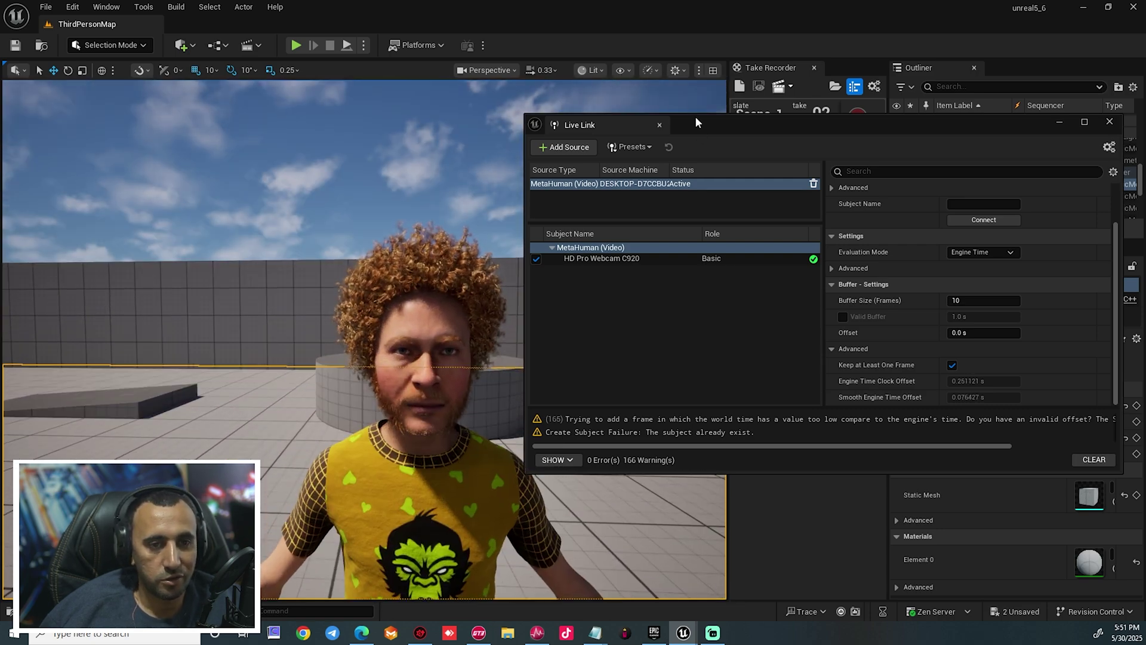
left_click_drag(695, 119, 768, 362)
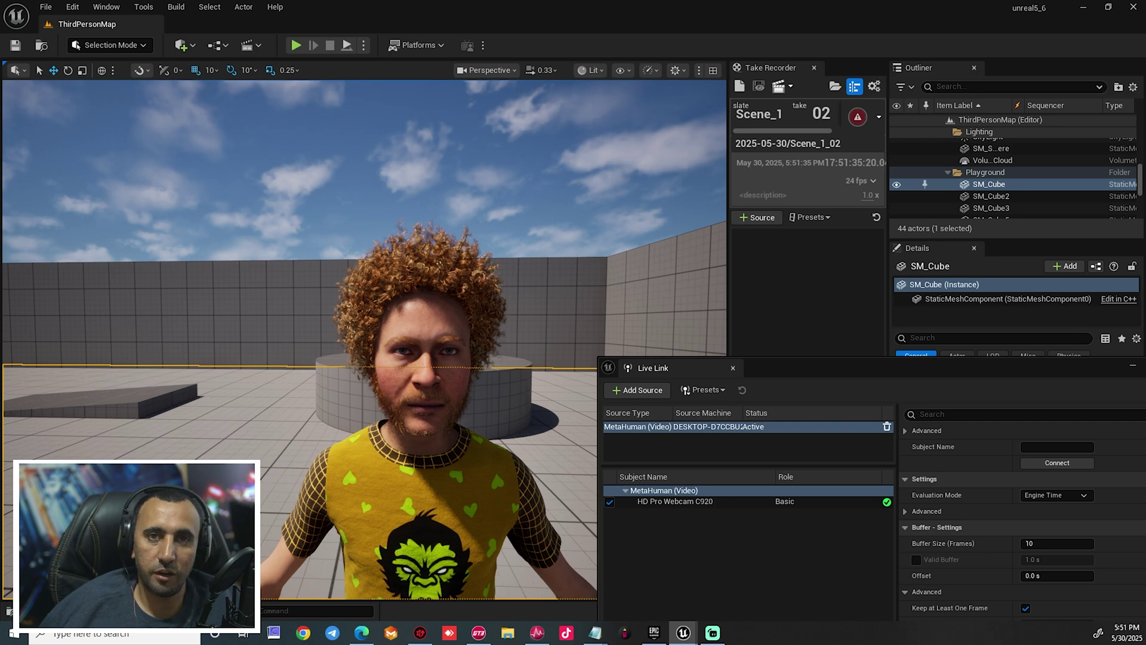
- Select BP_hazla_new, push the Live Link window lower, and widen the Details panel
left_click(458, 392)
left_click_drag(881, 373, 821, 552)
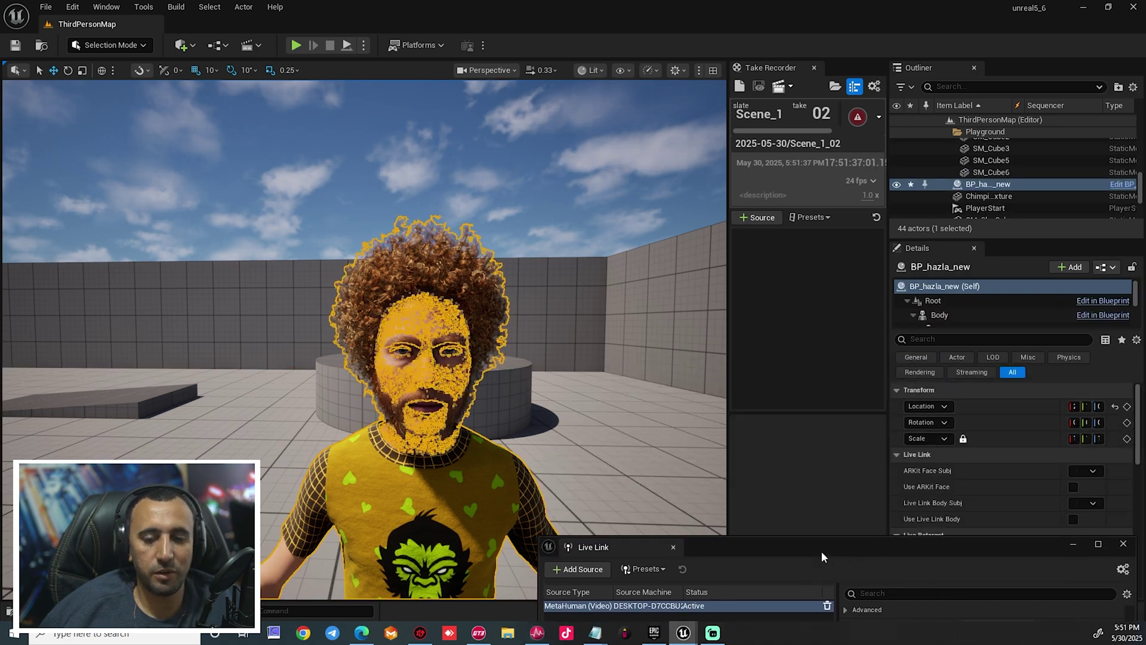
left_click(967, 287)
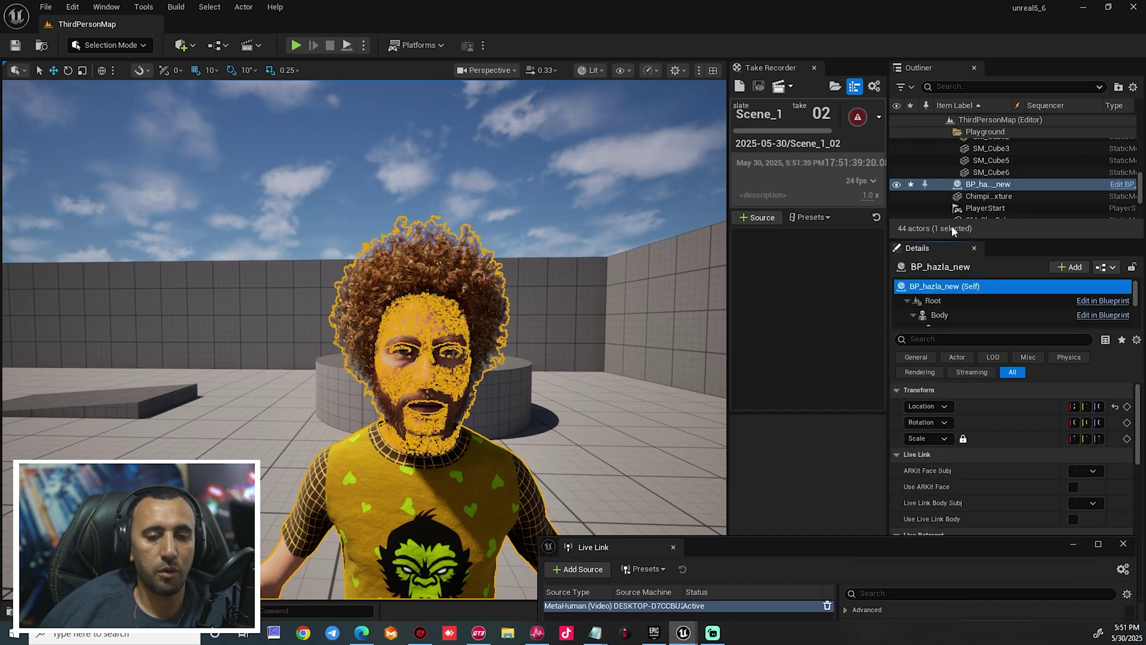
key("F2")
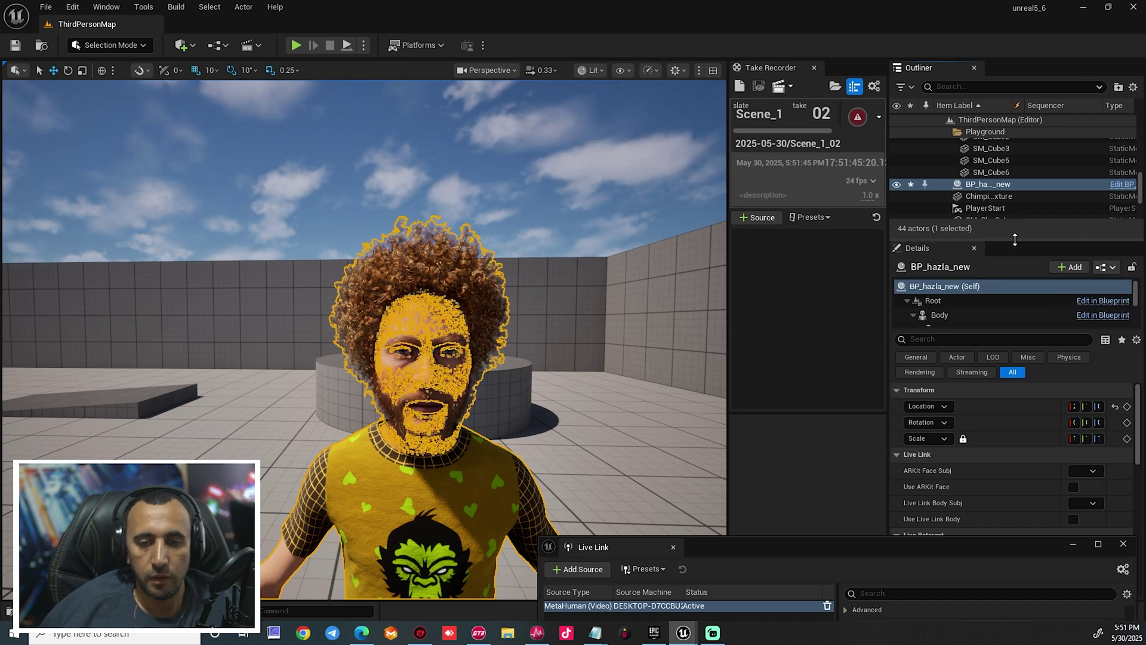
left_click_drag(1014, 239, 1014, 116)
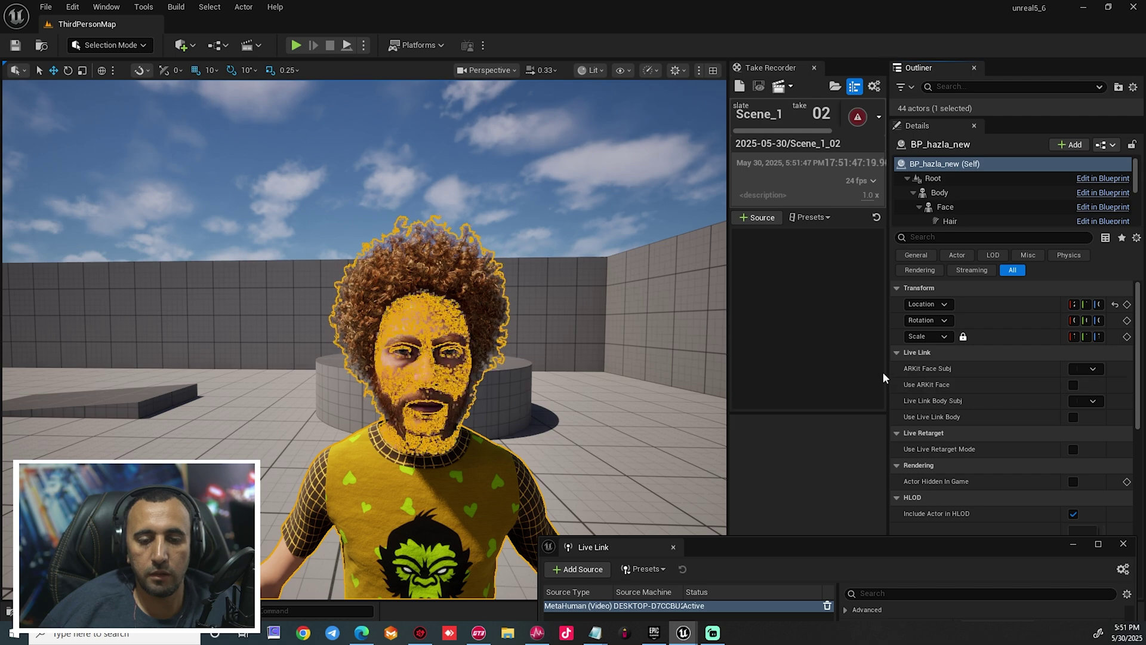
left_click_drag(889, 372, 803, 371)
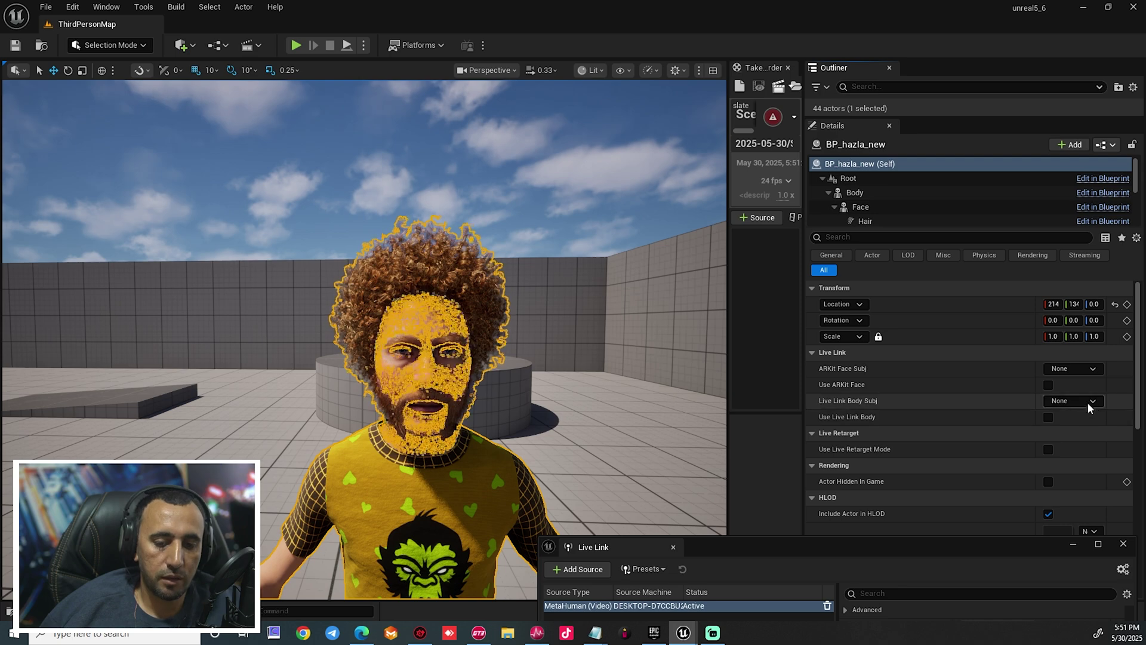
- Try HD Pro Webcam C920 as the ARKit face subject, then turn face tracking back off
left_click(1097, 368)
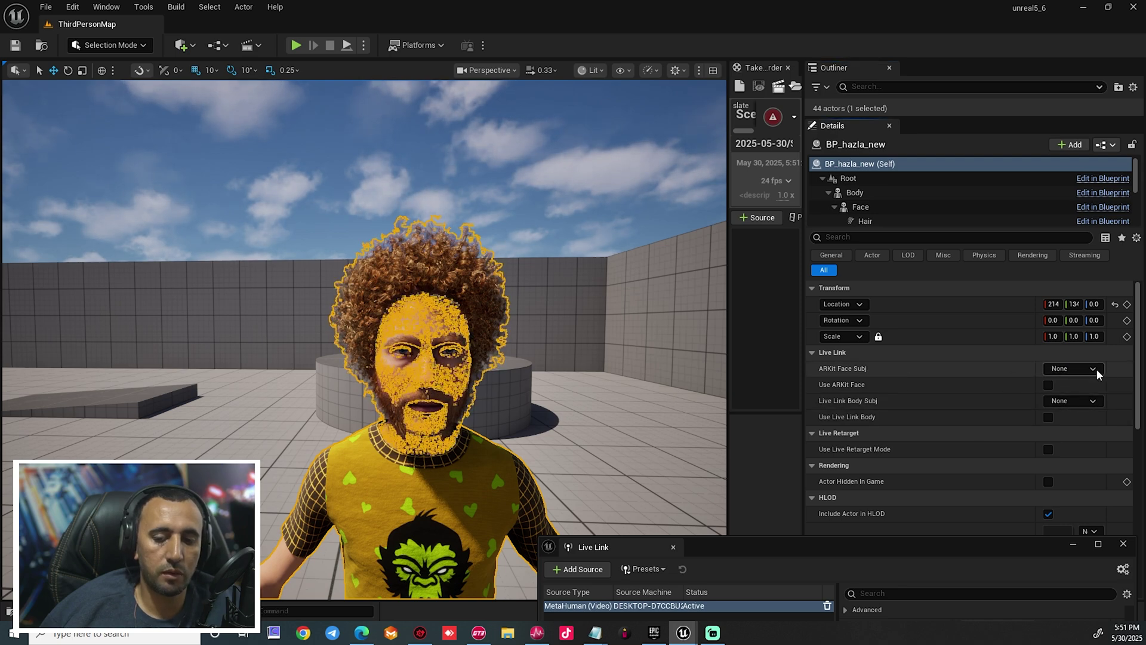
left_click(1097, 368)
left_click(1021, 413)
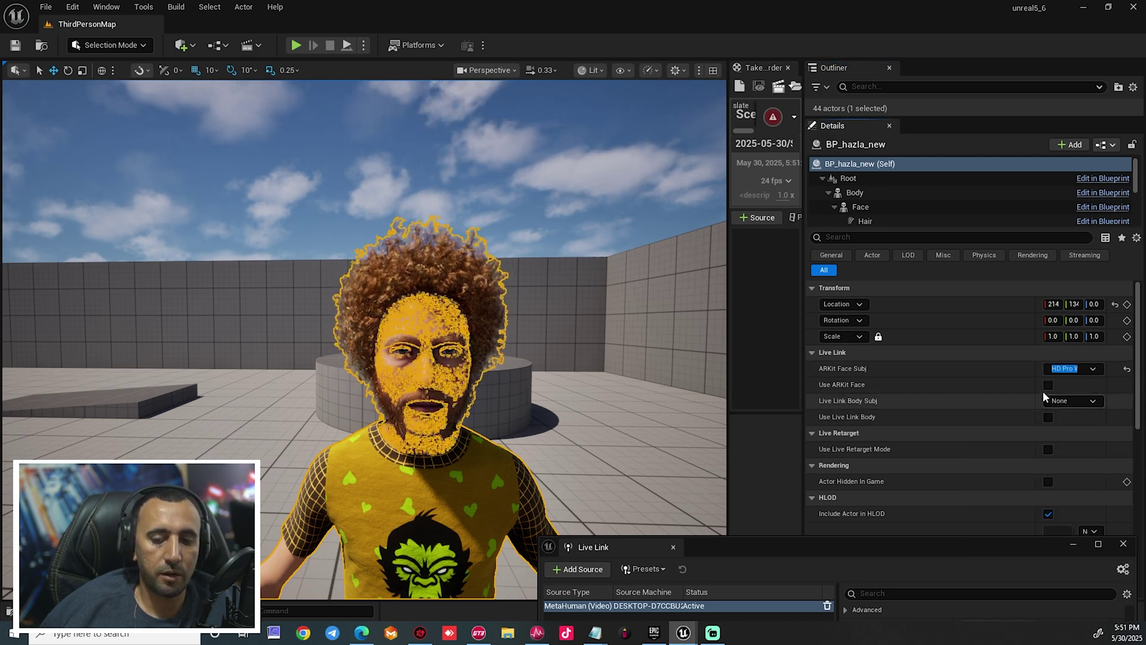
left_click(1049, 385)
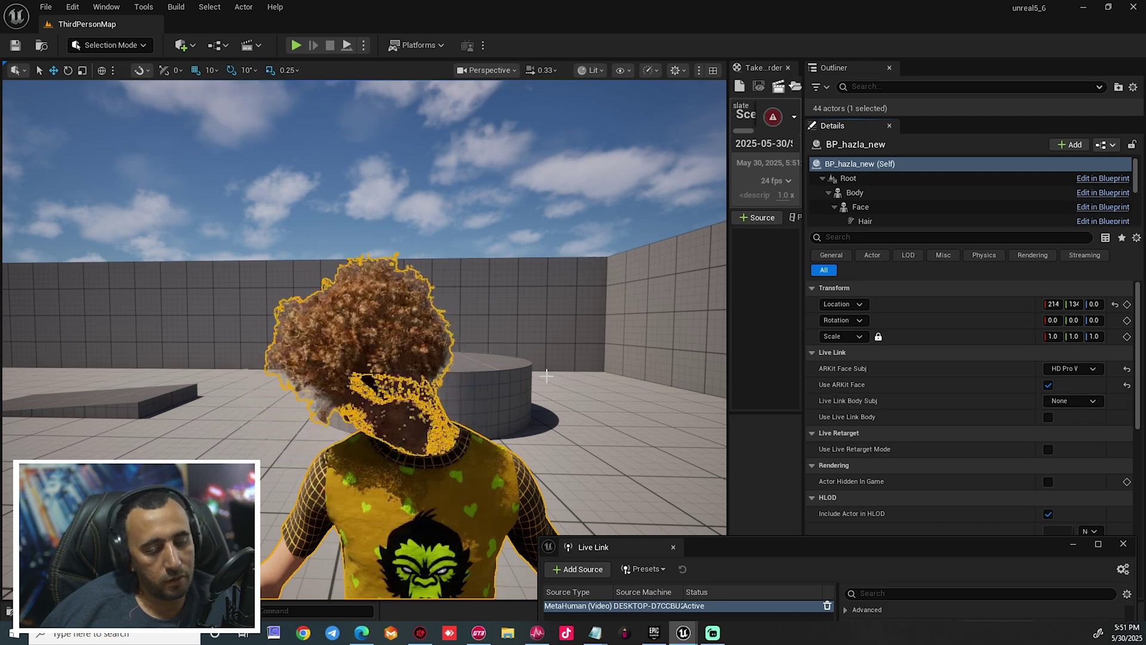
mouse_move(545, 376)
right_mouse_down()
mouse_move(564, 377)
mouse_move(524, 375)
right_mouse_up()
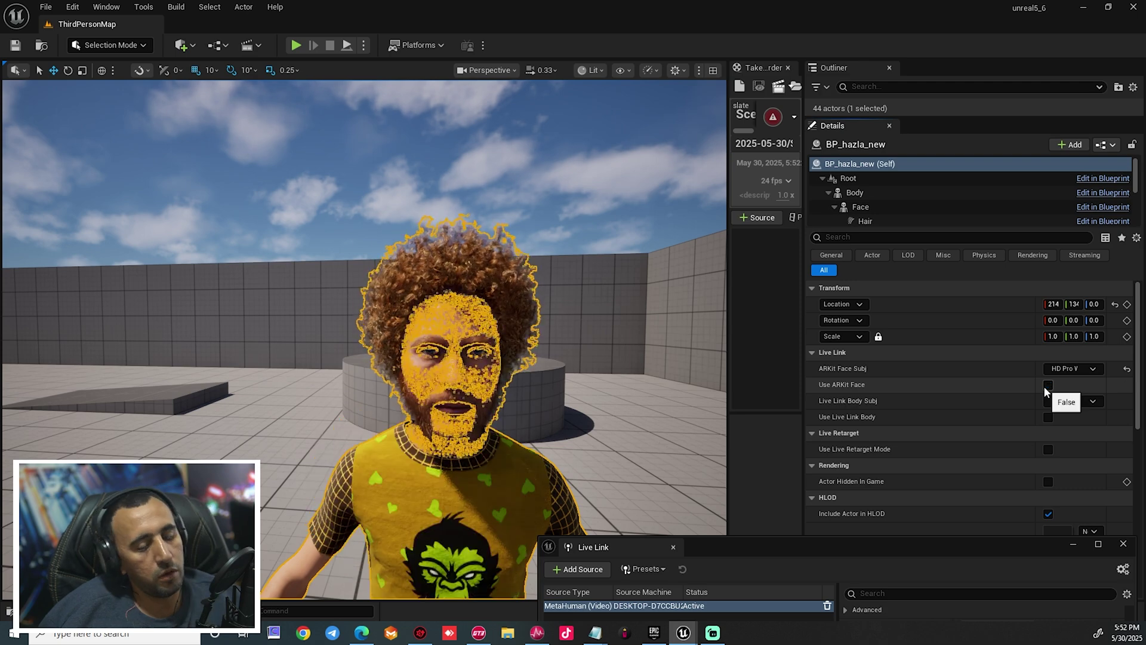
left_click(1048, 387)
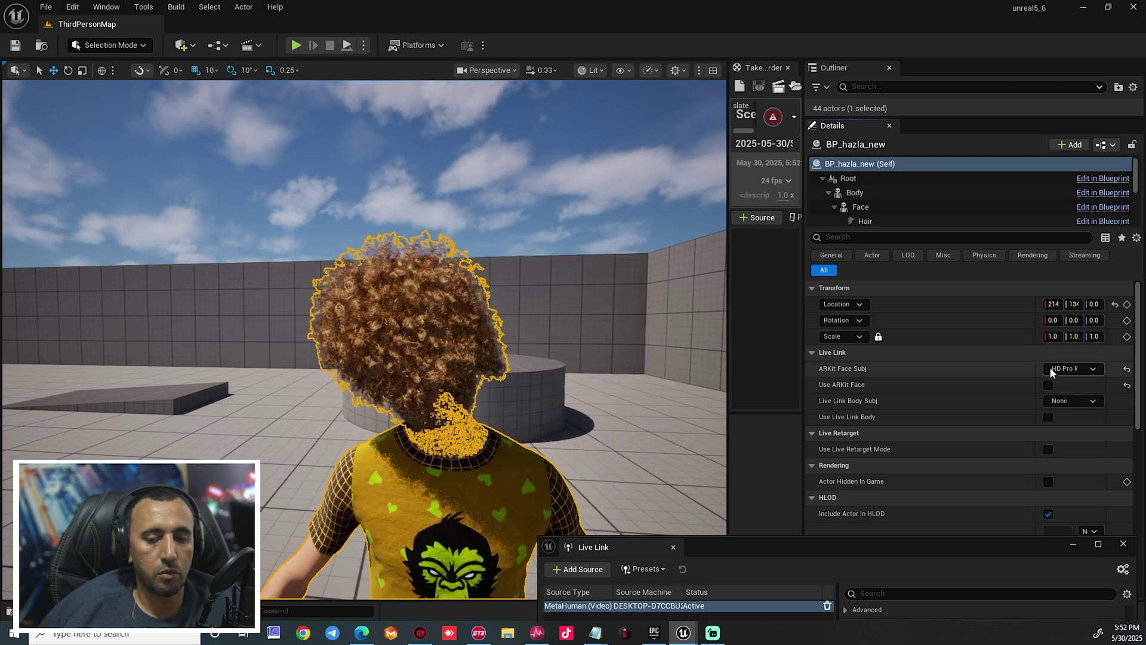
left_click(1064, 369)
left_click(1127, 369)
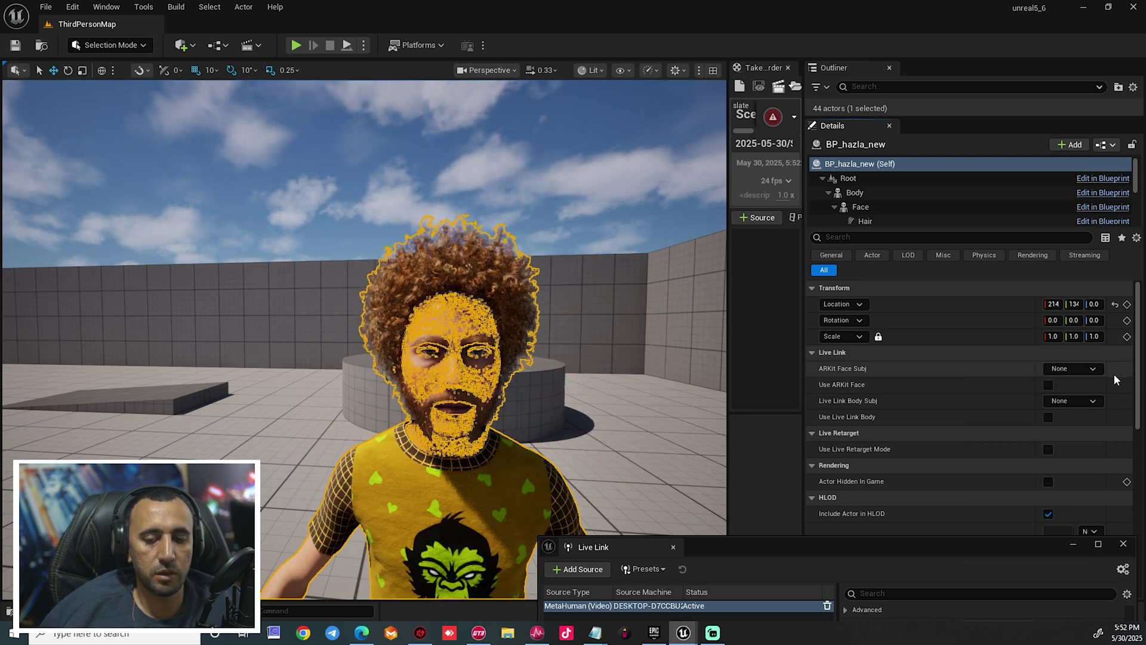
- Set Live Link Body Subj to HD Pro Webcam C920 and enable Use Live Link Body
left_click(1075, 402)
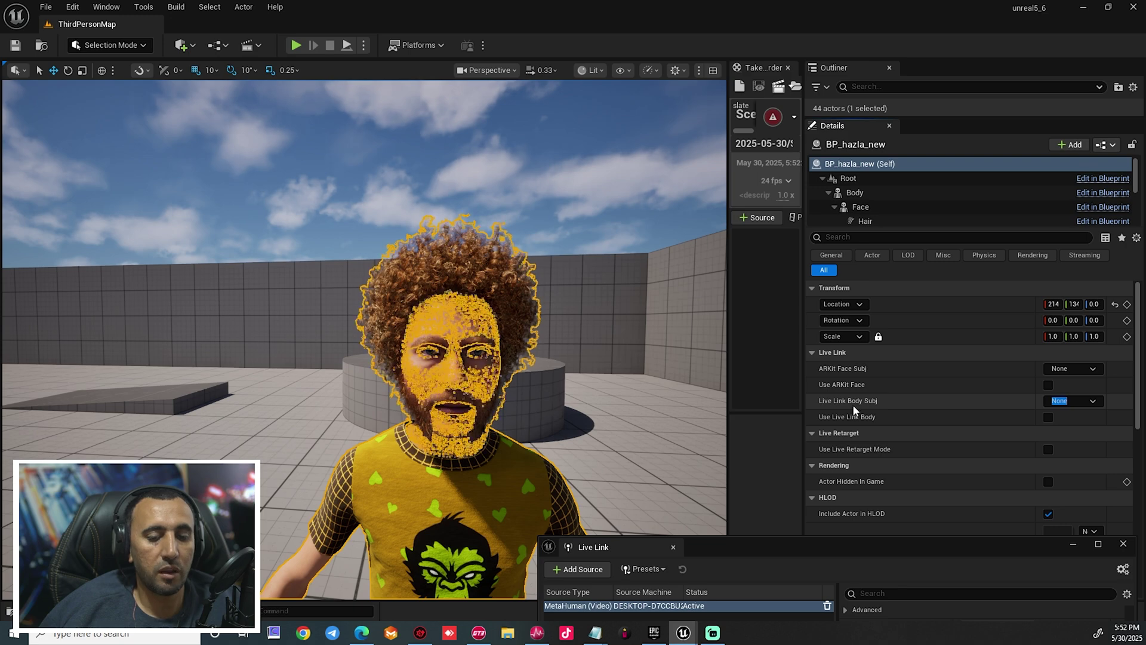
left_click(1094, 401)
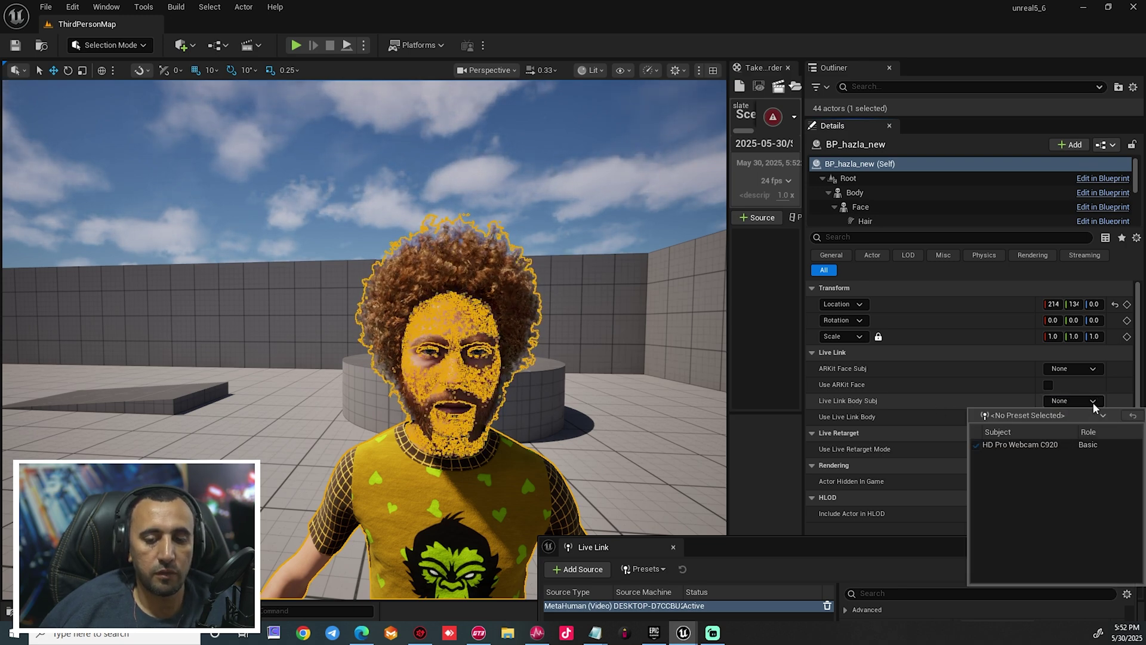
left_click(1041, 446)
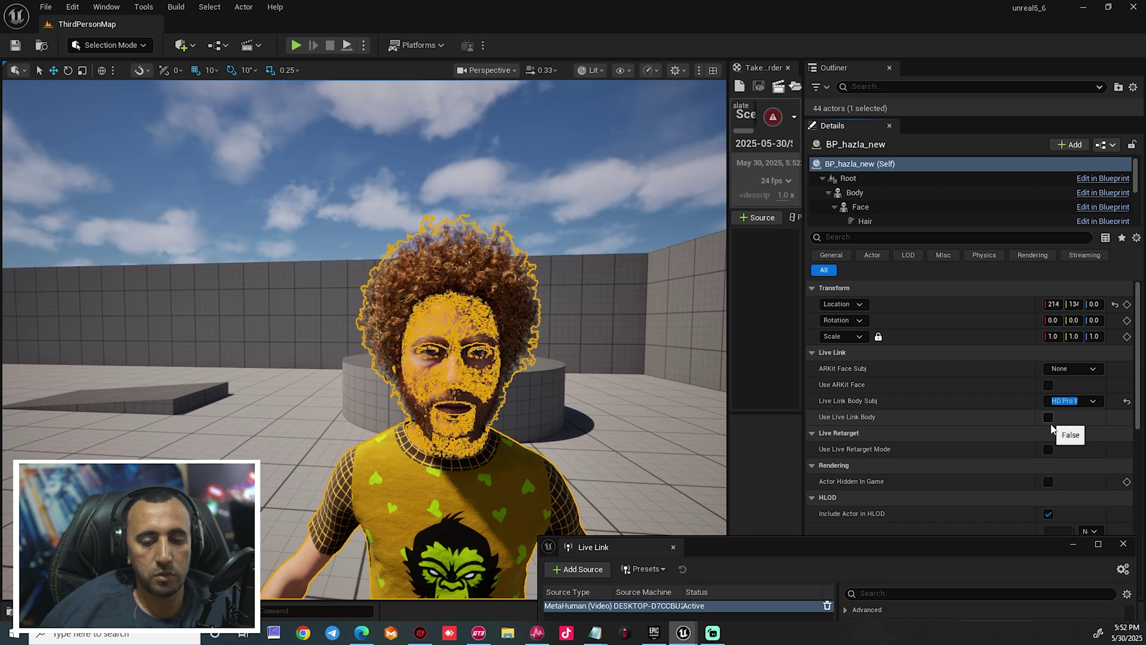
left_click(1047, 418)
right_click_drag(645, 257, 645, 298)
- Reframe the character, move the Live Link window up, and inspect the webcam subject's preview
left_click(645, 257)
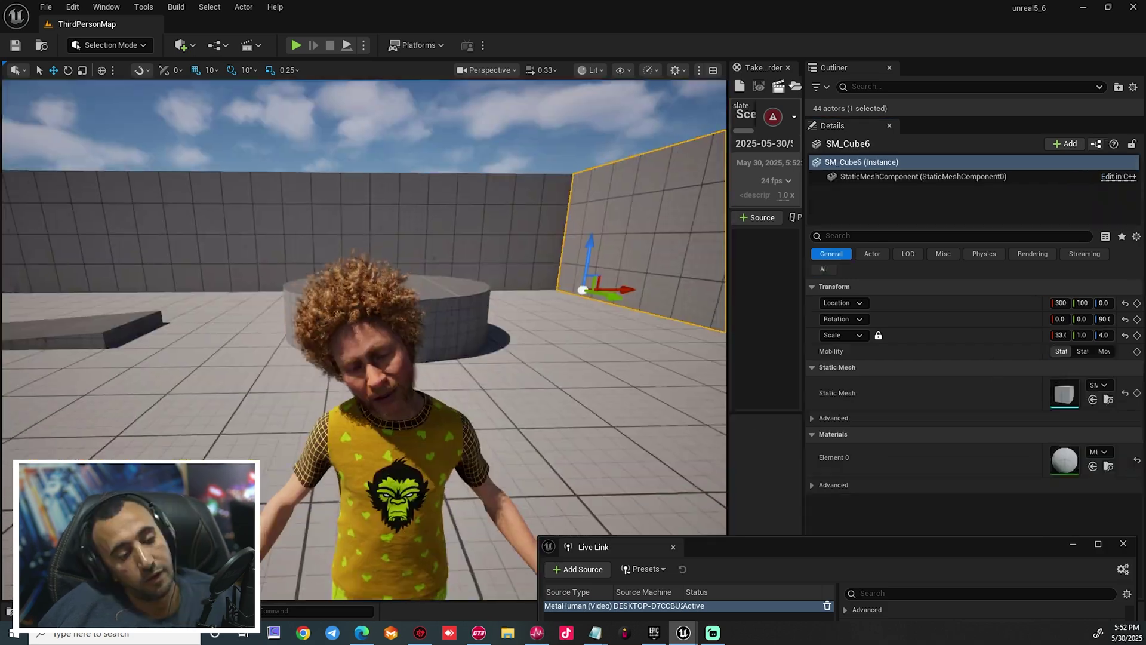
right_click_drag(644, 257, 615, 257)
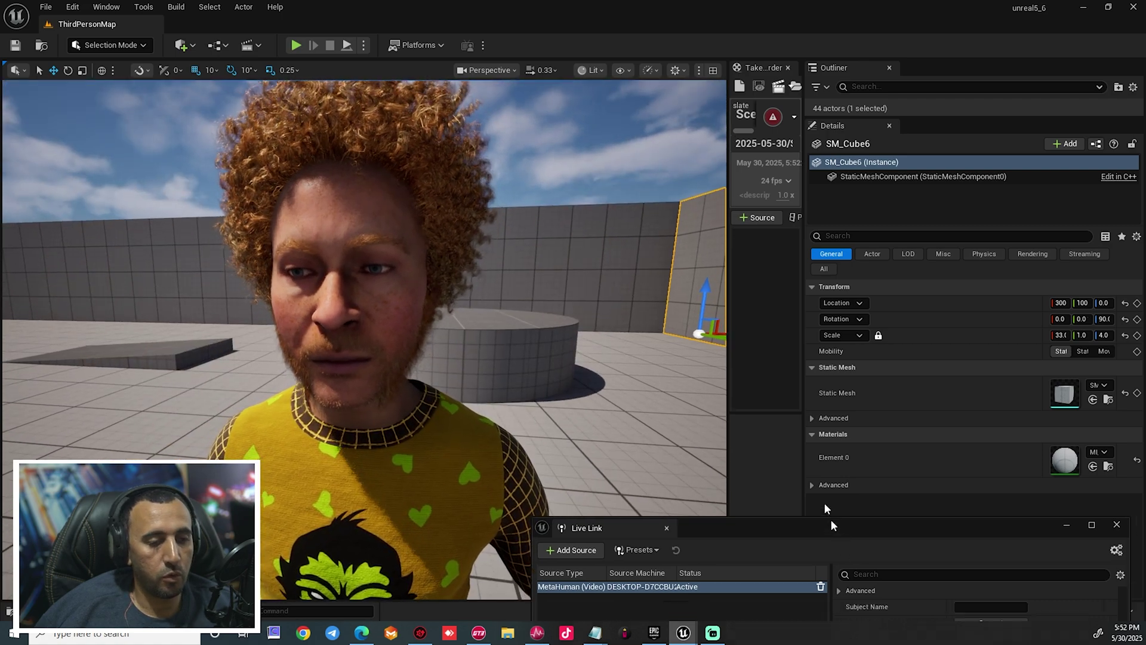
left_click_drag(835, 545, 820, 242)
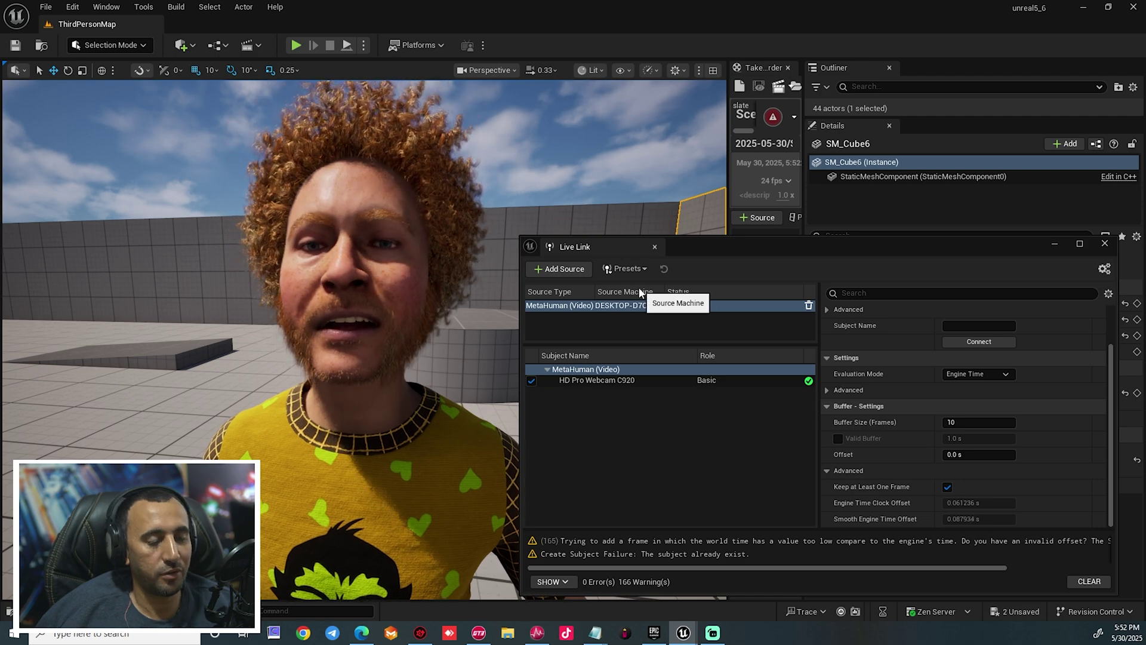
left_click(647, 380)
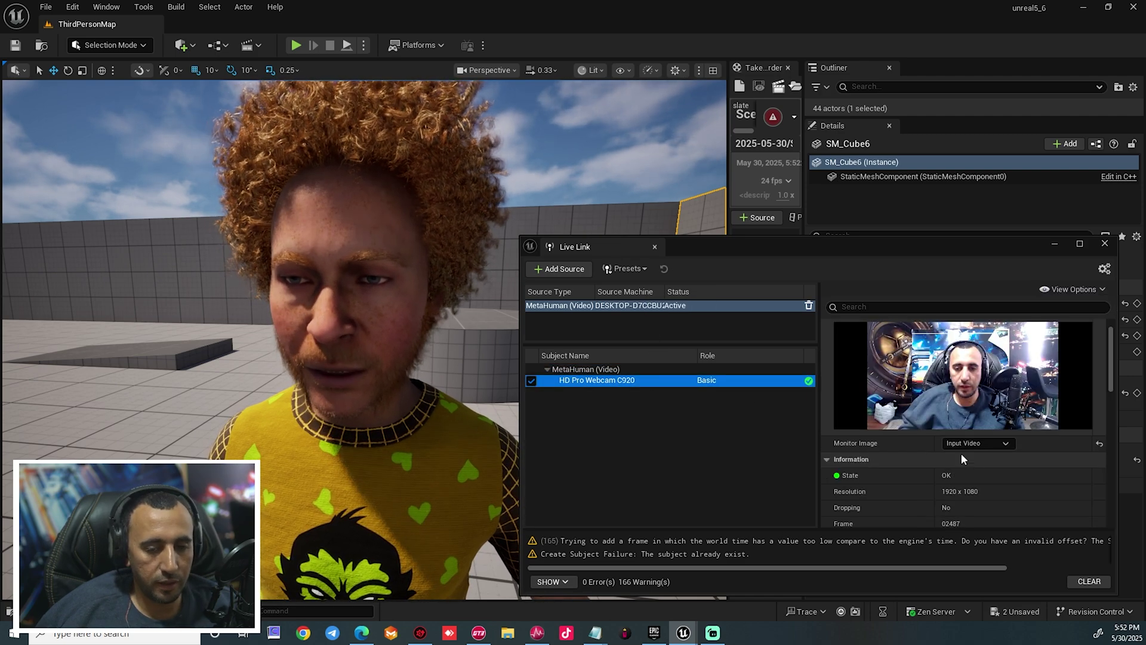
scroll(1076, 494, "down", 3)
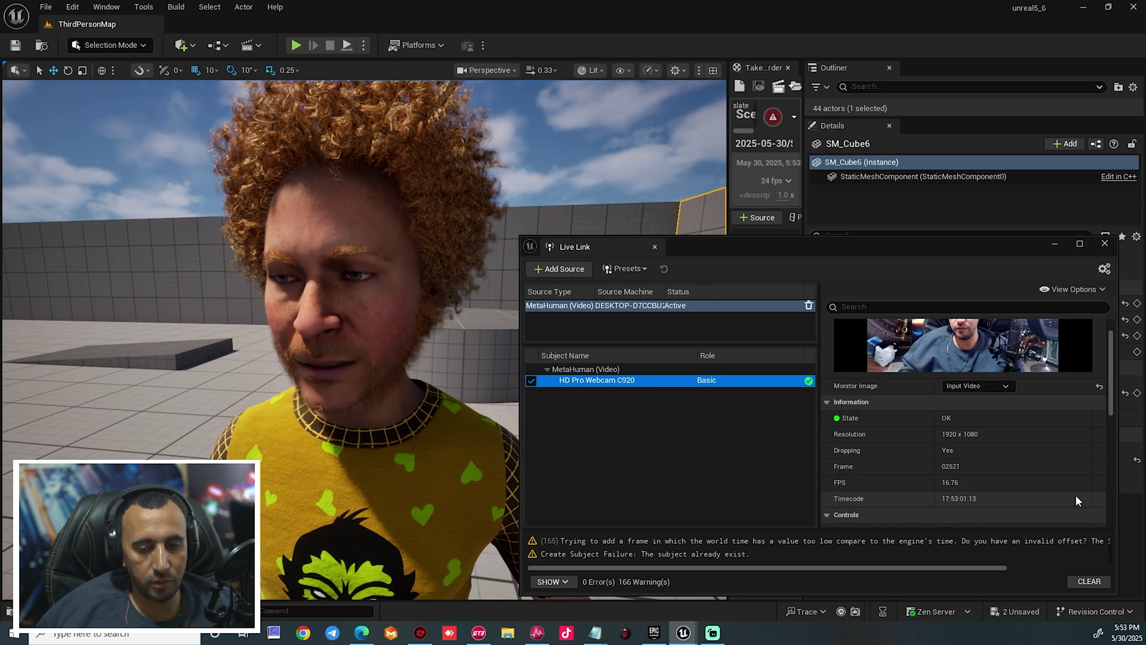
scroll(1064, 412, "down", 2)
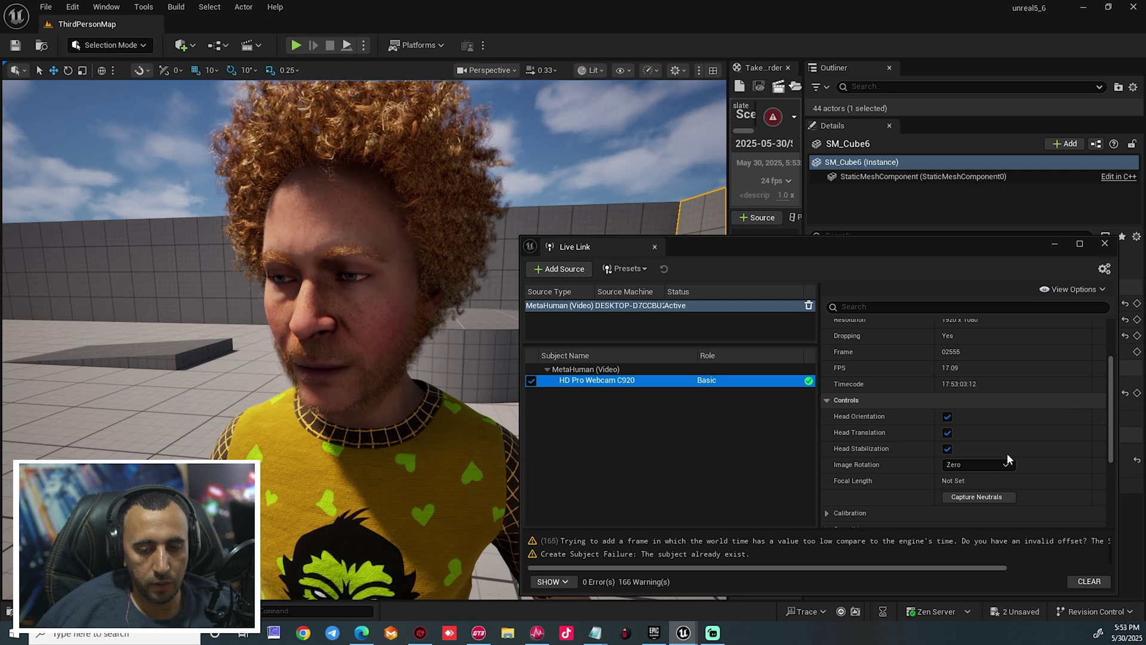
scroll(1080, 490, "down", 5)
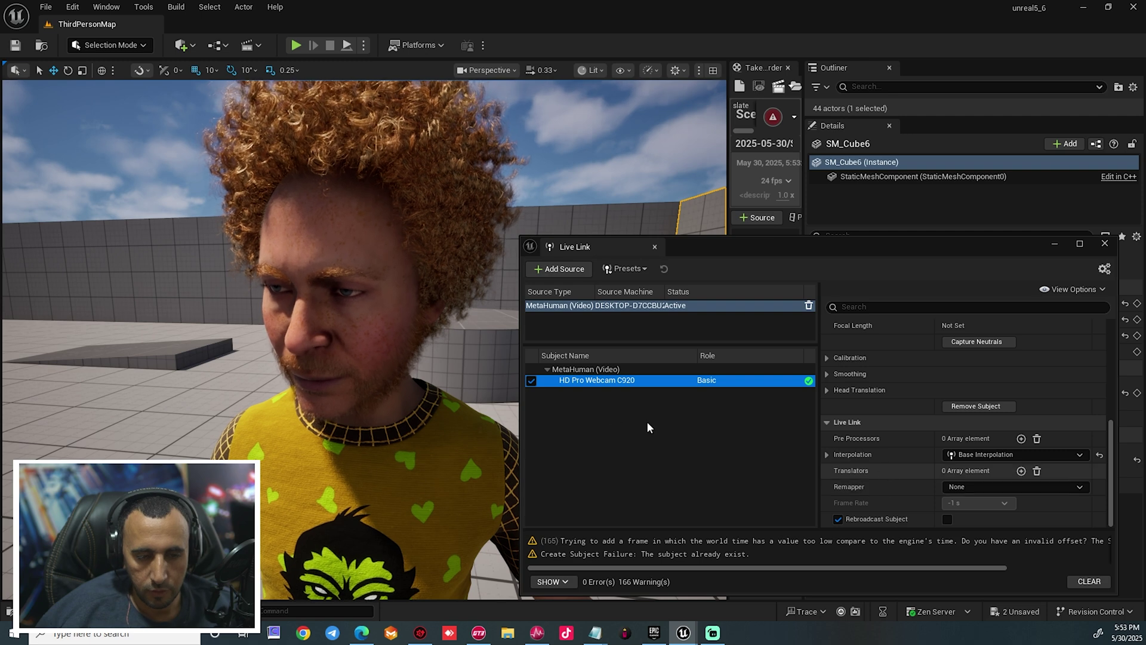
- Drag the MetaHuman (Video) source's buffer Offset to a negative value
left_click(581, 372)
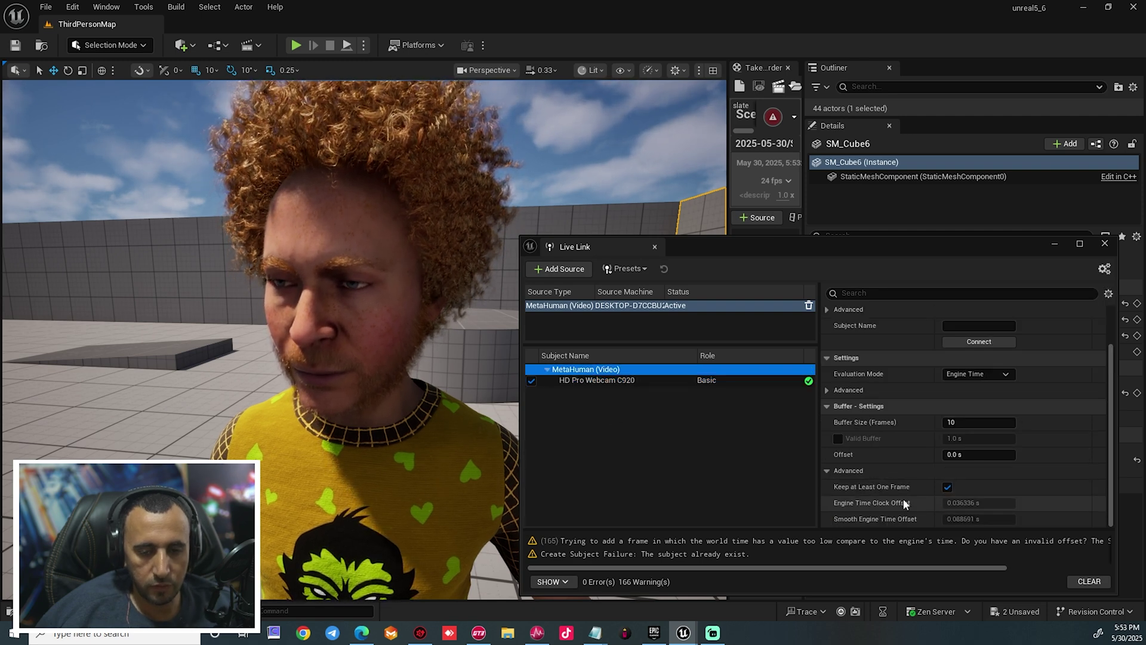
left_click(959, 458)
left_click_drag(959, 457, 769, 417)
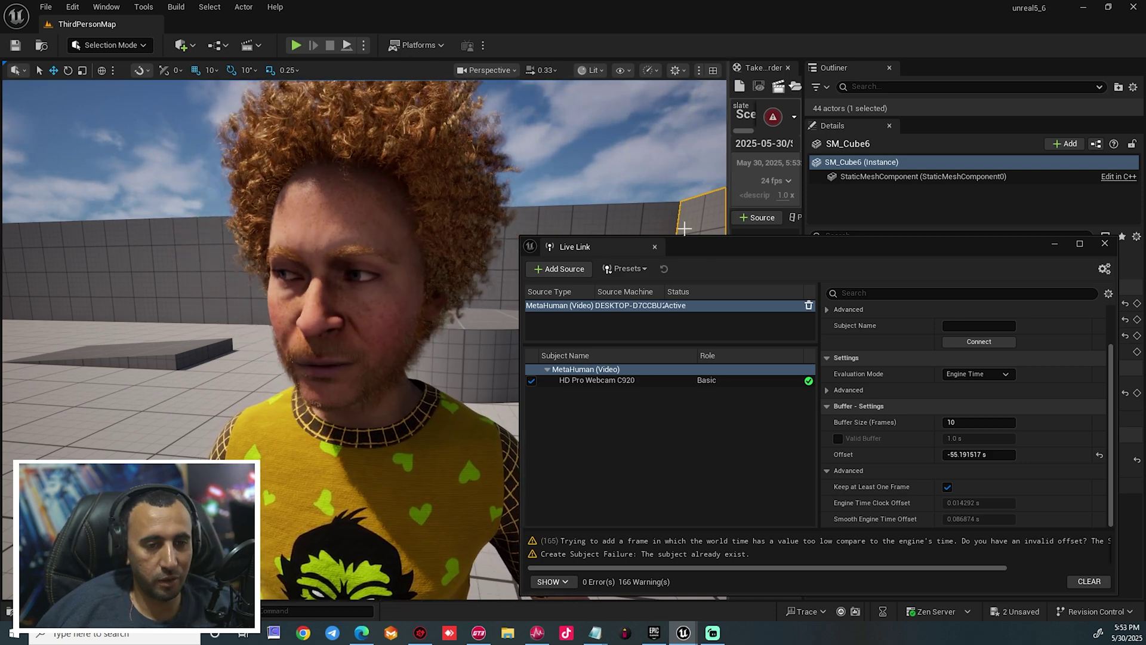
left_click_drag(742, 253, 937, 252)
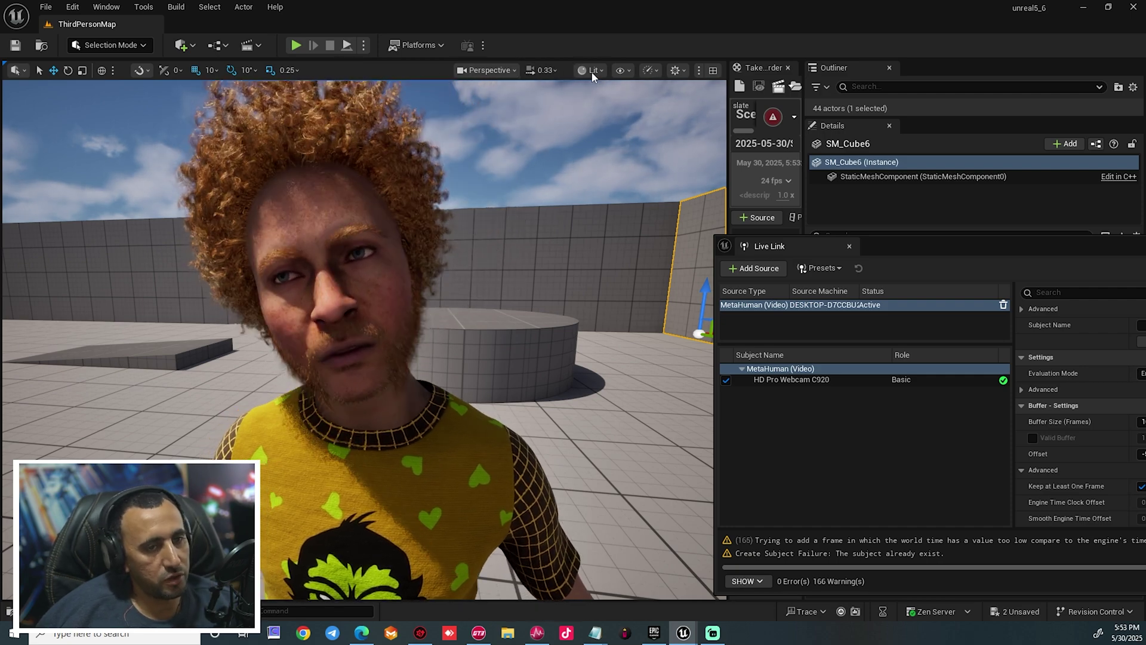
- Set the viewport scalability to Medium for all groups
left_click(593, 71)
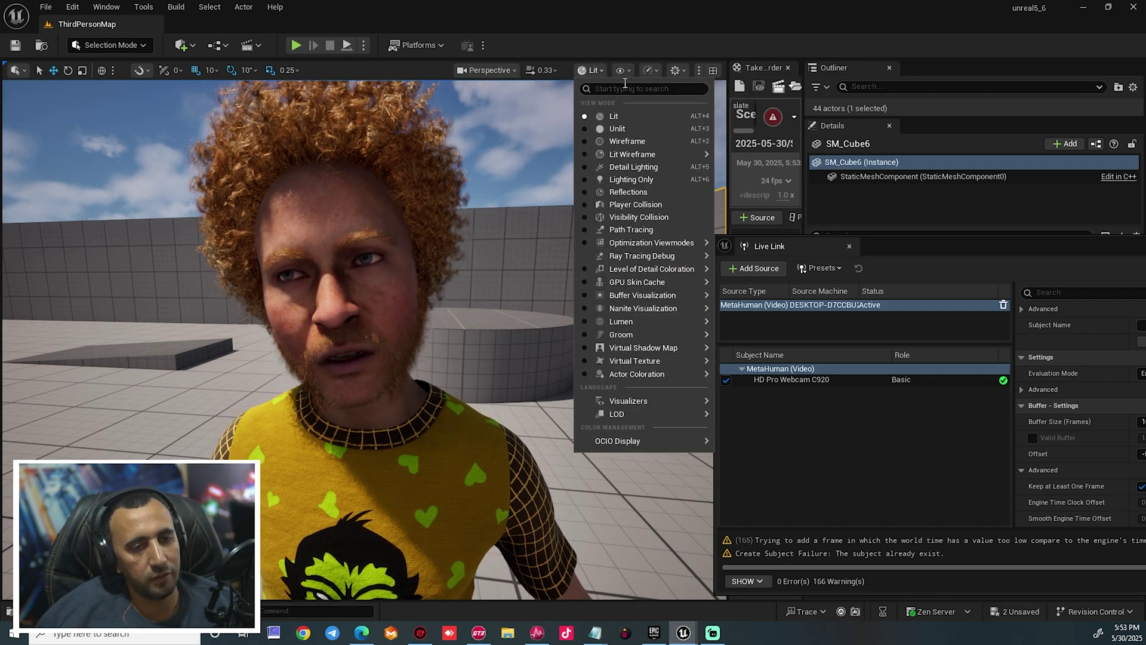
left_click(627, 32)
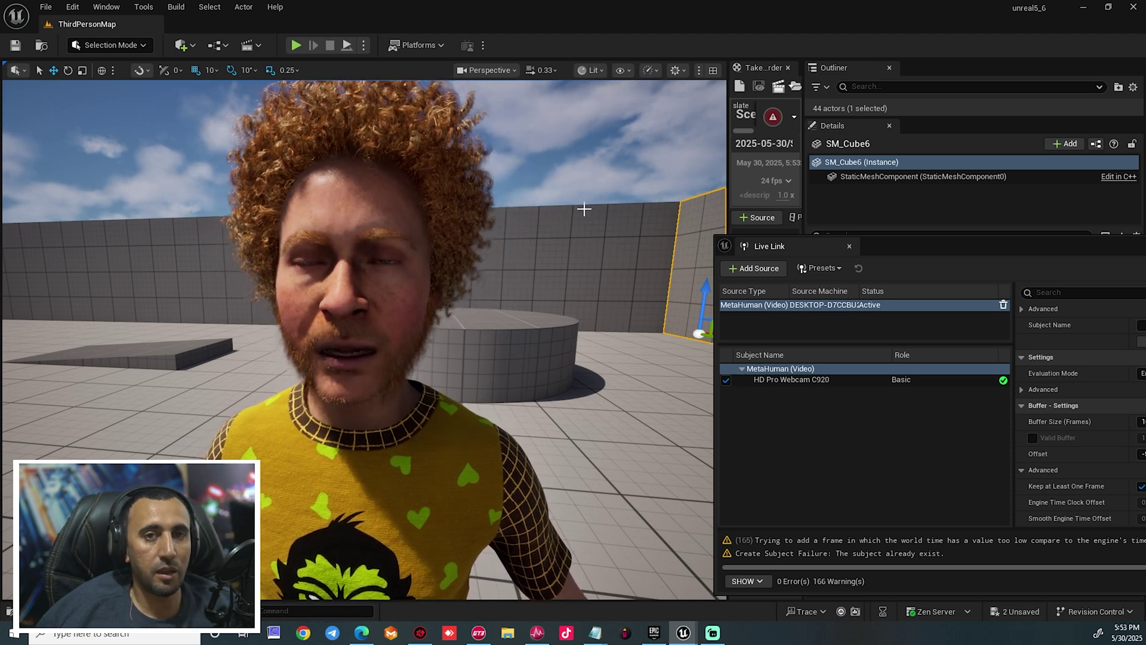
left_click(654, 70)
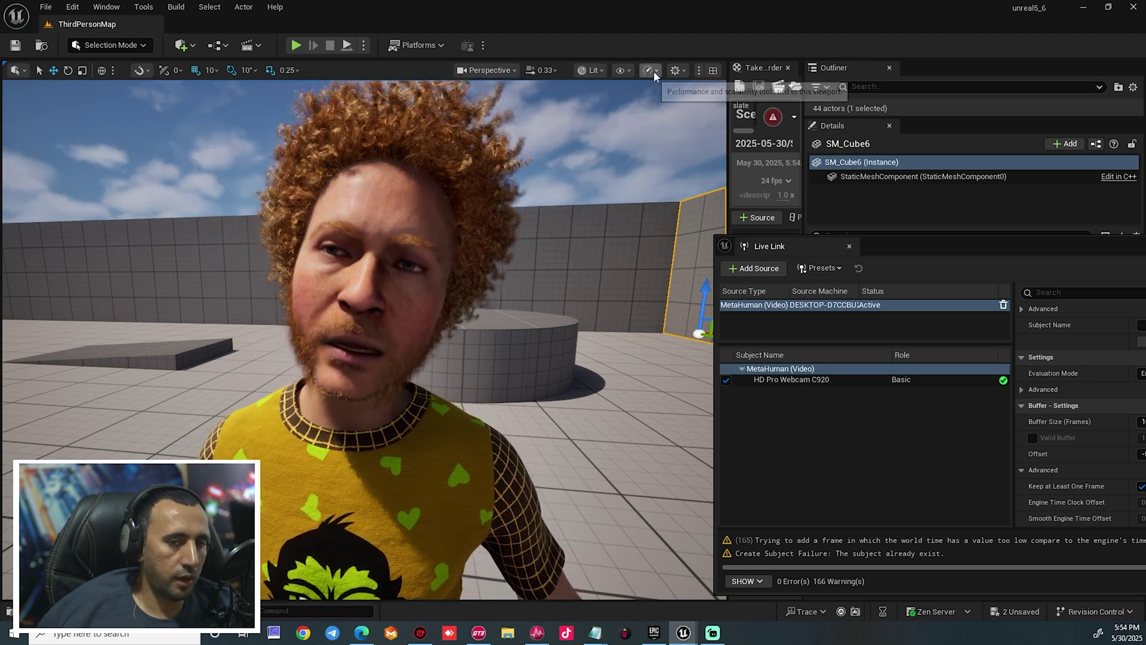
mouse_move(691, 162)
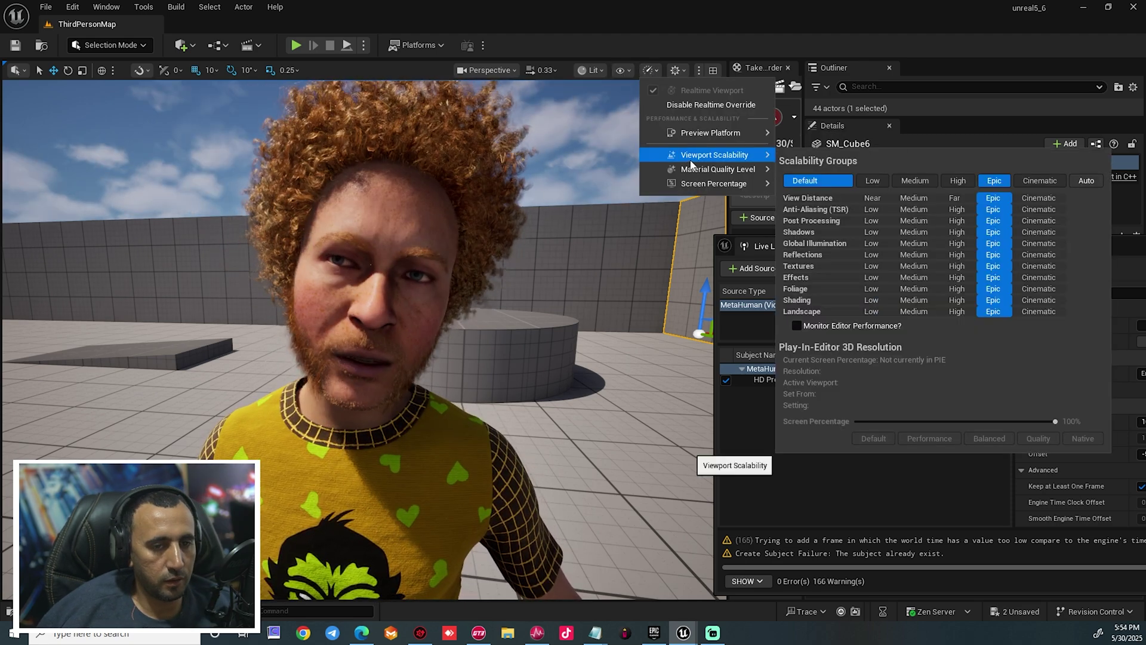
left_click(923, 181)
- Fly the view in close until the MetaHuman's face fills the viewport
right_click_drag(530, 302, 483, 300)
key("s")
key("w")
key("s")
key("d")
key("w")
key("a")
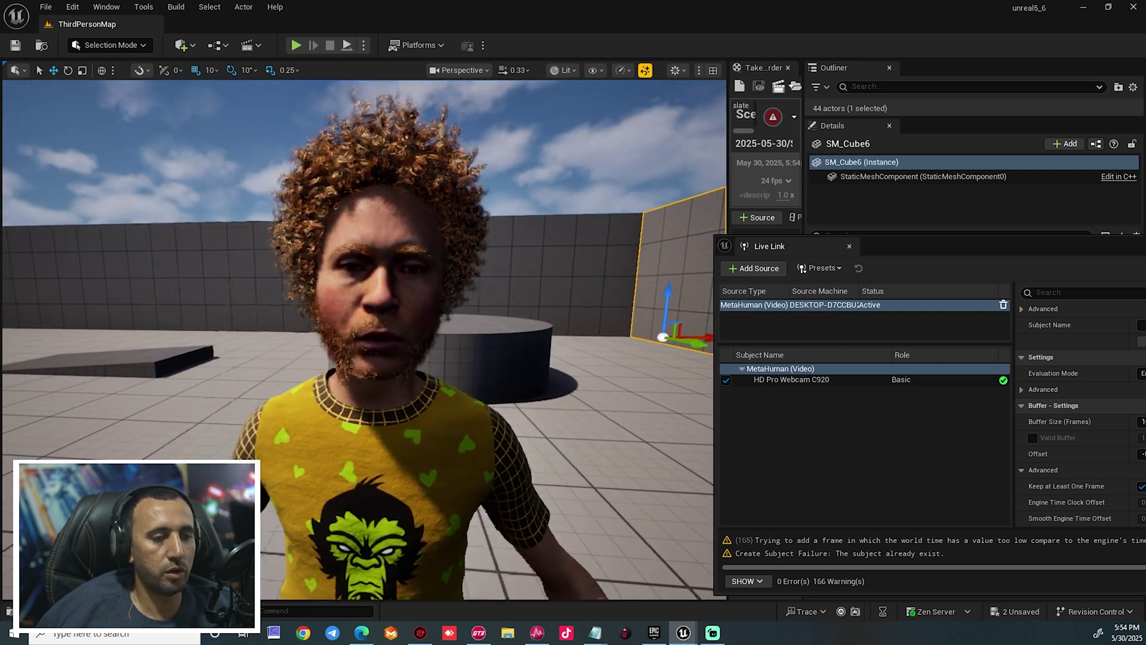
right_click_drag(651, 88, 651, 88)
- Switch the viewport scalability to High for all groups
left_click(676, 73)
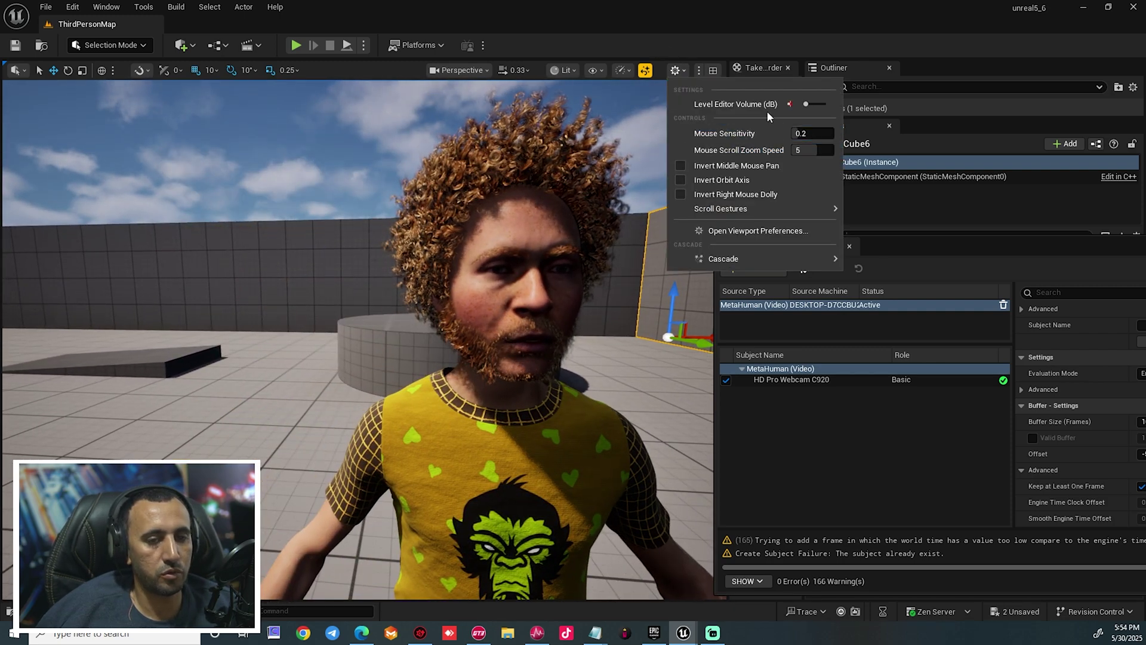
mouse_move(802, 214)
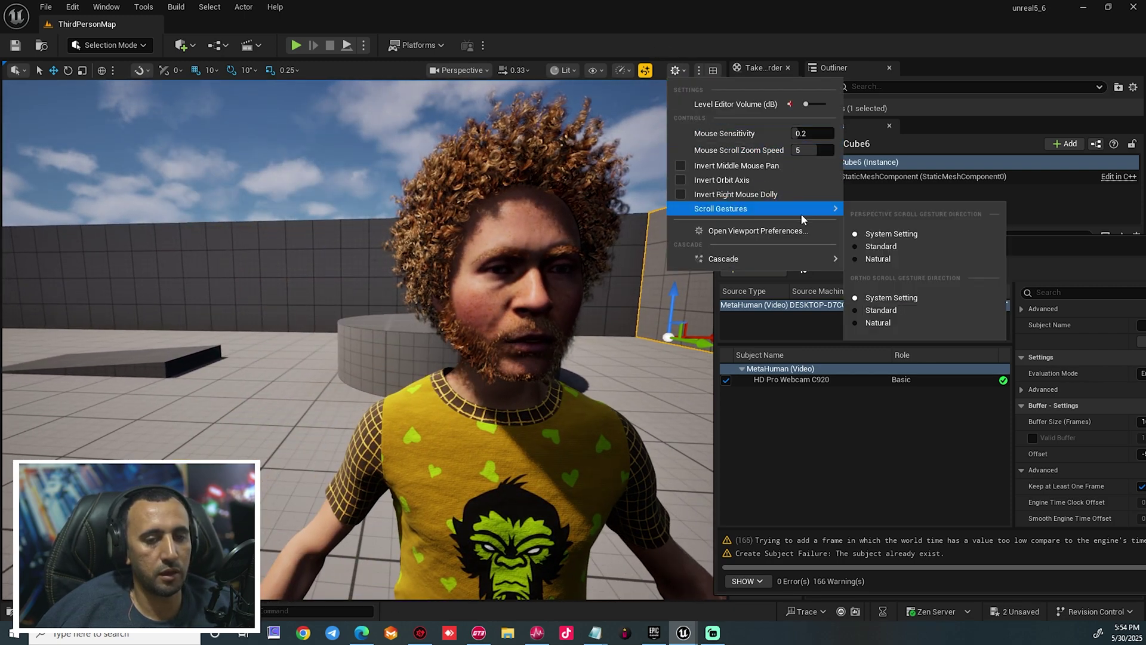
left_click(675, 71)
left_click(615, 70)
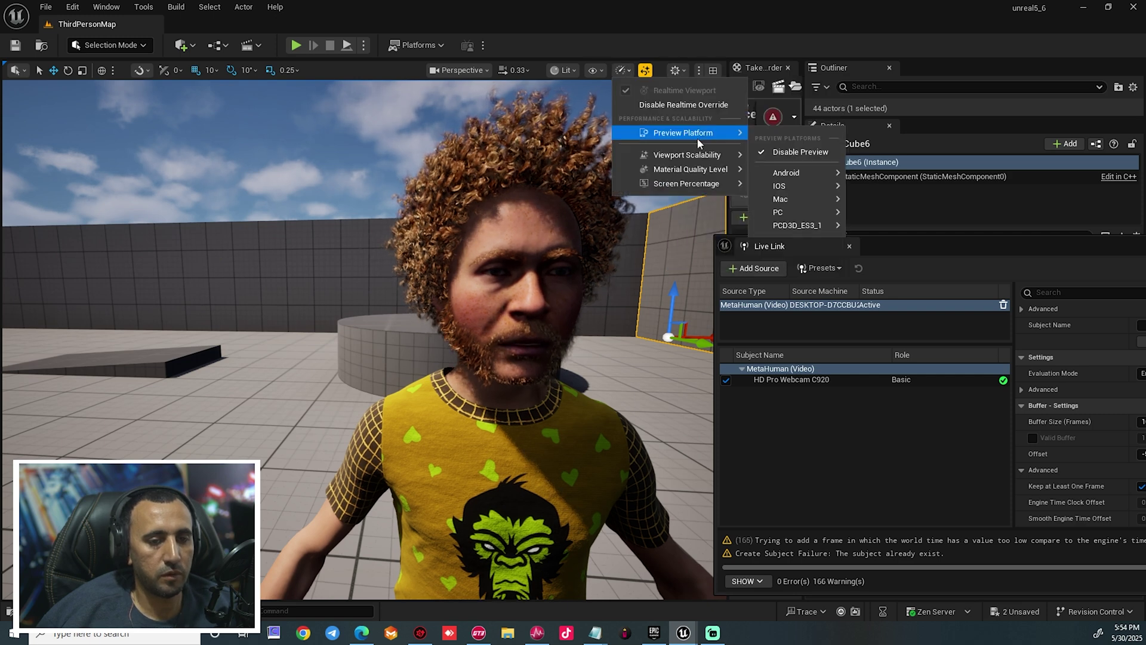
mouse_move(693, 155)
left_click(931, 181)
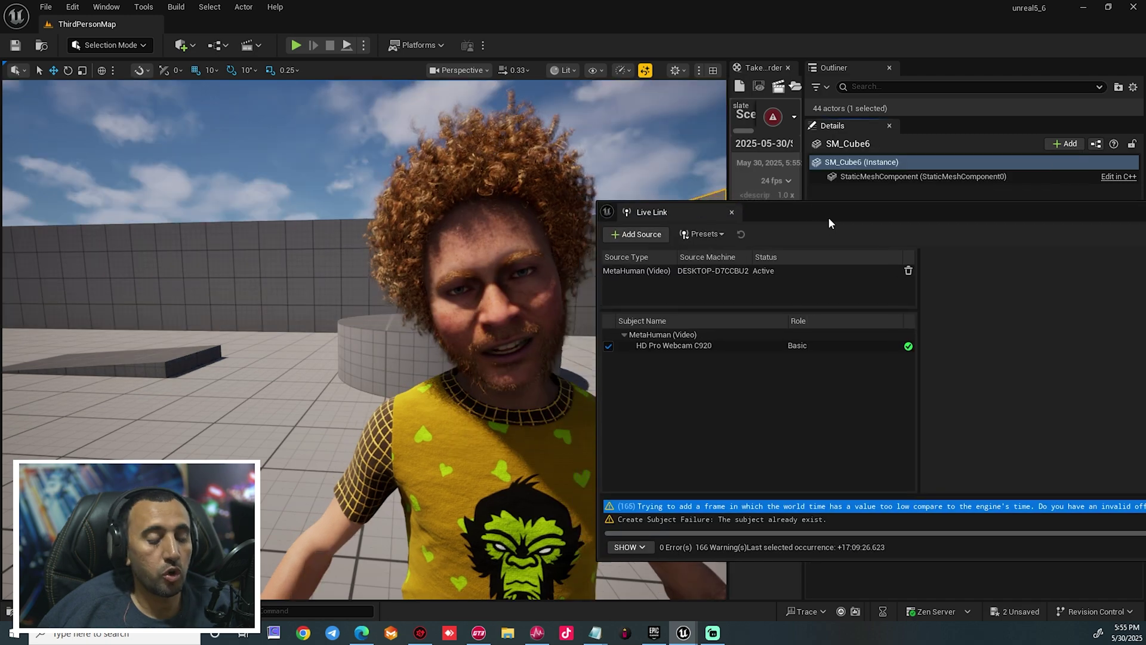
- Move the Live Link window aside and orbit the view around the character
left_click_drag(829, 218, 876, 240)
right_click_drag(585, 299, 520, 277)
key("a")
key("d")
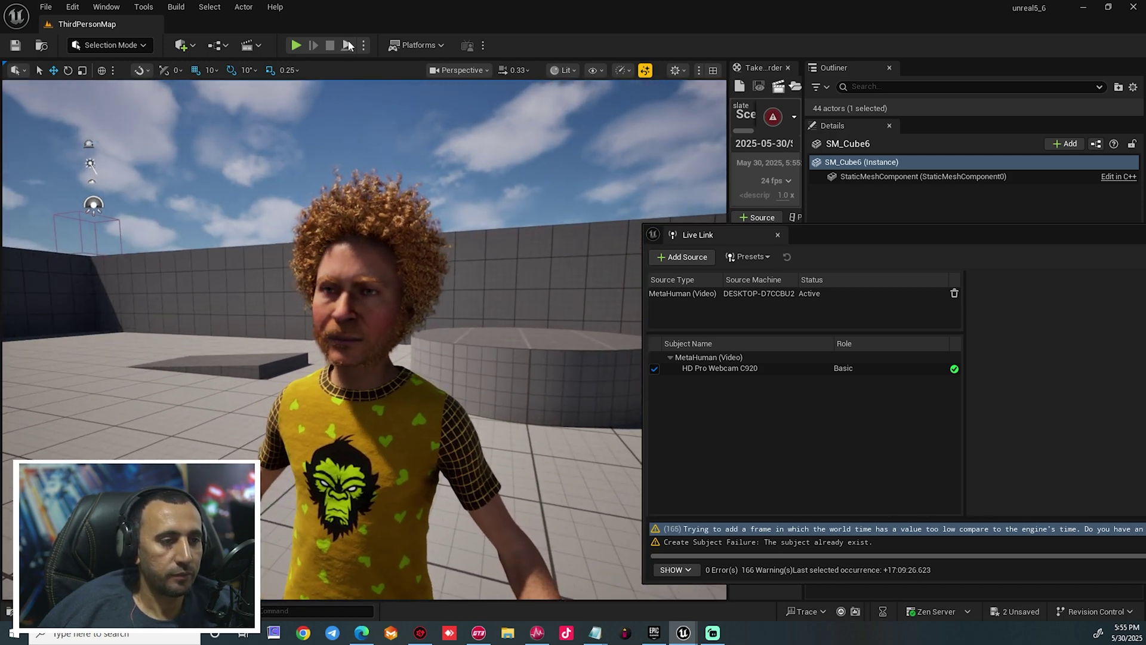
- Lower the camera speed to 0.1, then fly in to the face and back to head and shoulders
left_click(523, 70)
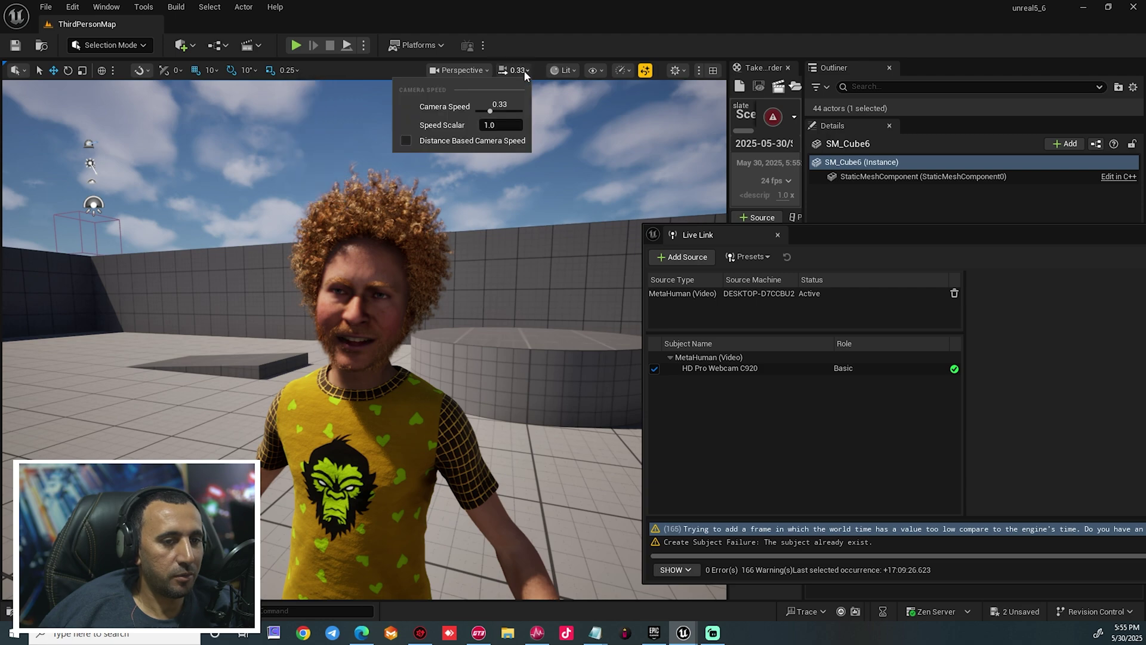
left_click(490, 115)
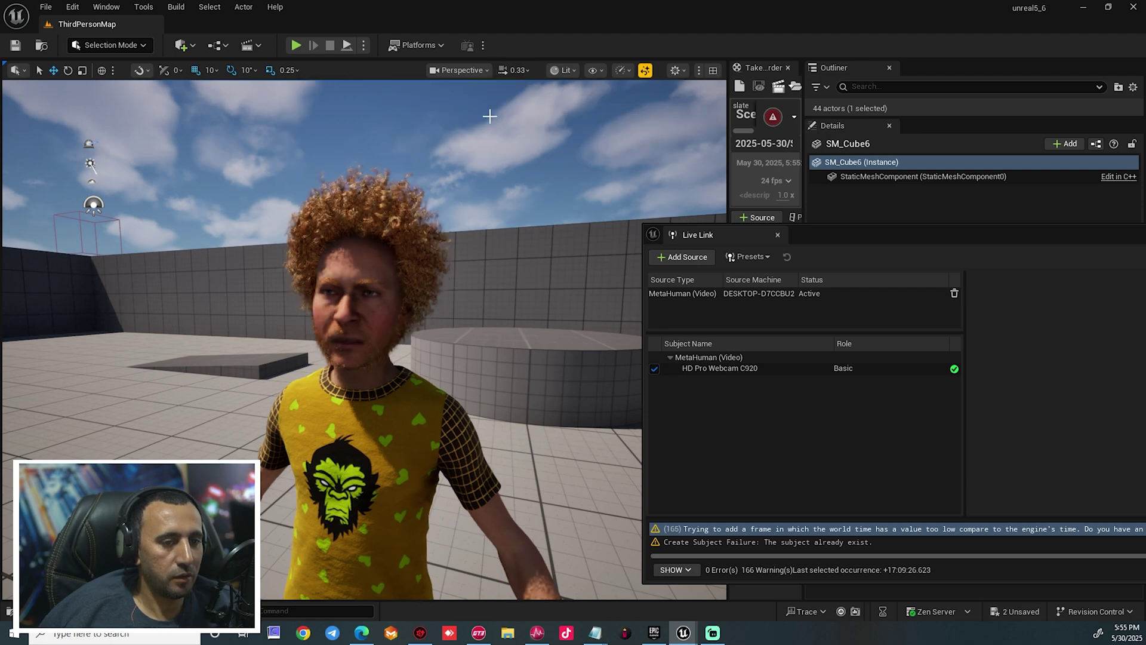
left_click(513, 70)
left_click_drag(494, 111, 479, 111)
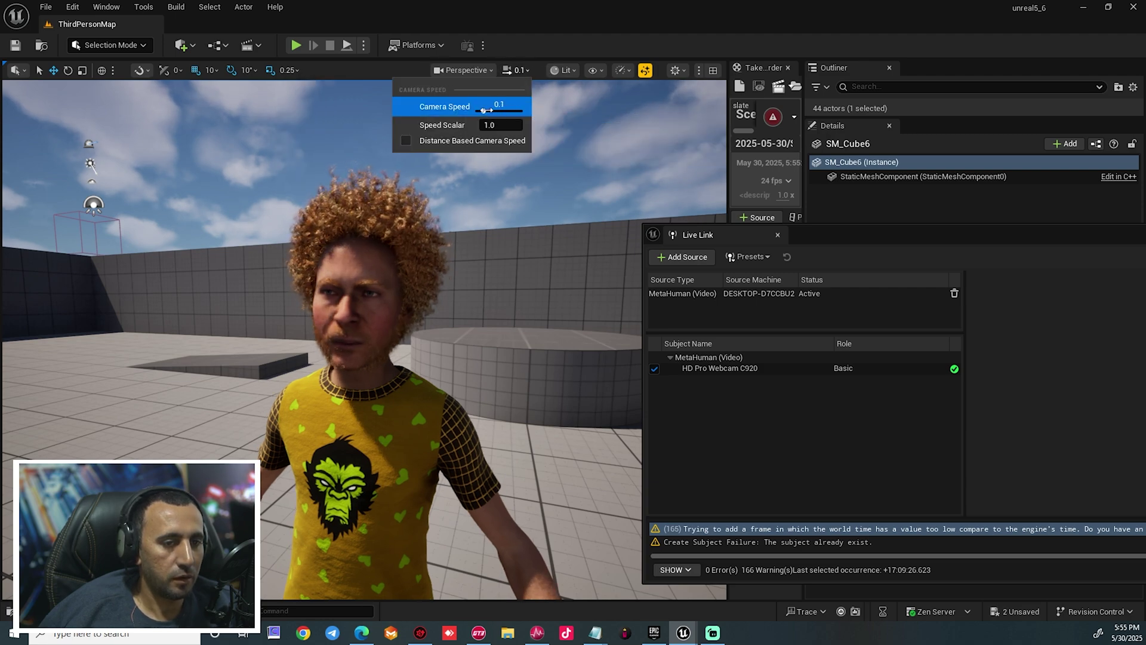
right_click_drag(414, 334, 430, 299)
key("w")
key("w")
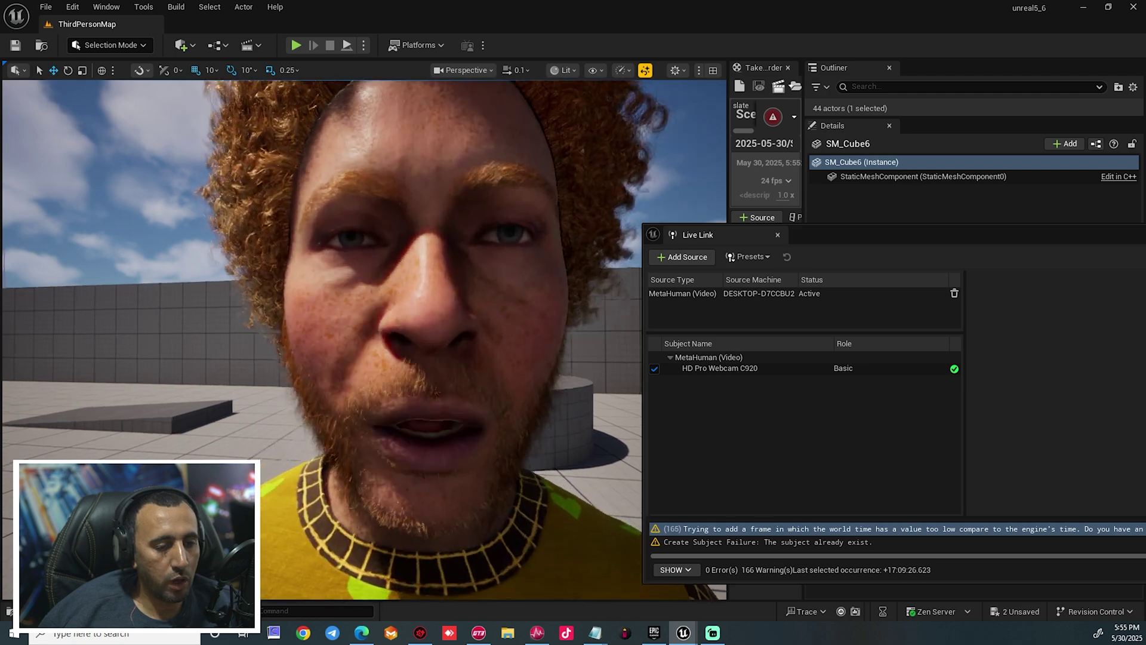
key("s")
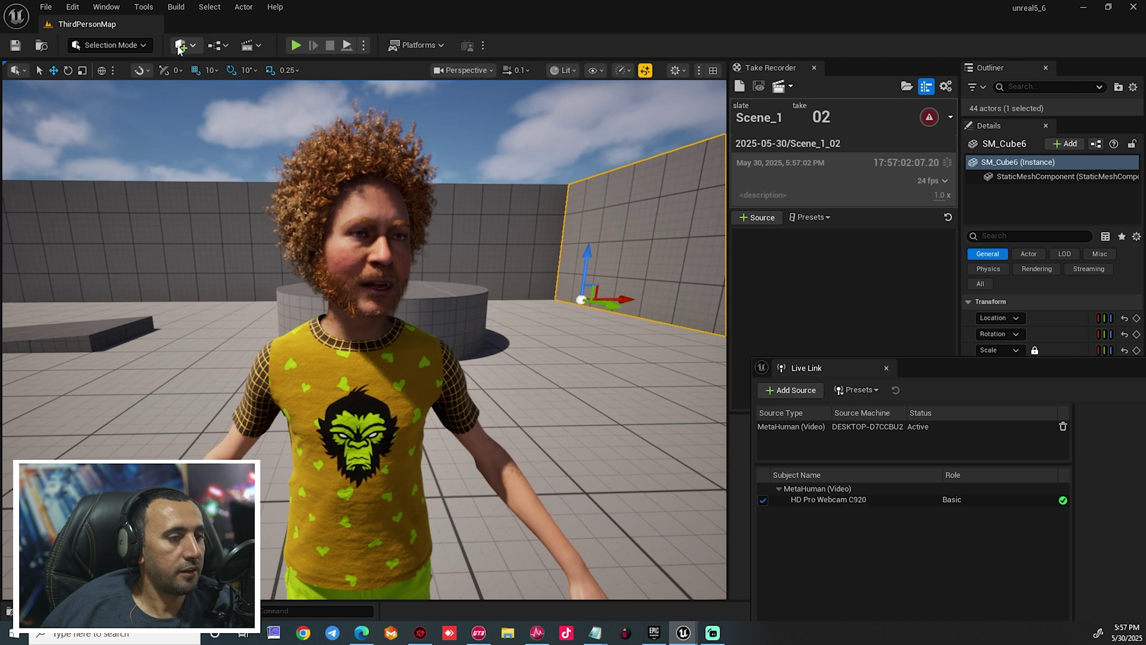
- In Modeling Mode, create a Rectangle mesh on the floor beside the character
left_click(180, 45)
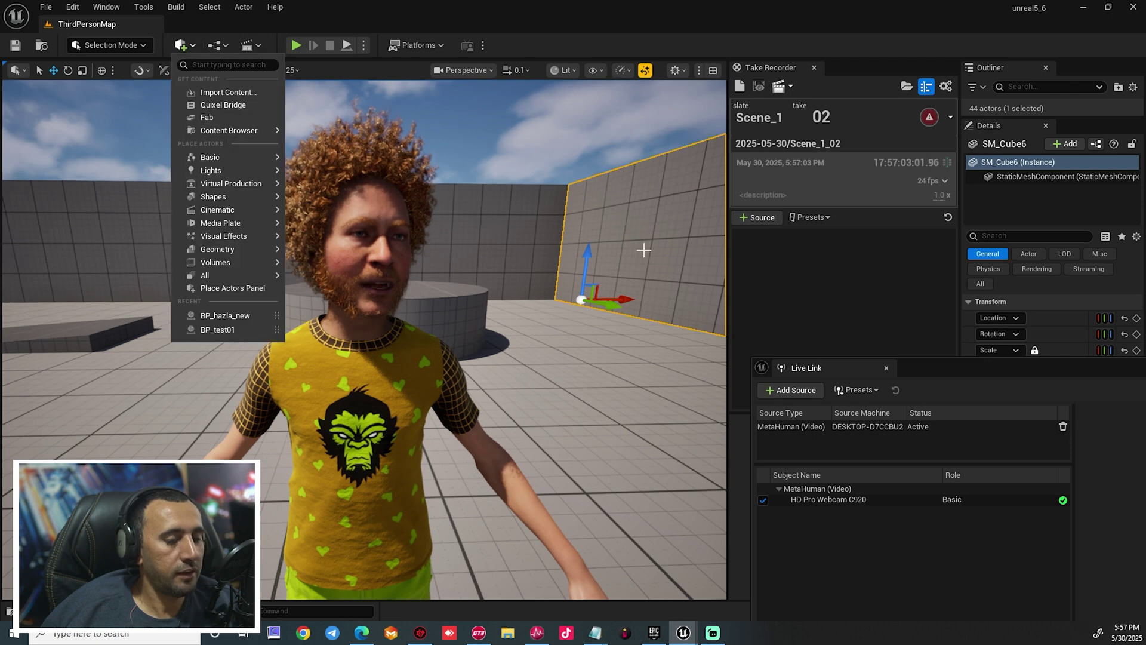
left_click(107, 46)
left_click(121, 115)
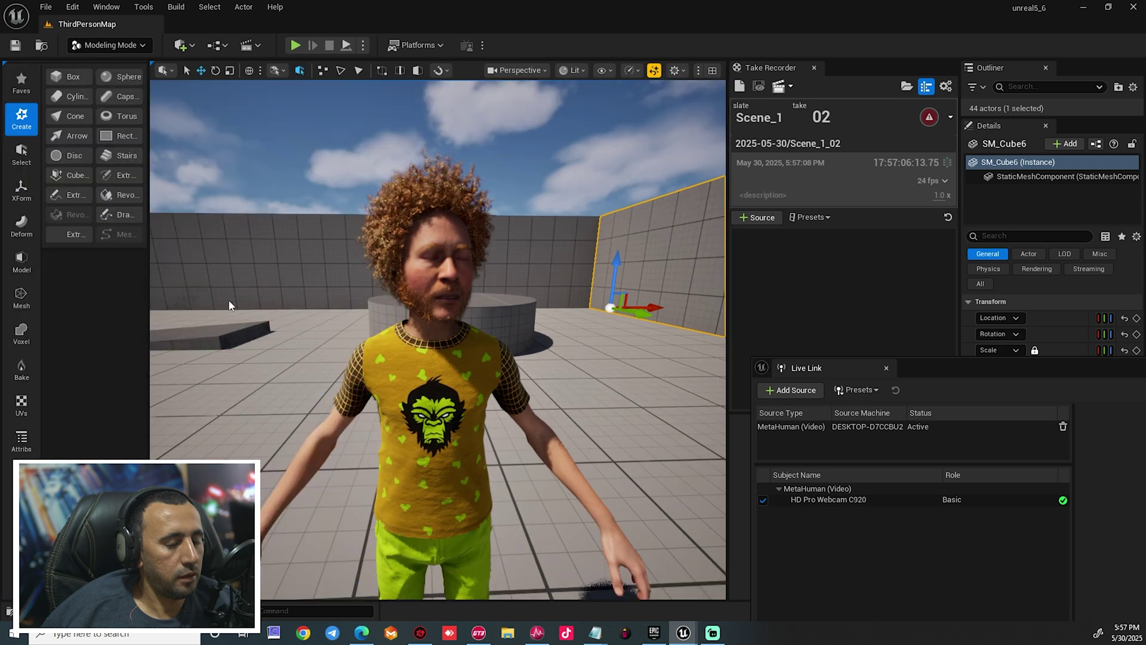
left_click(113, 138)
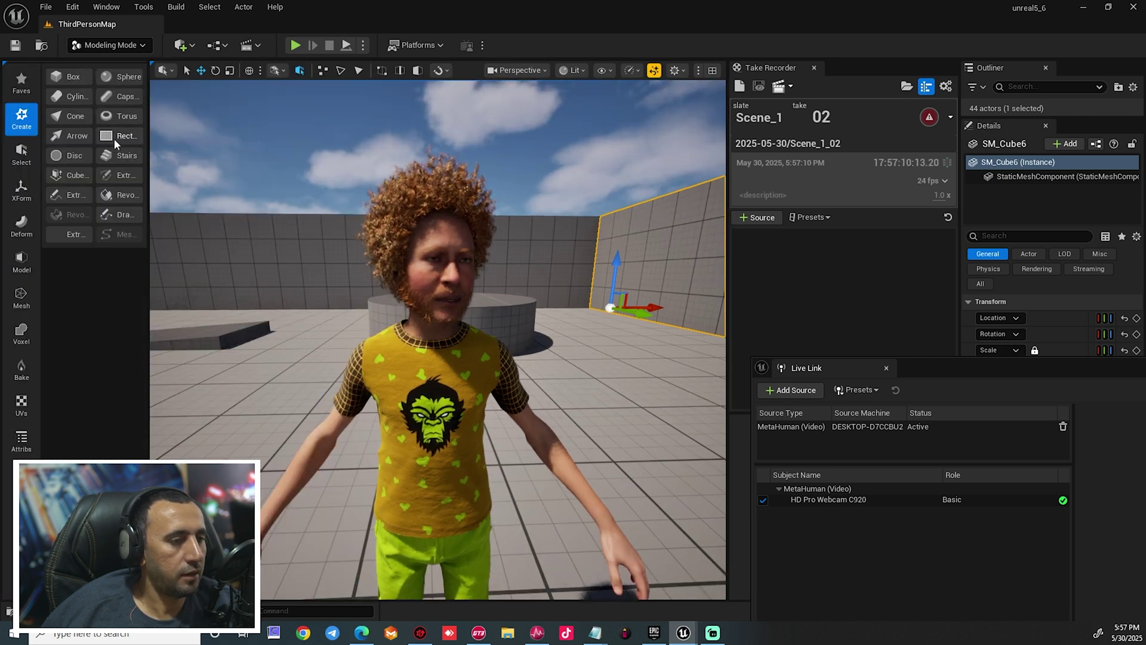
left_click(340, 493)
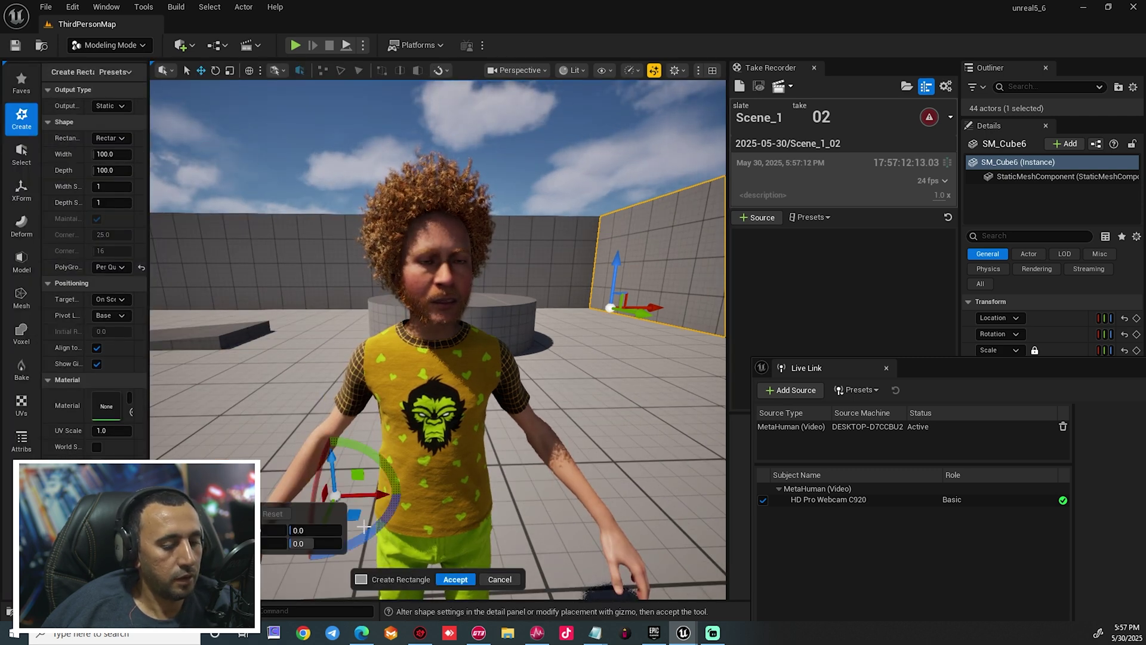
left_click(454, 578)
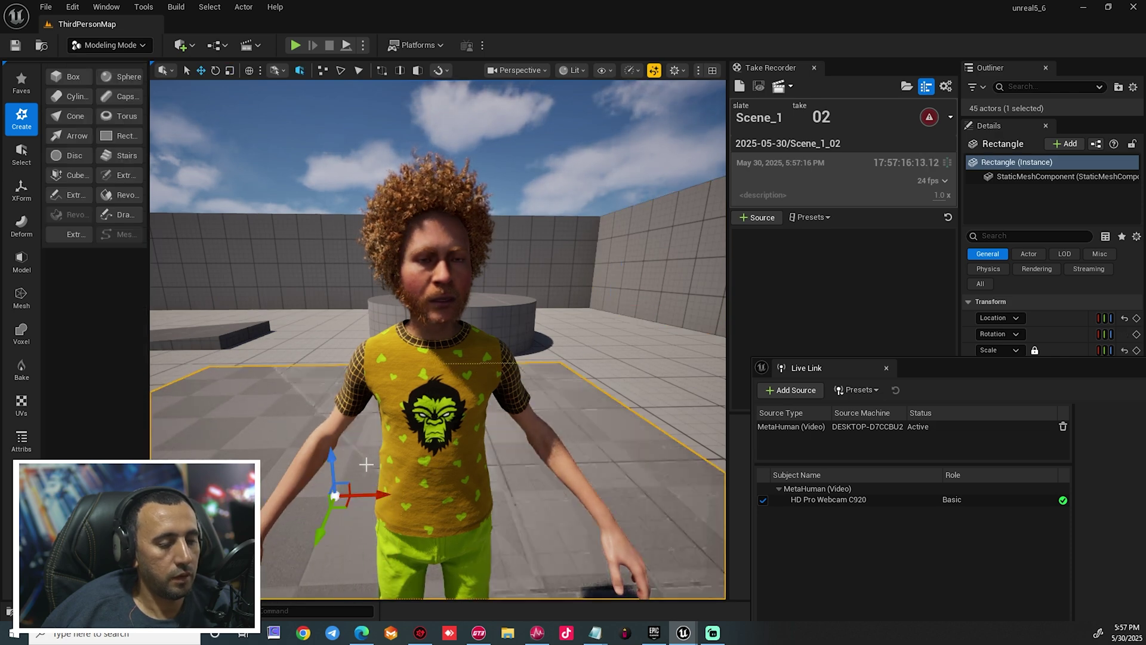
- Lift the rectangle to head height and tilt it upright as a backdrop wall
left_click_drag(333, 454, 286, 343)
left_click_drag(360, 286, 337, 399)
scroll(338, 346, "down", 3)
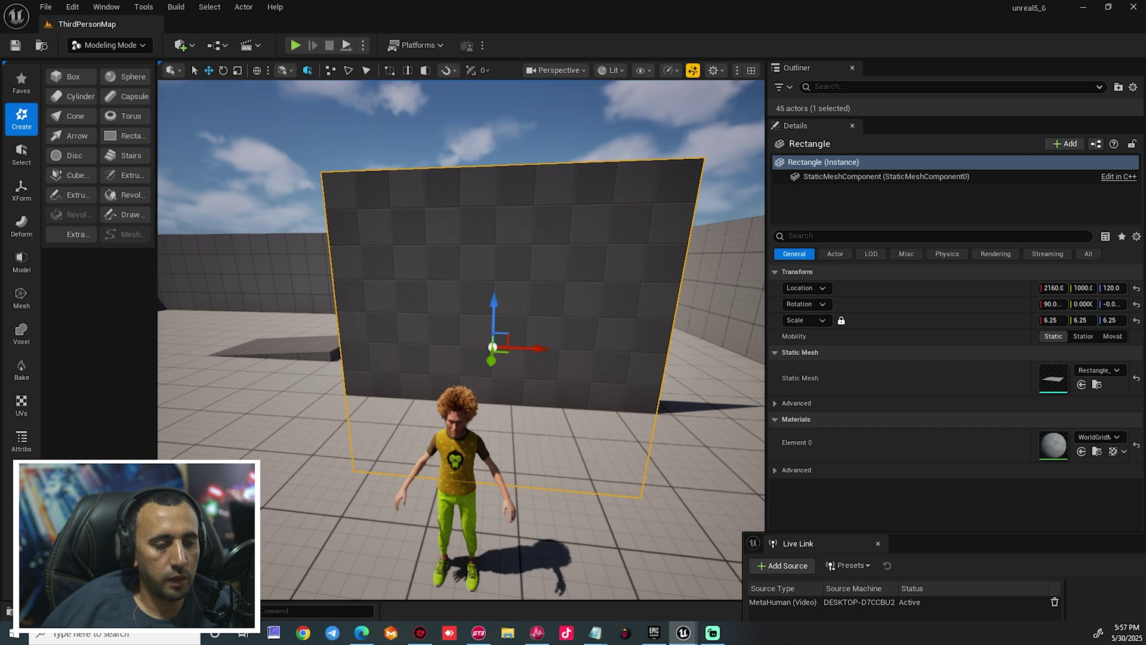
key("w")
right_click_drag(556, 376, 603, 353)
key("ctrl+space")
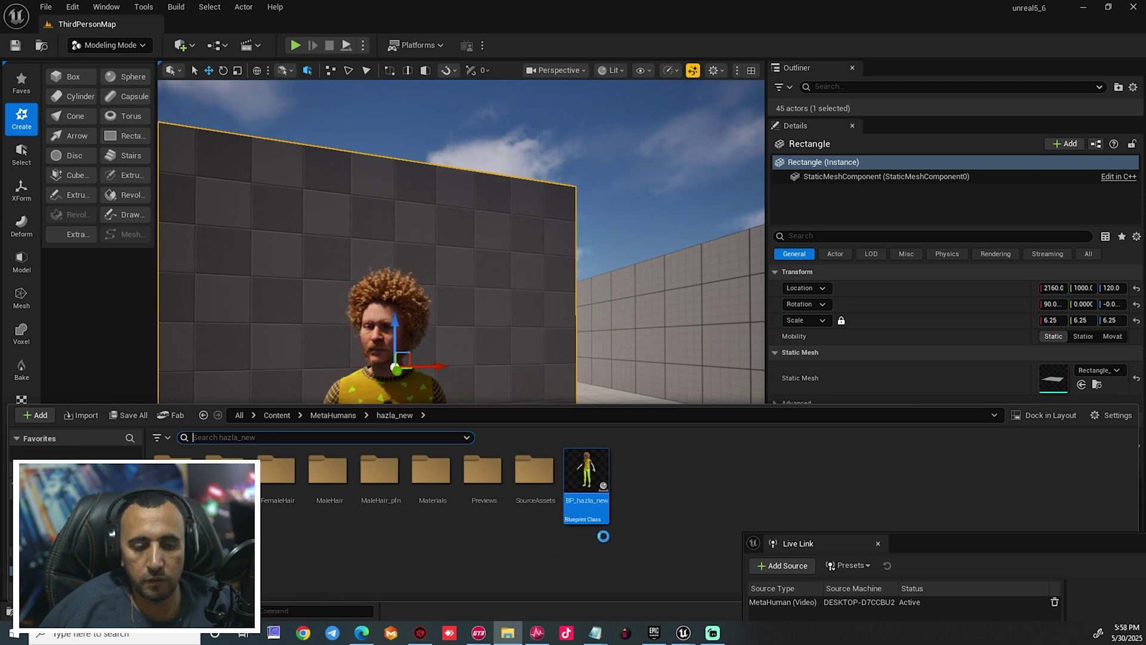
- Apply the imported studio image from hazla_new onto the rectangle wall
key("ctrl+space")
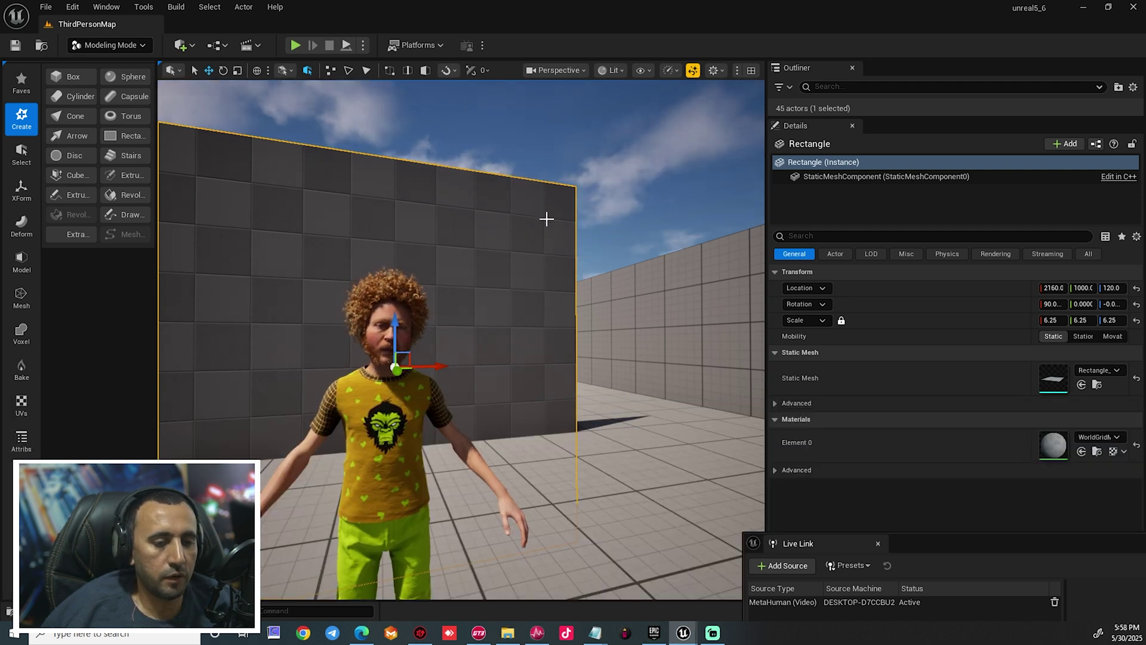
key("Escape")
key("ctrl+space")
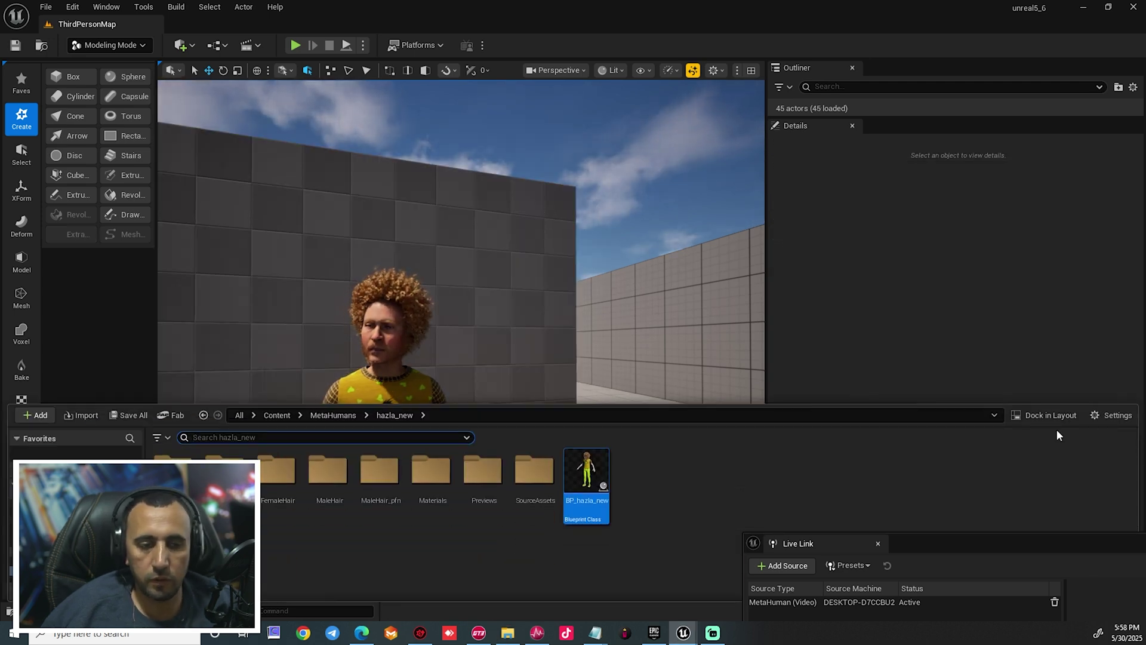
left_click_drag(625, 486, 467, 266)
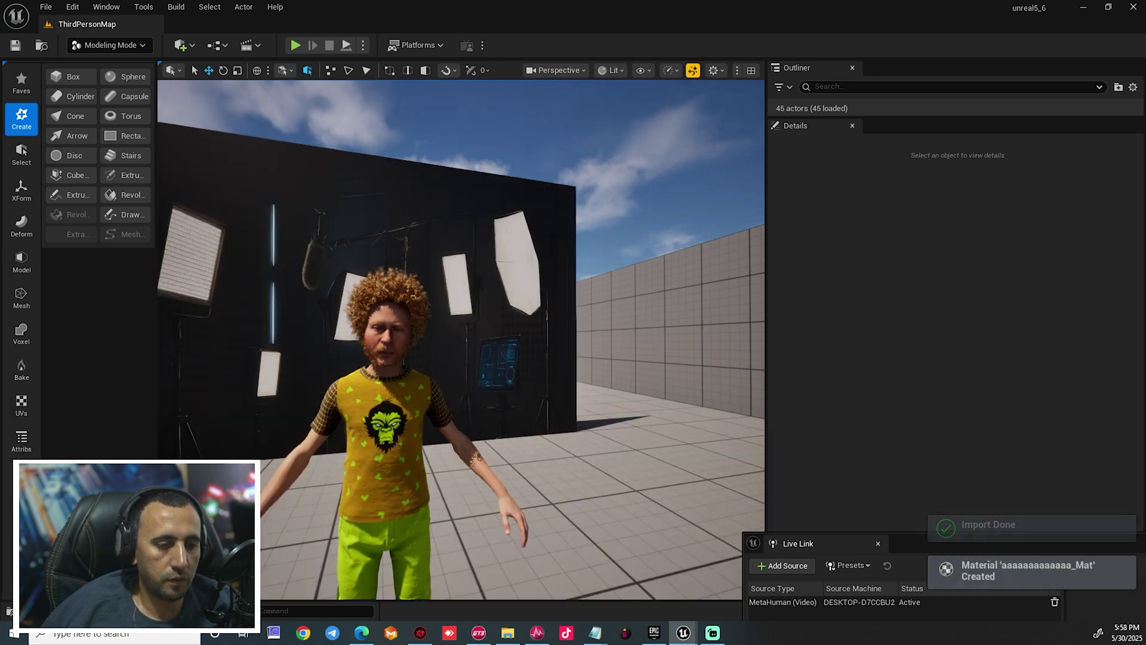
- Widen the wall to scale X 11.25 and raise it to location Z 310
right_click_drag(516, 292, 516, 292)
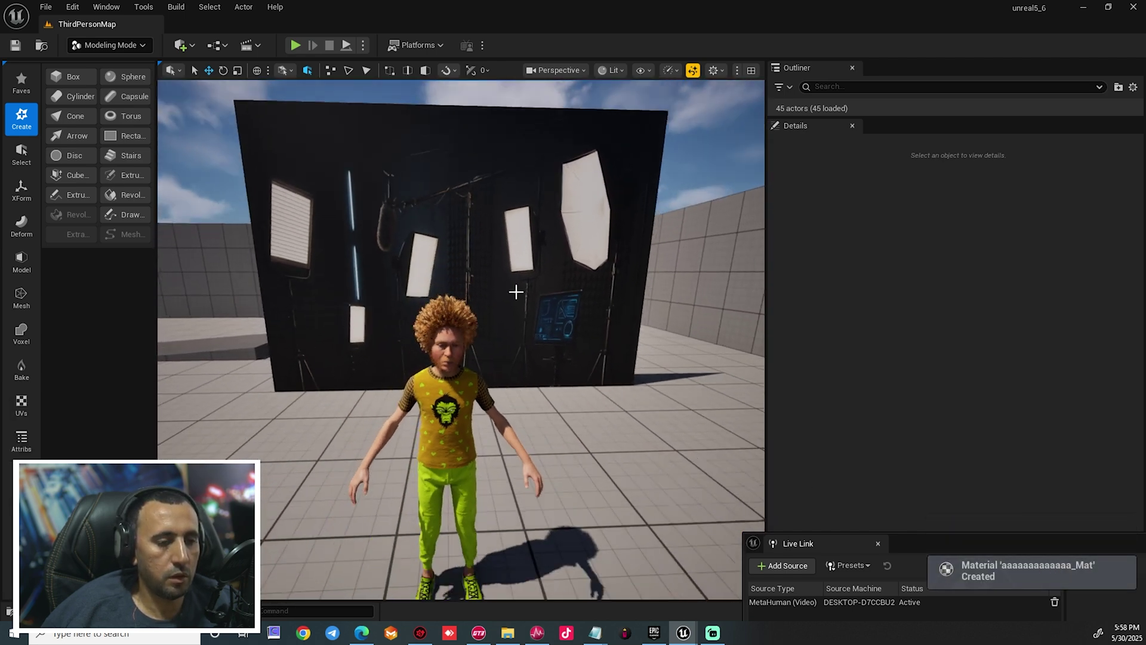
left_click(516, 291)
key("e")
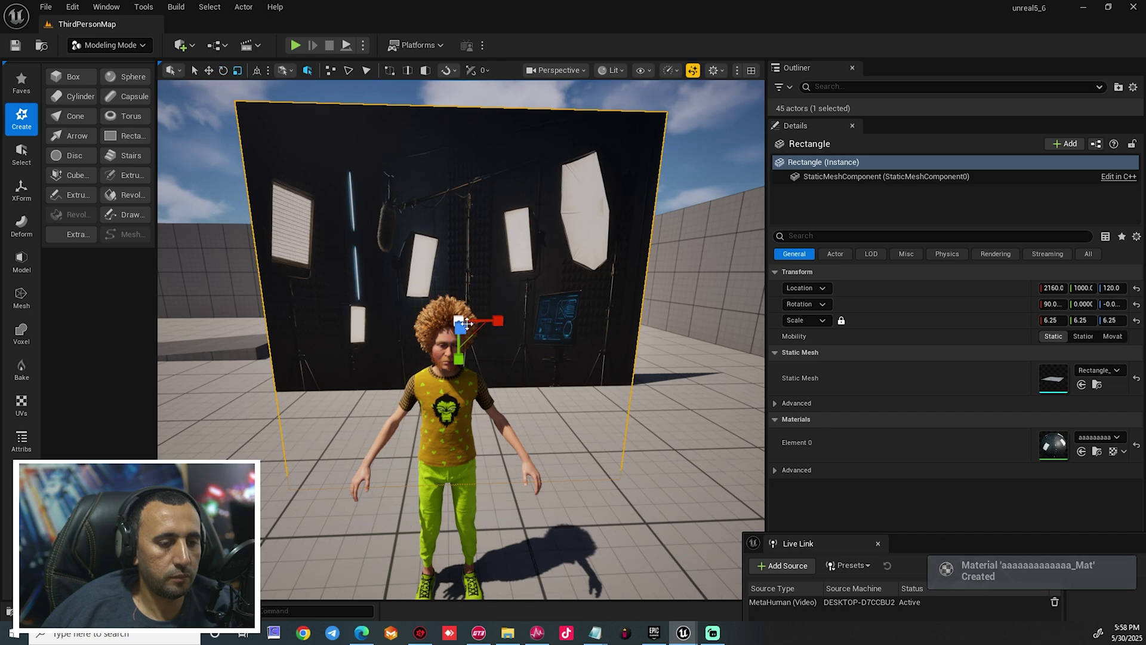
left_click_drag(500, 323, 553, 323)
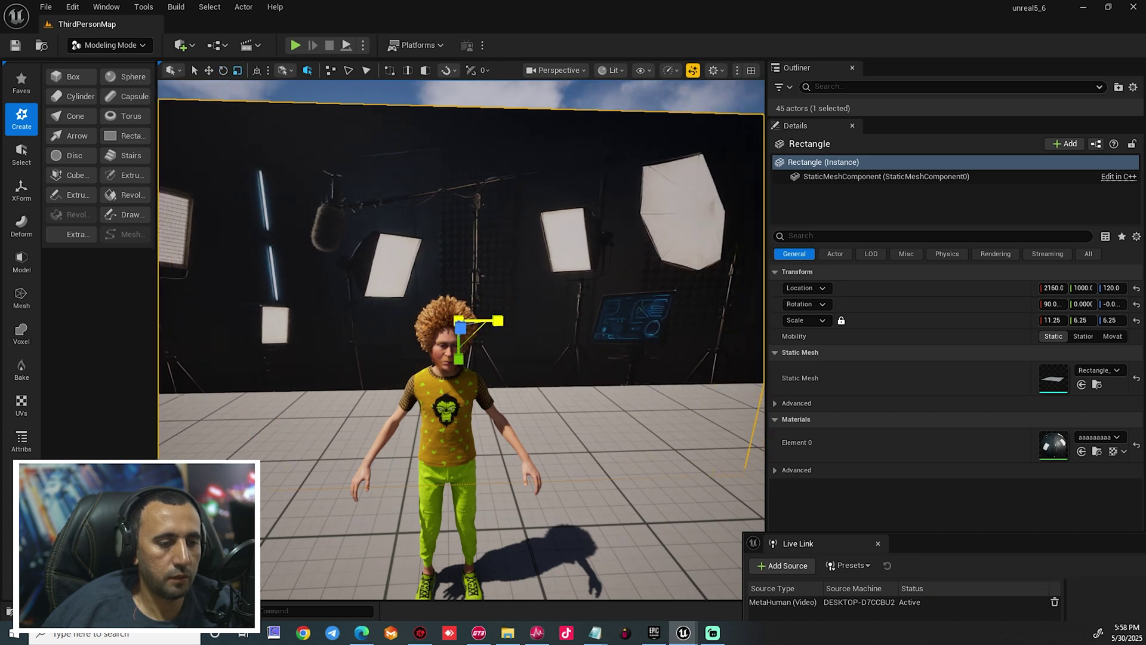
left_click_drag(466, 307, 466, 181)
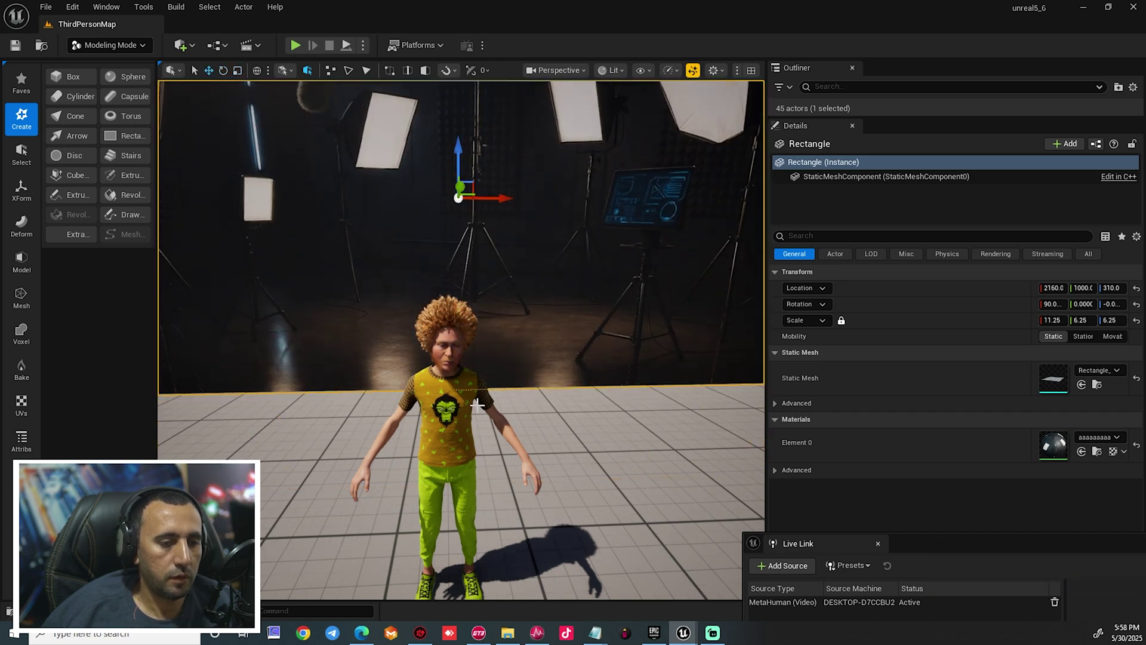
key("w")
mouse_move(461, 340)
right_mouse_down()
mouse_move(449, 281)
mouse_move(466, 289)
mouse_move(451, 330)
right_mouse_up()
- Create a NewFolder in the Content root and open it
key("ctrl+space")
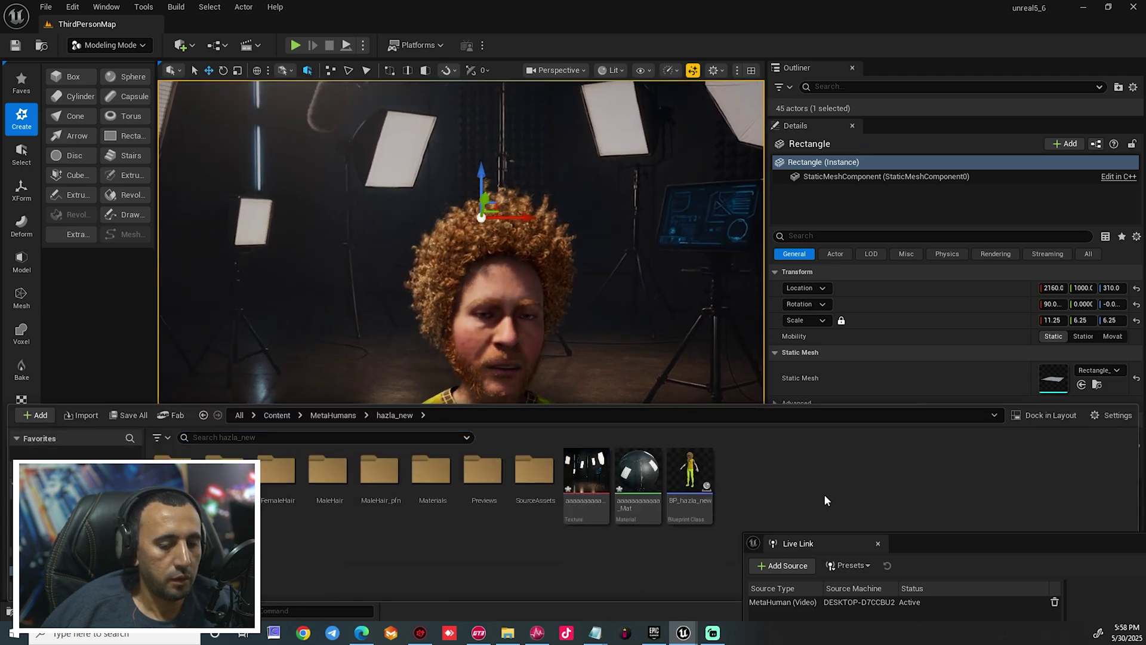
right_click(759, 466)
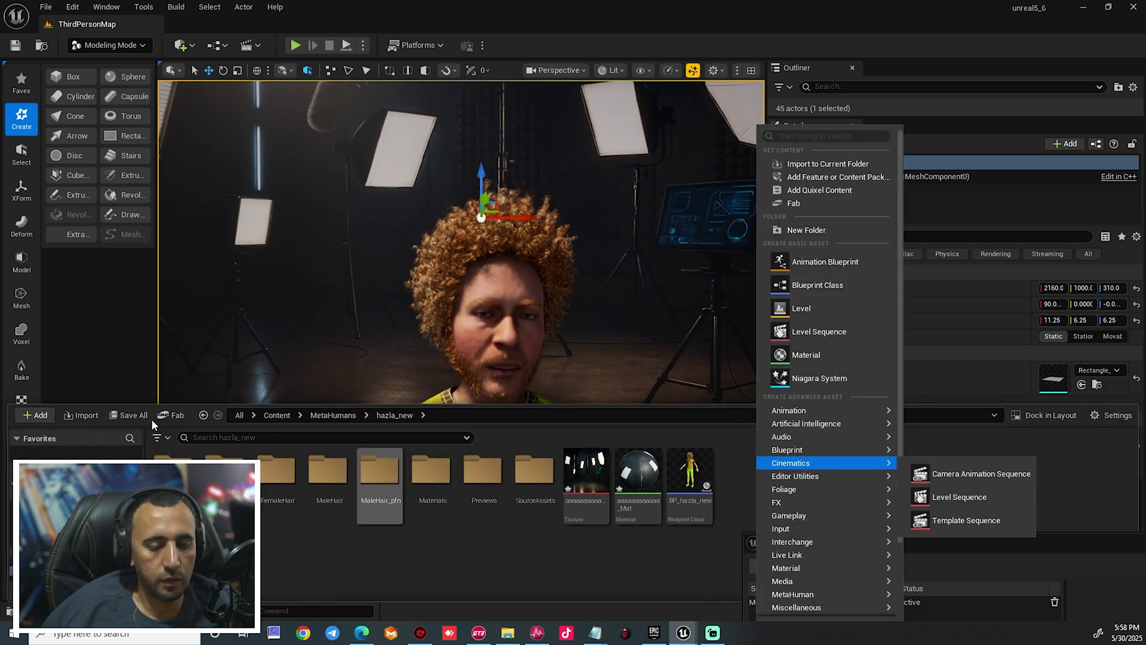
left_click(60, 507)
left_click(54, 494)
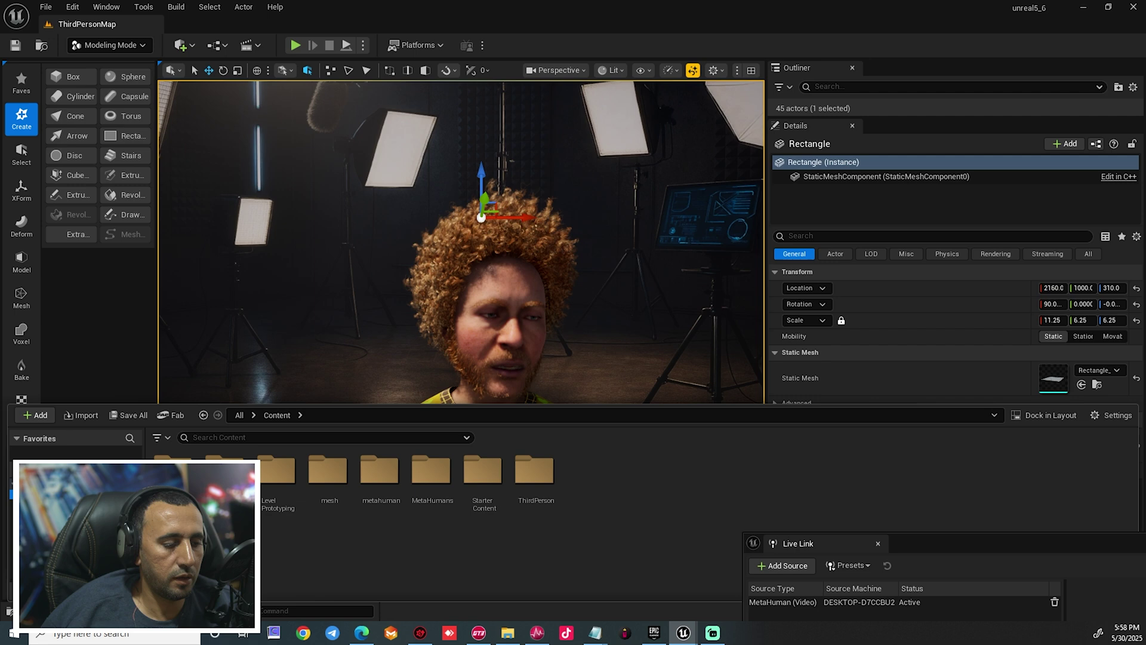
right_click(484, 560)
left_click(534, 164)
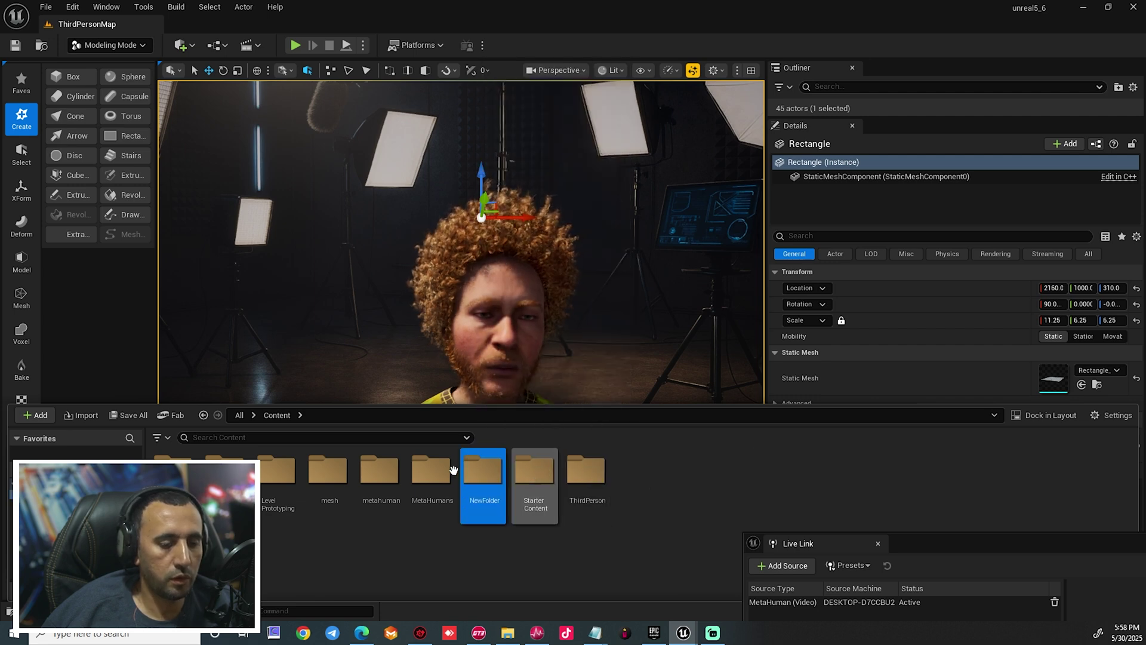
double_click(483, 475)
right_click(368, 467)
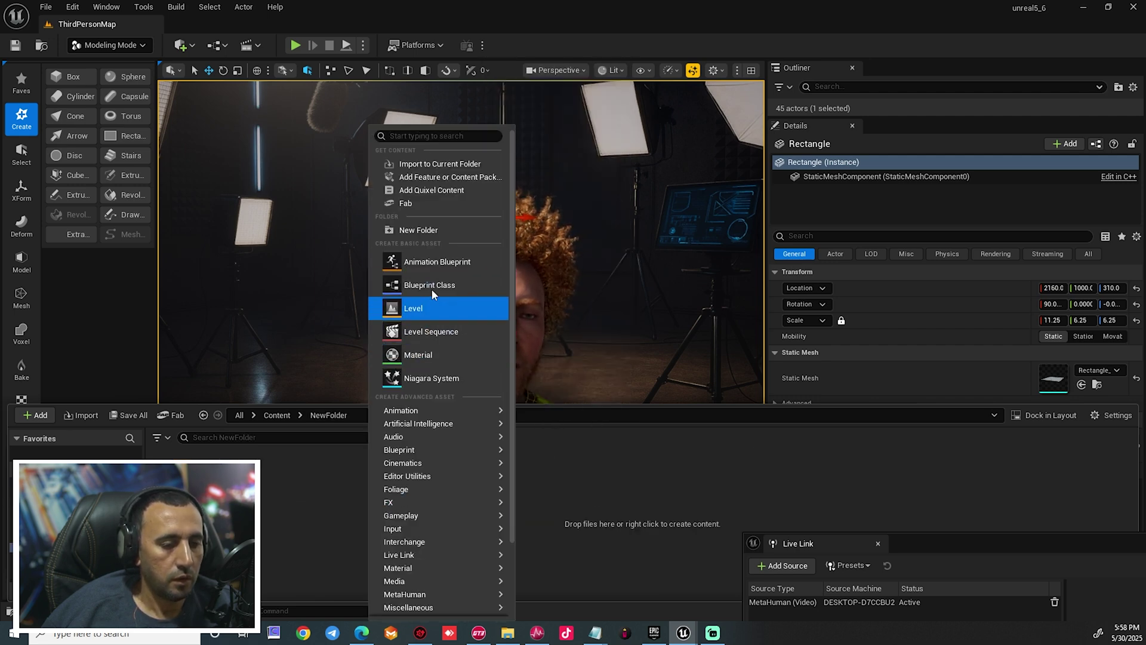
- Place the level sequence asset from NewFolder into the level by the character's feet
mouse_move(441, 464)
left_click(668, 508)
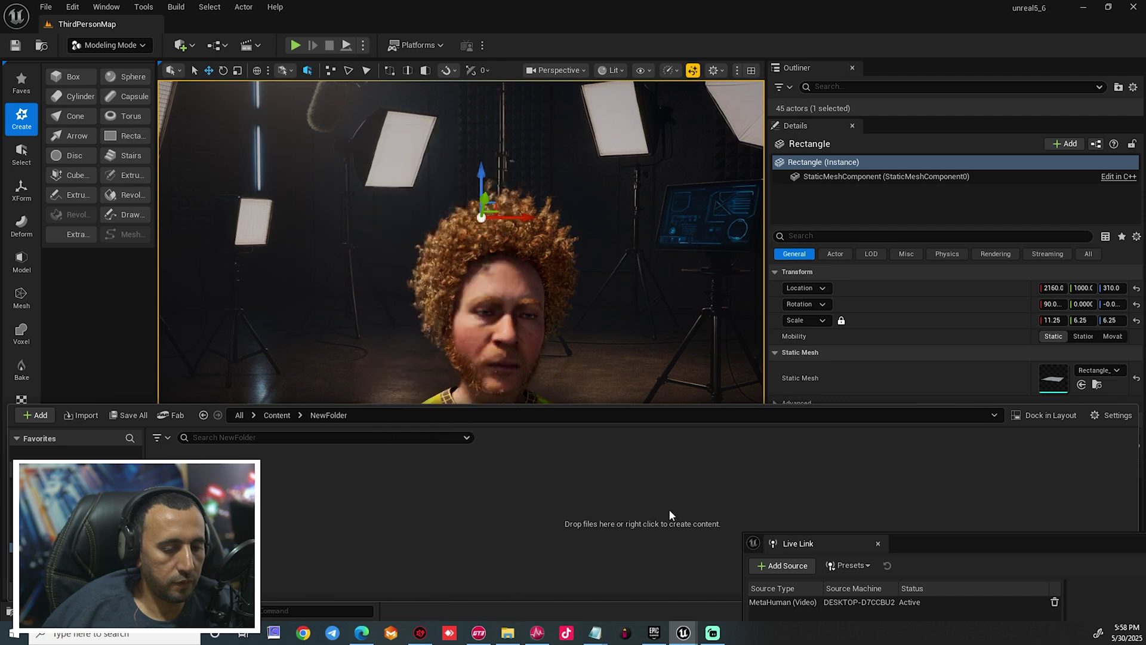
key("s")
right_click_drag(495, 188, 486, 251)
key("ctrl+space")
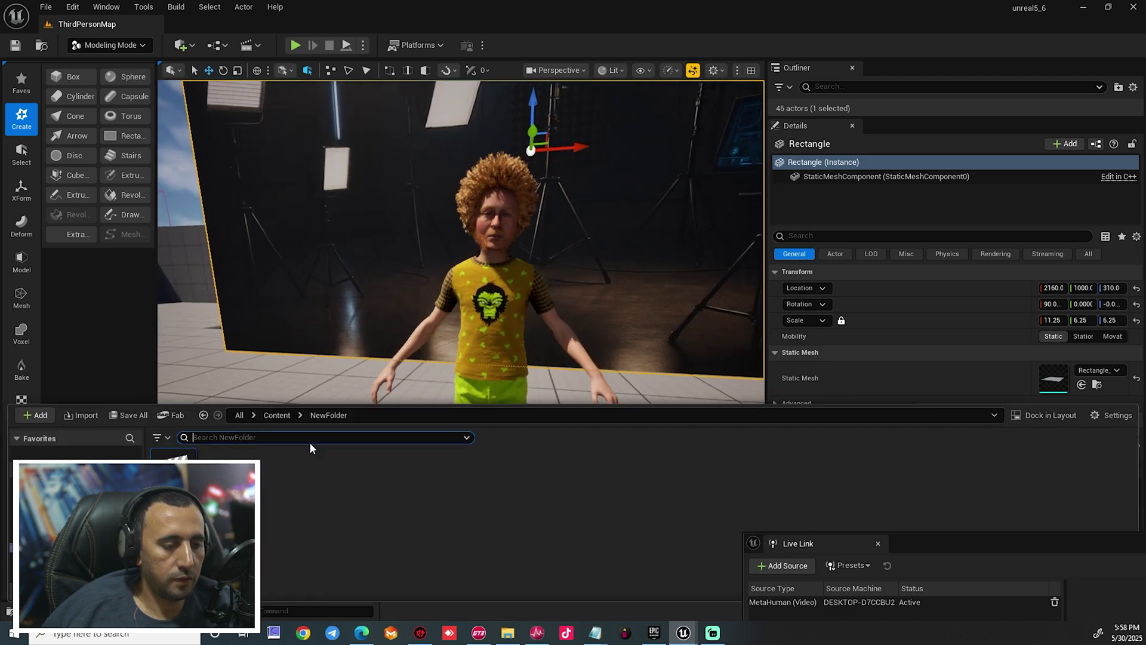
left_click_drag(174, 478, 604, 382)
left_click_drag(476, 526, 479, 542)
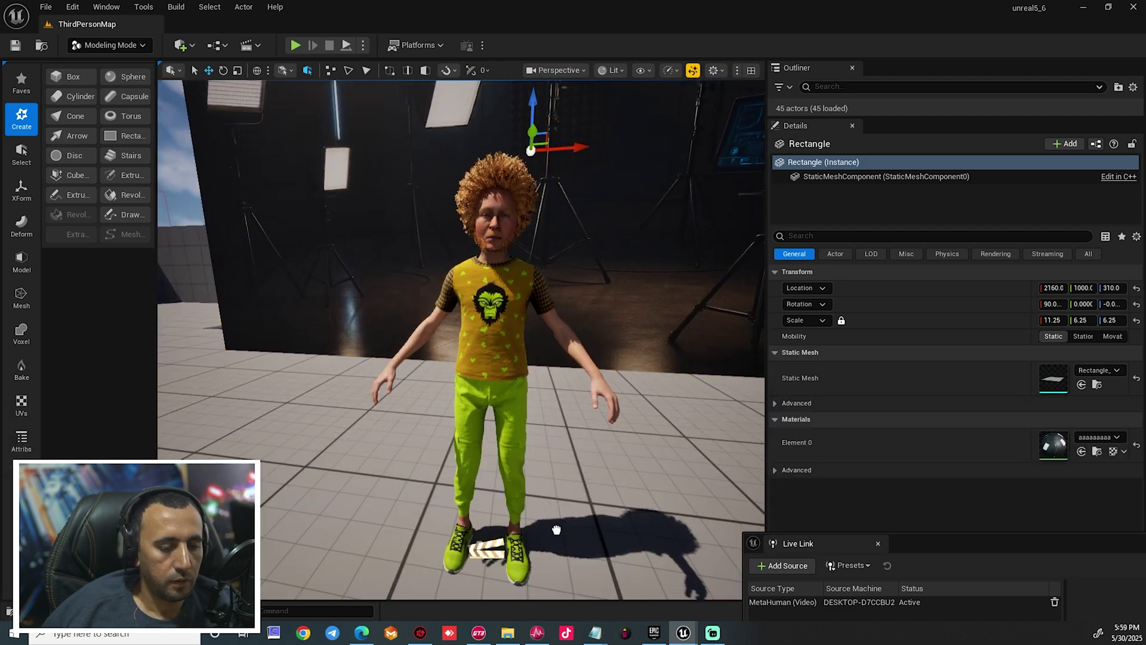
- Return to selection mode and dock the Sequencer along the editor's bottom
key("s")
right_click_drag(555, 530, 579, 507)
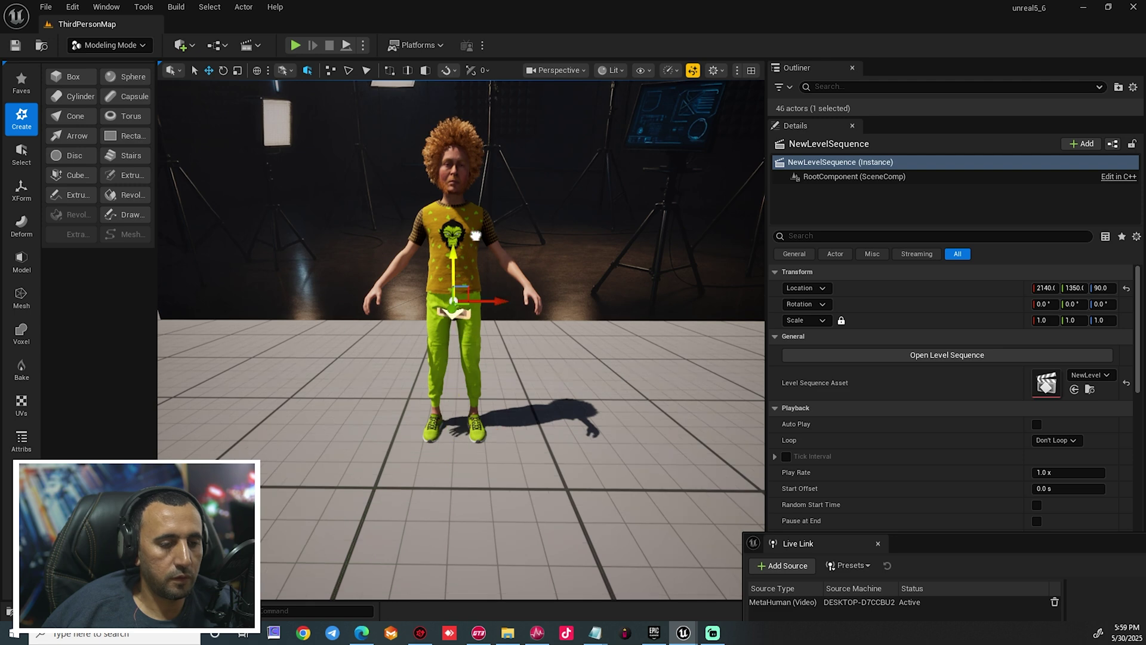
key("w")
right_click_drag(535, 375, 534, 375)
key("a")
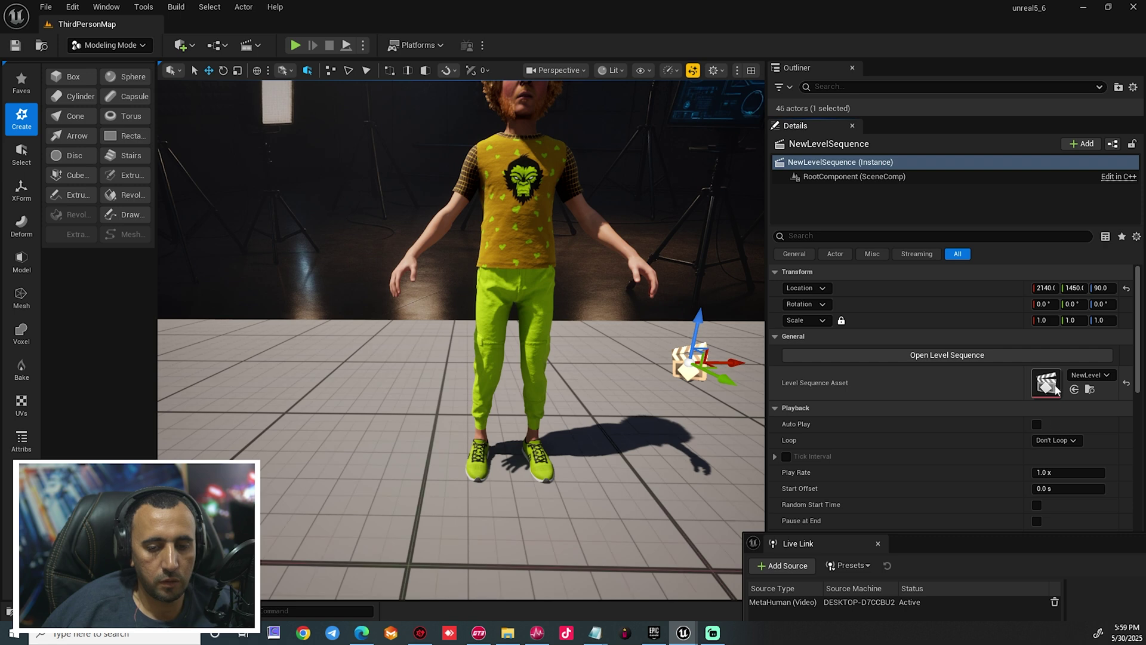
key("shift+1")
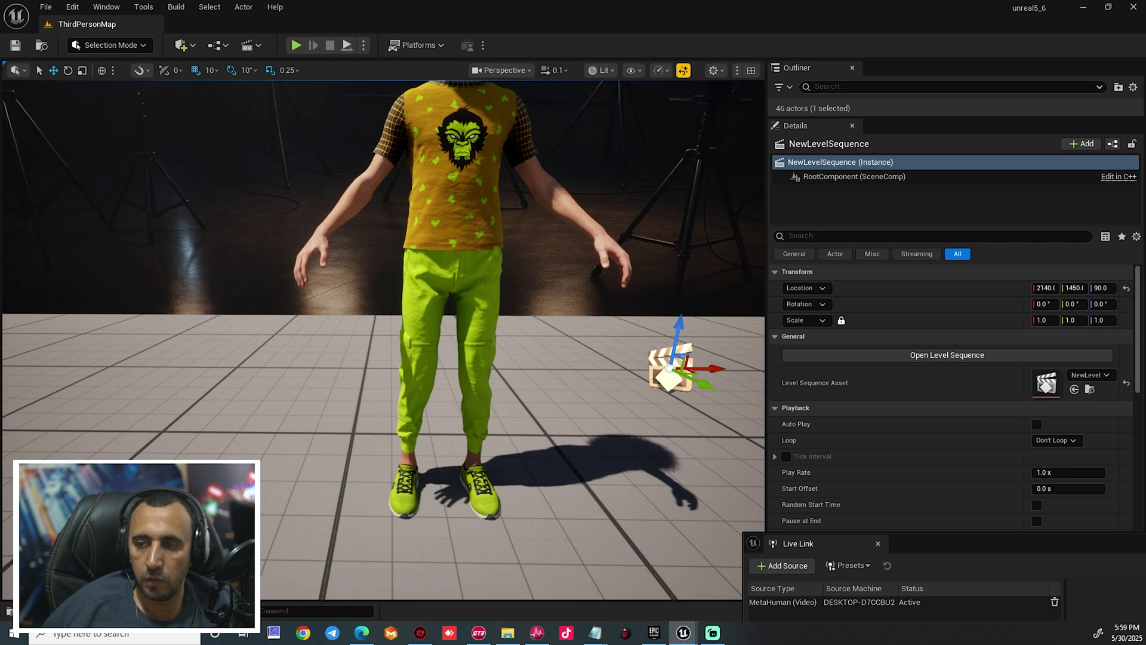
left_click_drag(1134, 275, 239, 594)
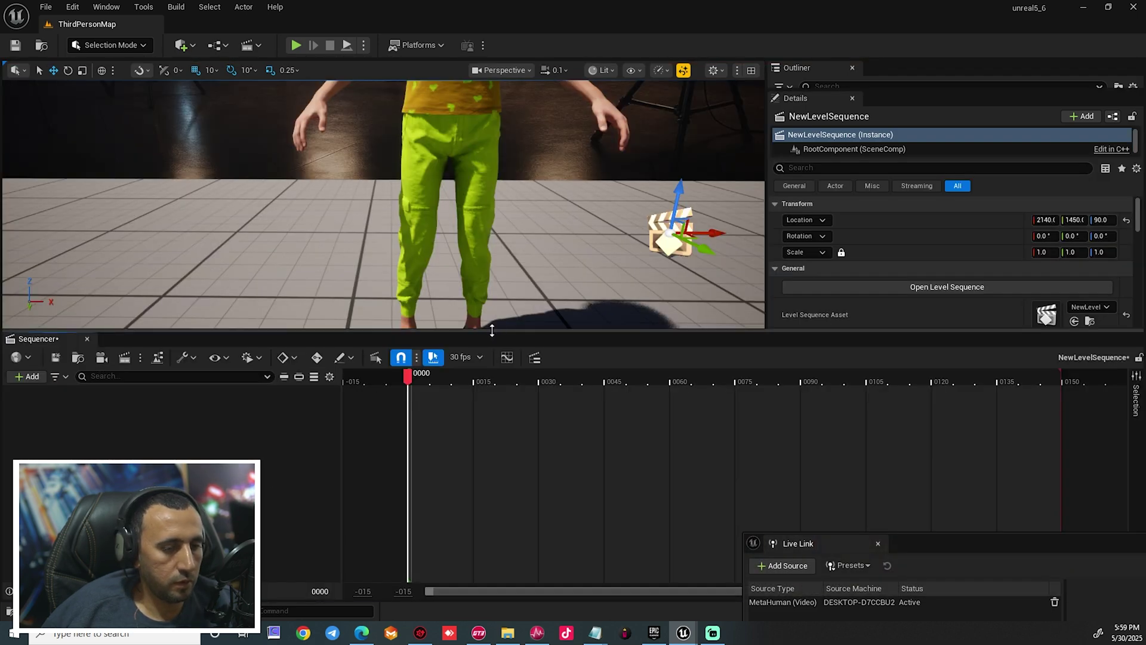
- Add a Cine Camera to the sequence and pull its view back to frame the character
left_click_drag(492, 330, 484, 481)
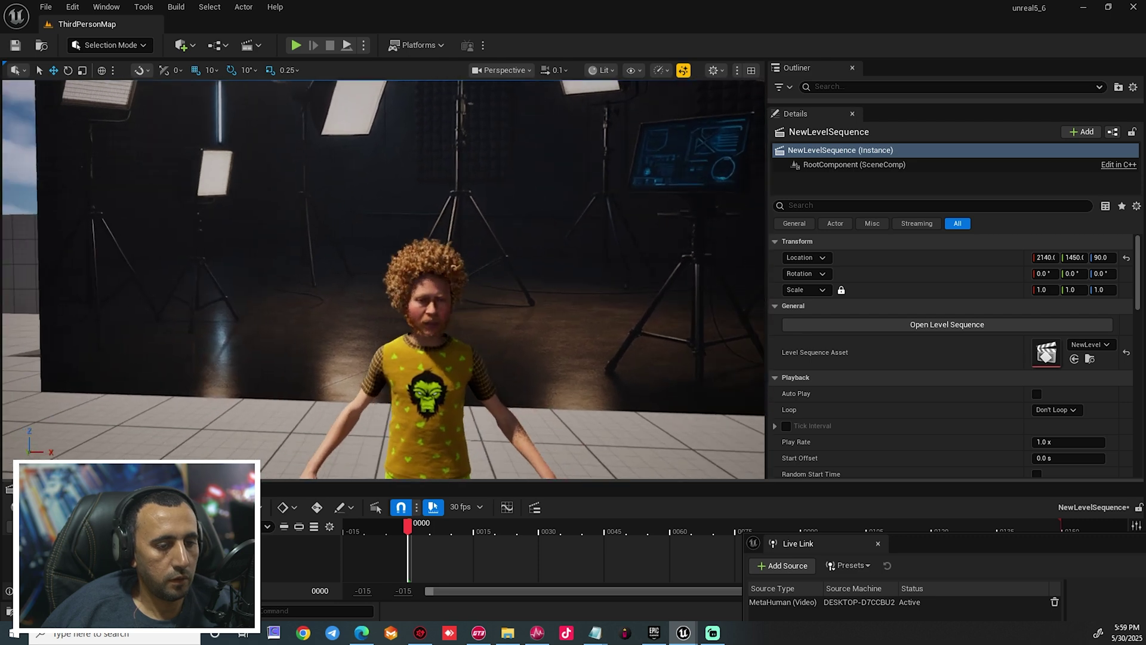
key("w")
mouse_move(430, 287)
right_mouse_down()
mouse_move(454, 311)
mouse_move(448, 293)
right_mouse_up()
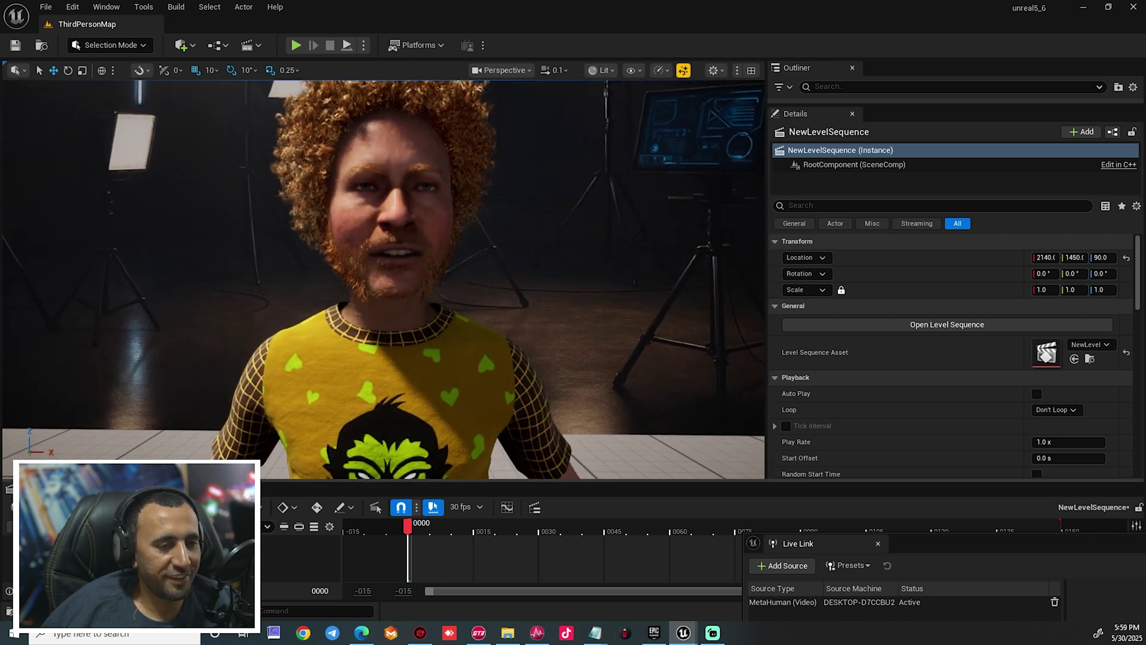
scroll(383, 279, "down", 4)
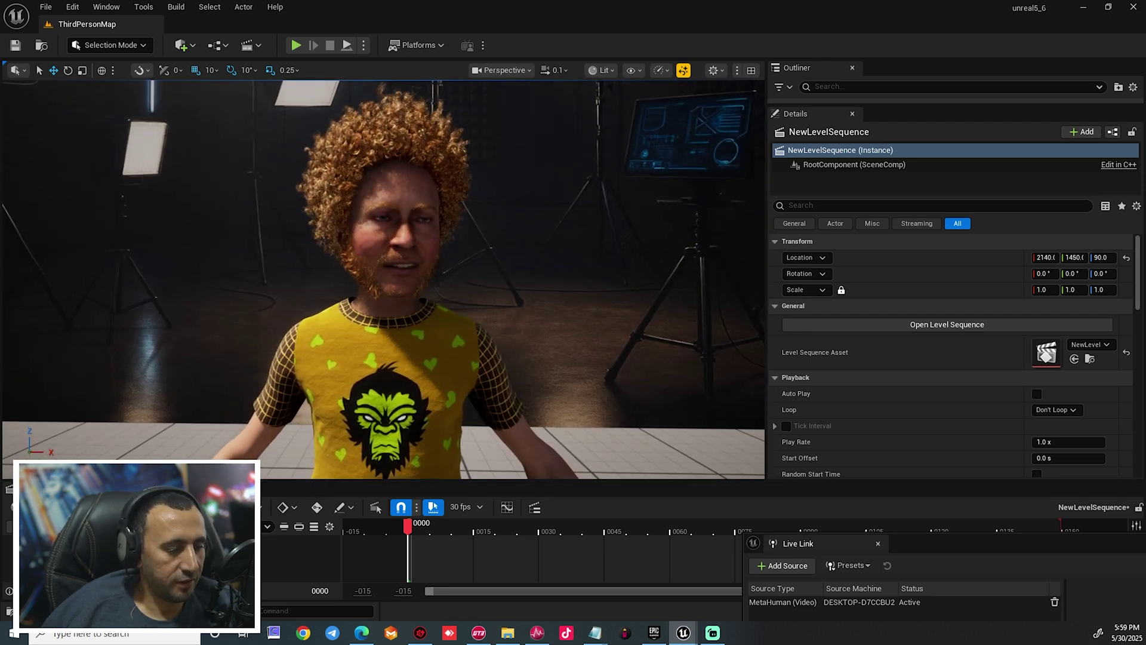
left_click(83, 507)
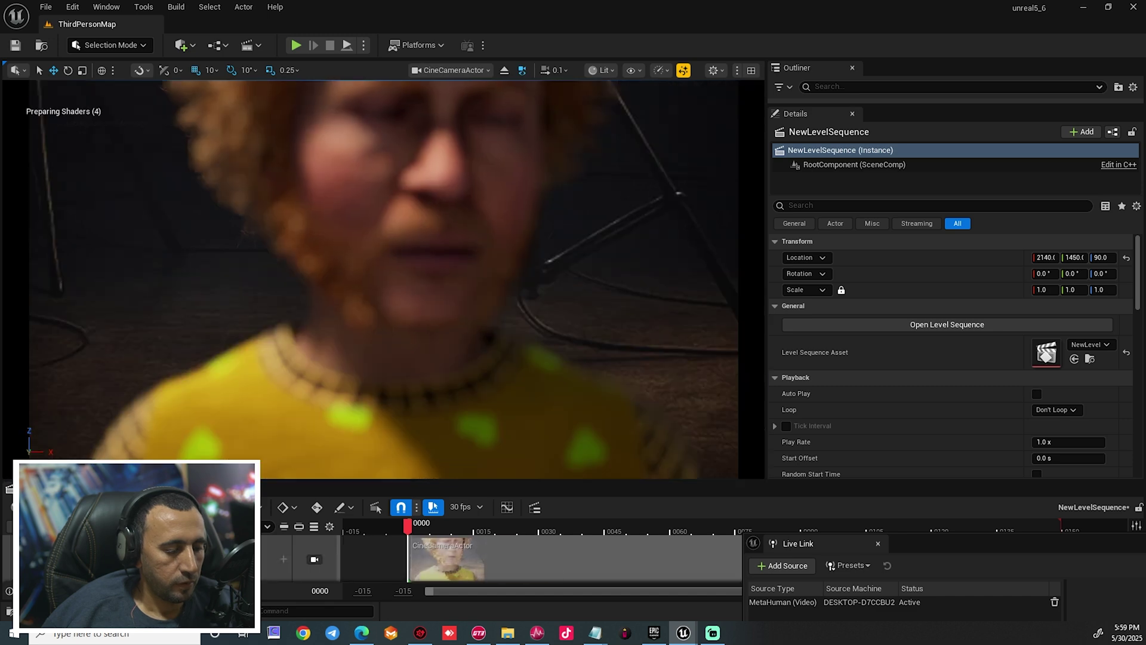
right_click_drag(334, 382, 421, 353)
key("s")
- Shrink the studio backdrop to 6.85 × 3.80 and lower it to location Z 160
key("s")
left_click(425, 289)
key("s")
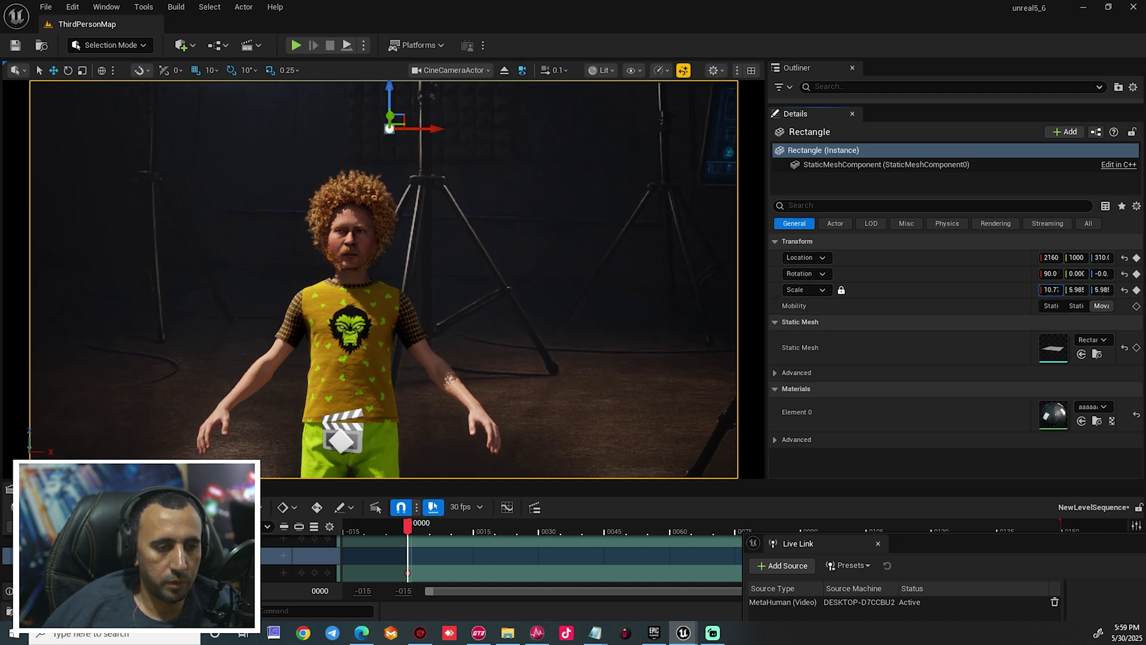
left_click_drag(1051, 291, 989, 290)
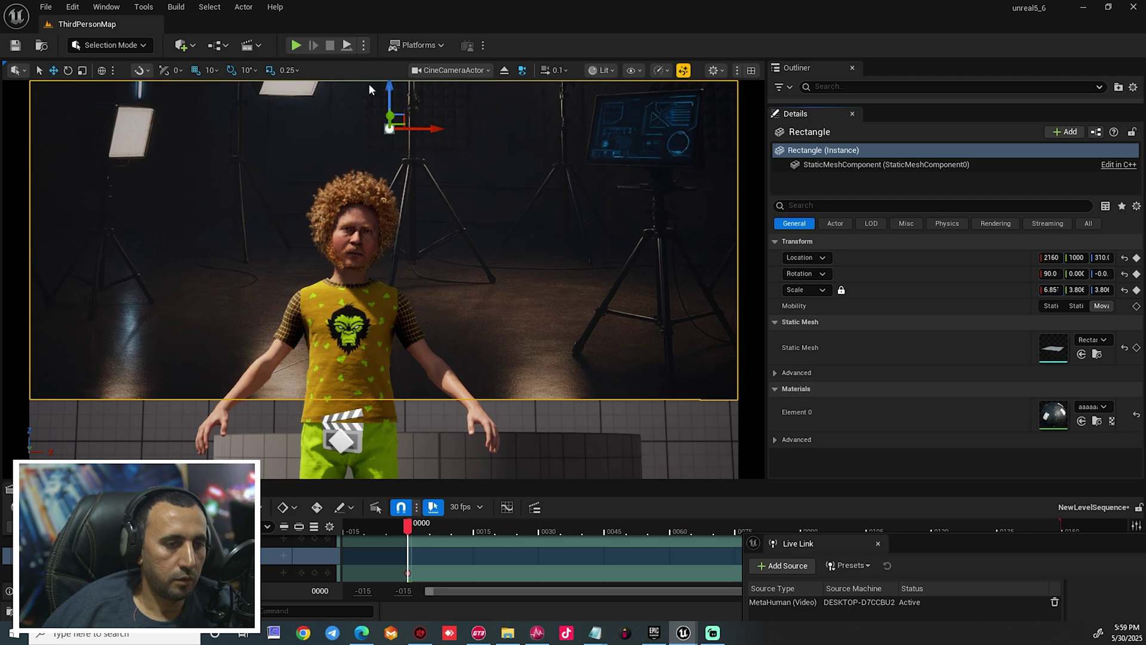
left_click_drag(390, 97, 404, 359)
mouse_move(412, 298)
right_mouse_down()
mouse_move(573, 364)
mouse_move(454, 302)
mouse_move(406, 300)
mouse_move(429, 297)
right_mouse_up()
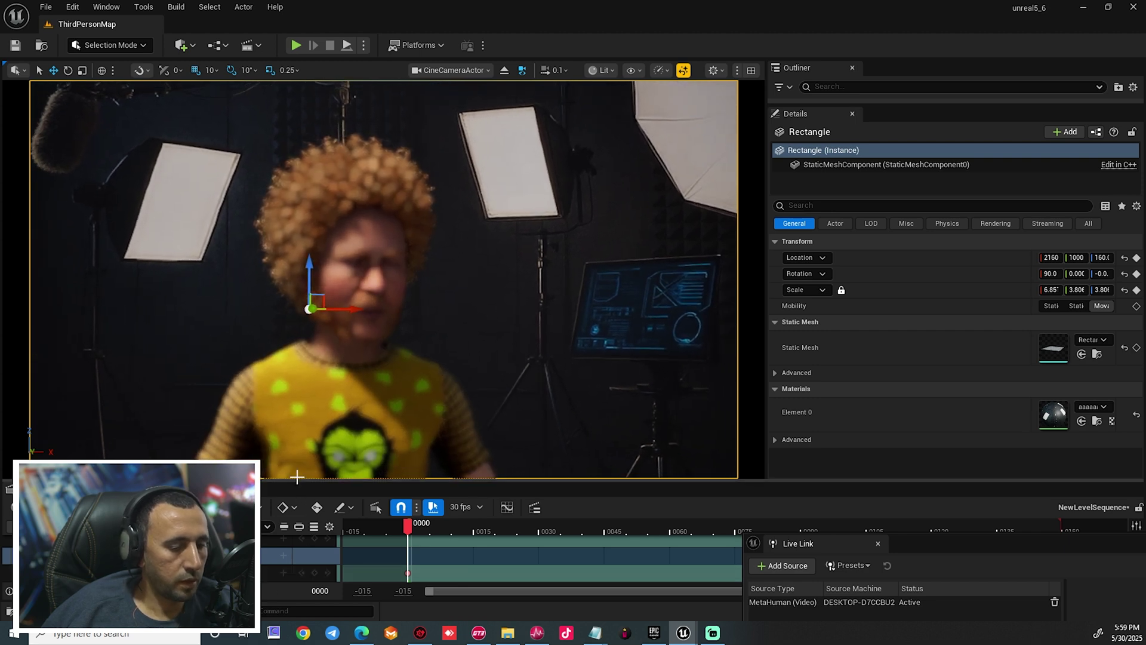
left_click_drag(297, 480, 301, 417)
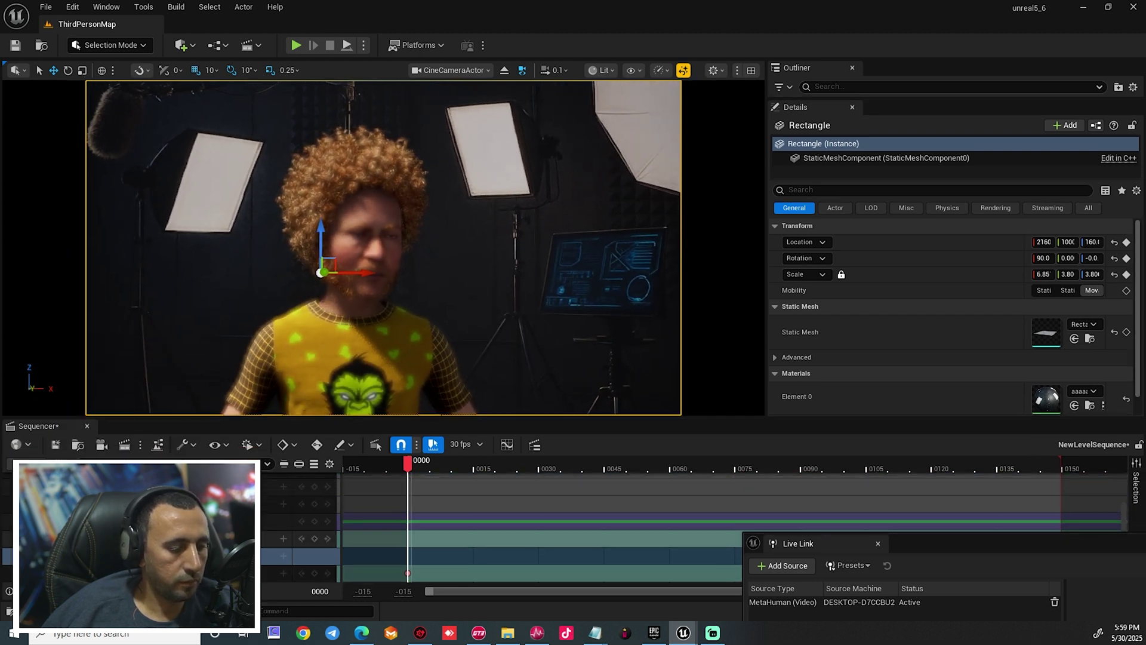
- Select the CineCameraActor track and expand its Focus Settings in Details
left_click(119, 511)
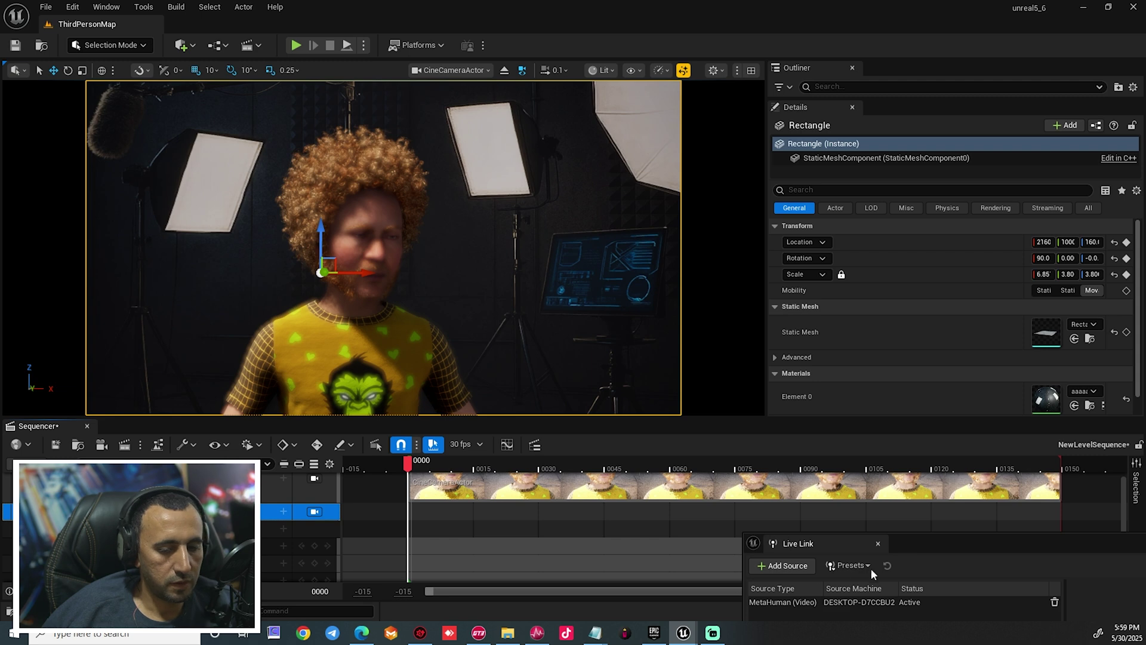
left_click_drag(974, 546, 848, 574)
scroll(926, 308, "down", 2)
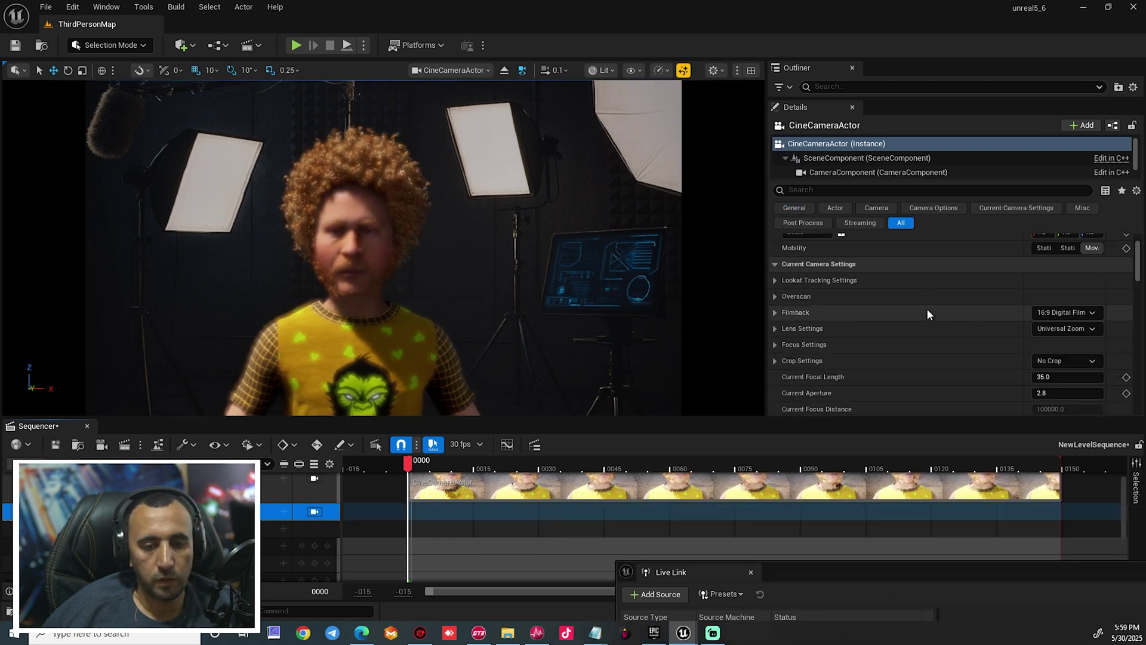
scroll(927, 308, "down", 2)
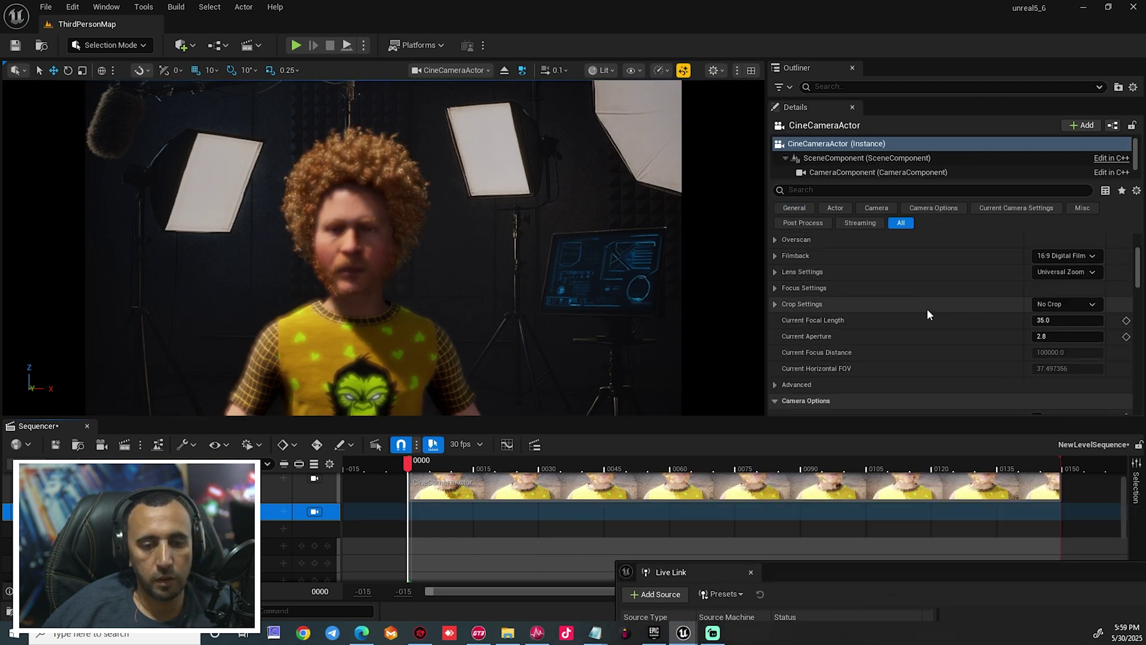
left_click(775, 289)
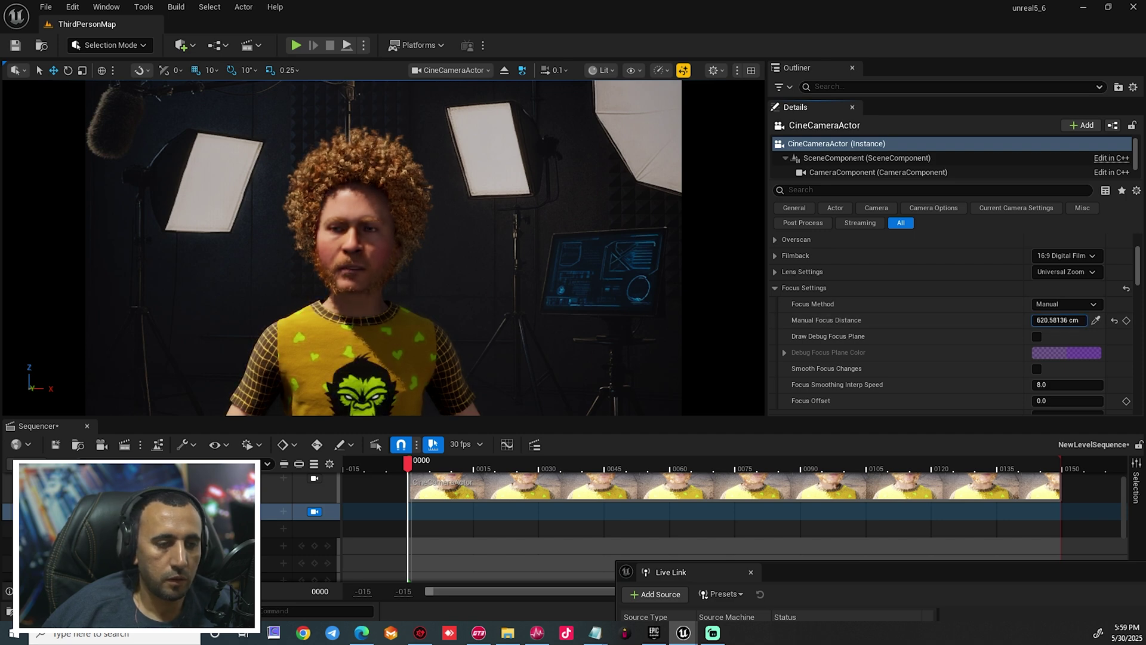
right_click_drag(655, 243, 621, 239)
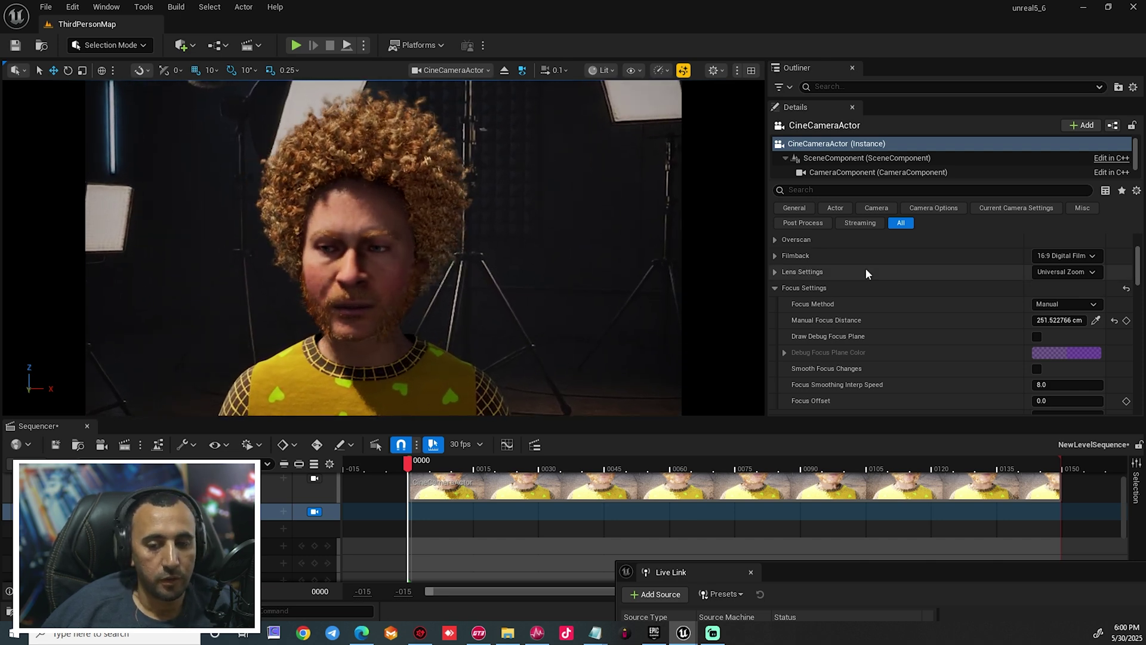
- Try an aperture of 1.2 and pull manual focus in to about 143.7 cm
scroll(1012, 368, "down", 2)
left_click(1051, 391)
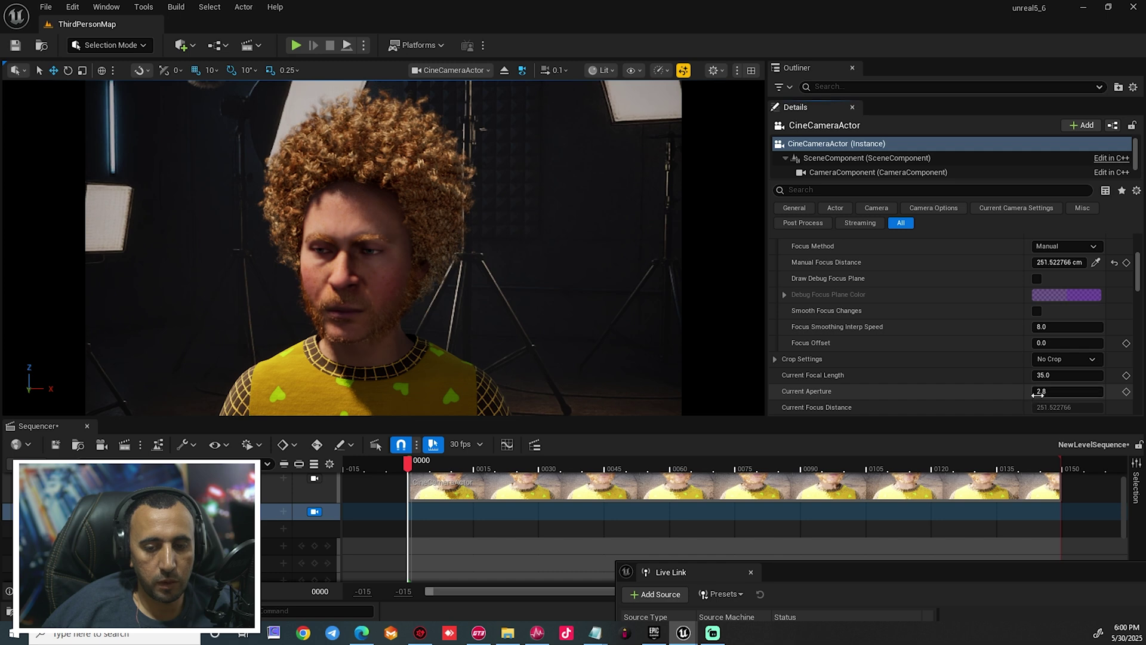
type("1.2")
key("Return")
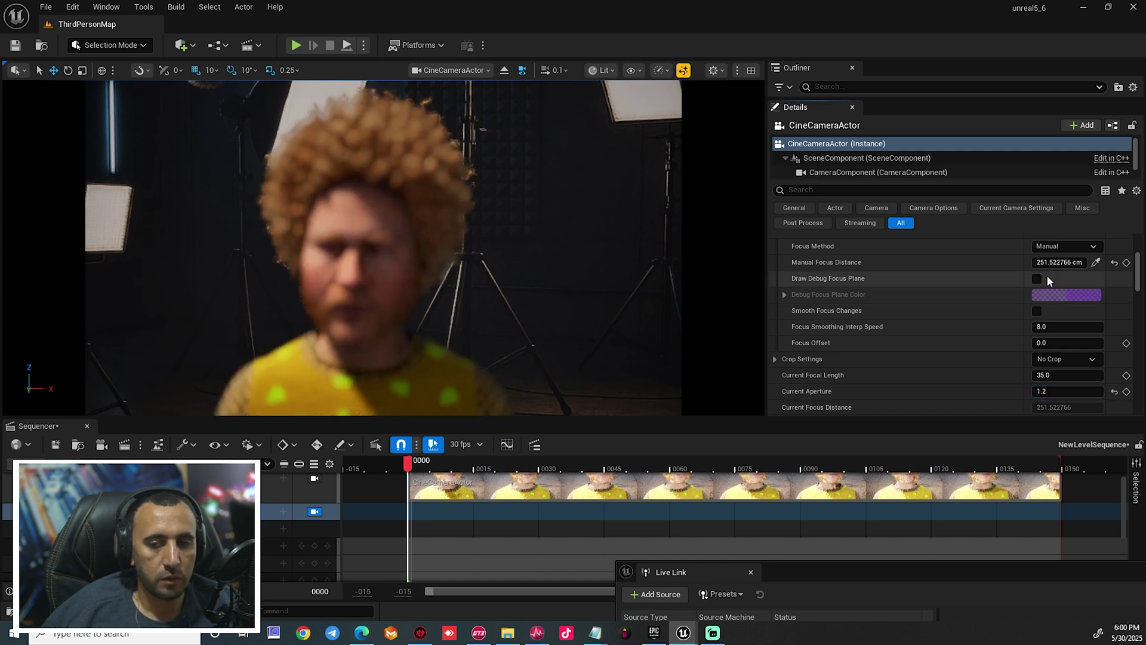
left_click_drag(1059, 263, 1022, 262)
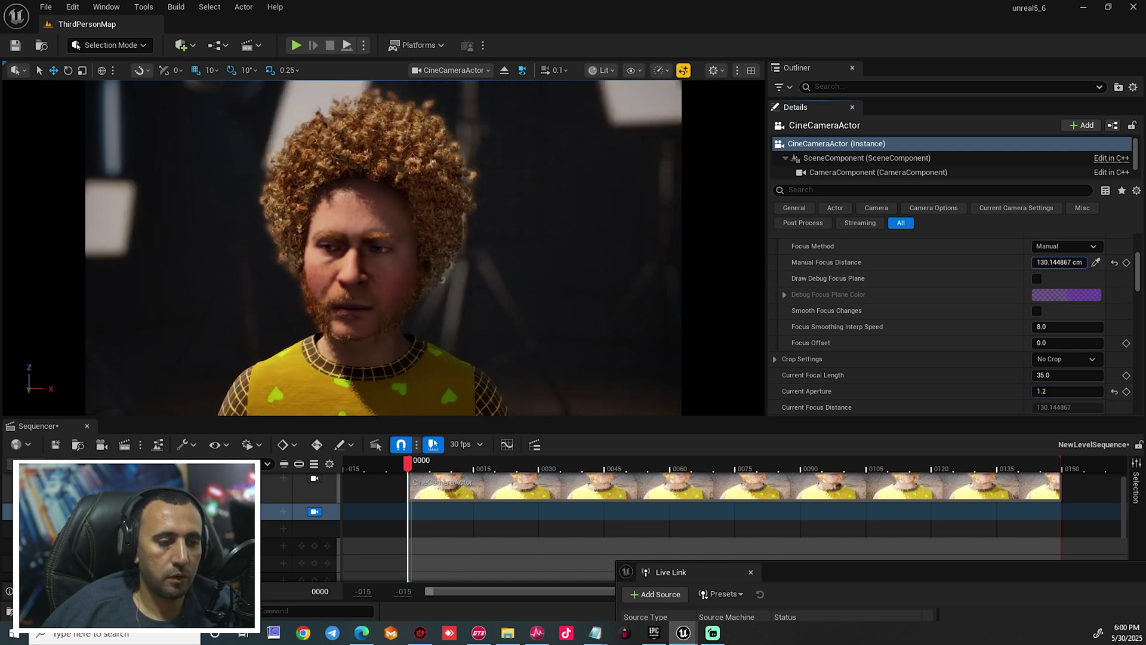
left_click_drag(683, 271, 682, 271)
key("s")
mouse_move(681, 270)
right_mouse_down()
mouse_move(666, 280)
mouse_move(669, 261)
mouse_move(673, 288)
right_mouse_up()
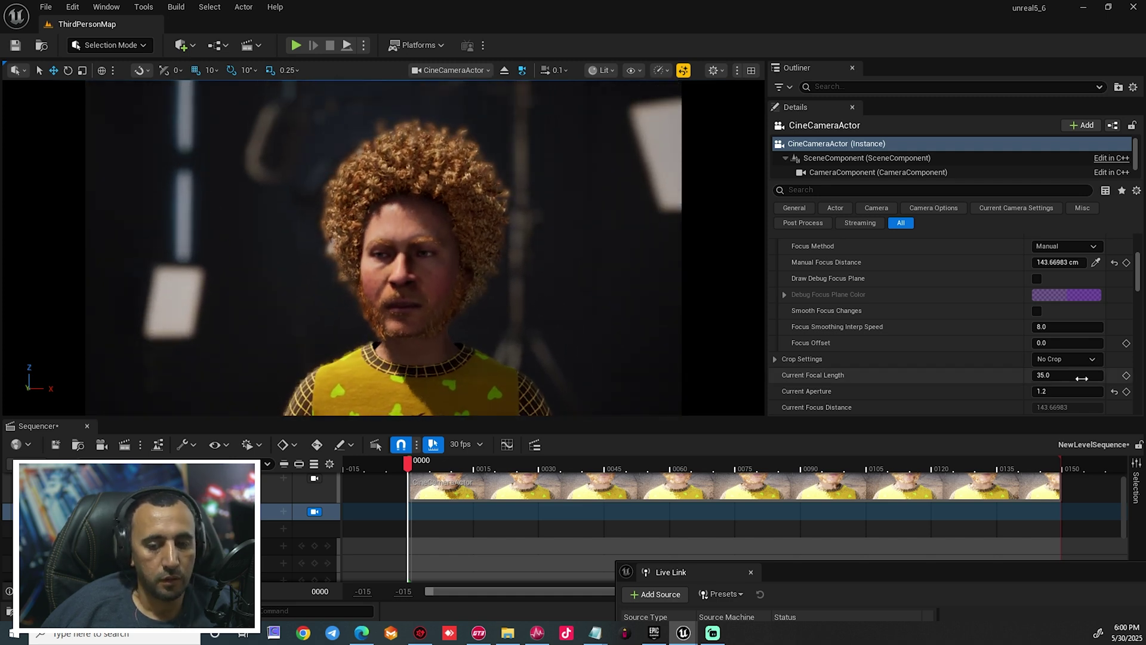
- Set the aperture to 1.8 and push manual focus out to about 174 cm
left_click(1087, 394)
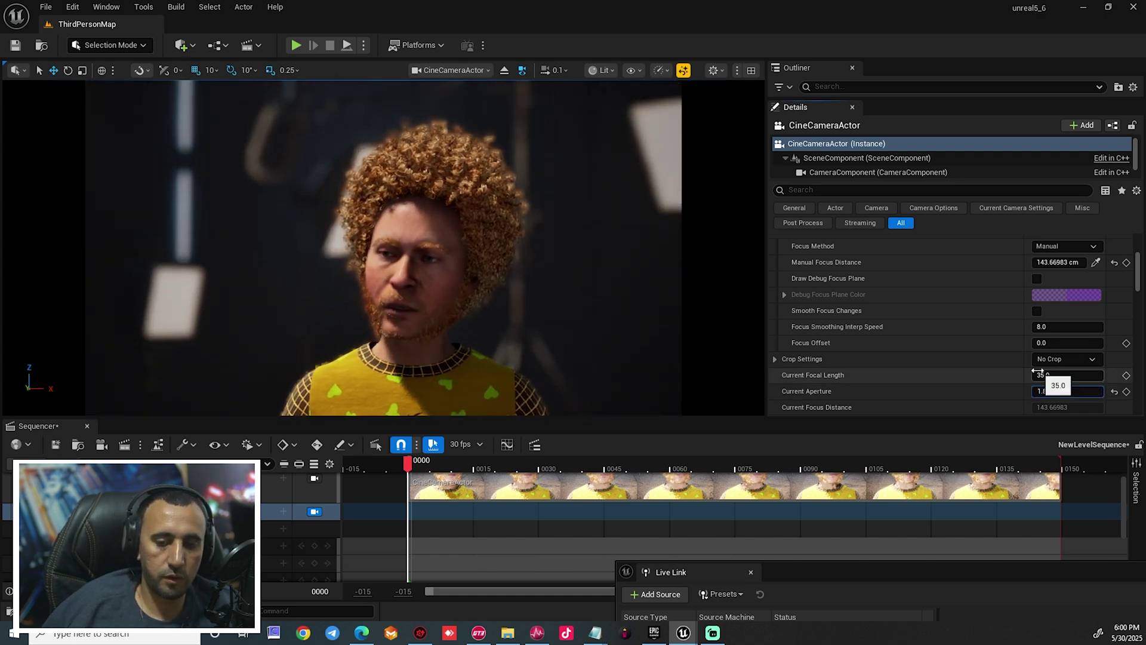
type("1.8")
key("Return")
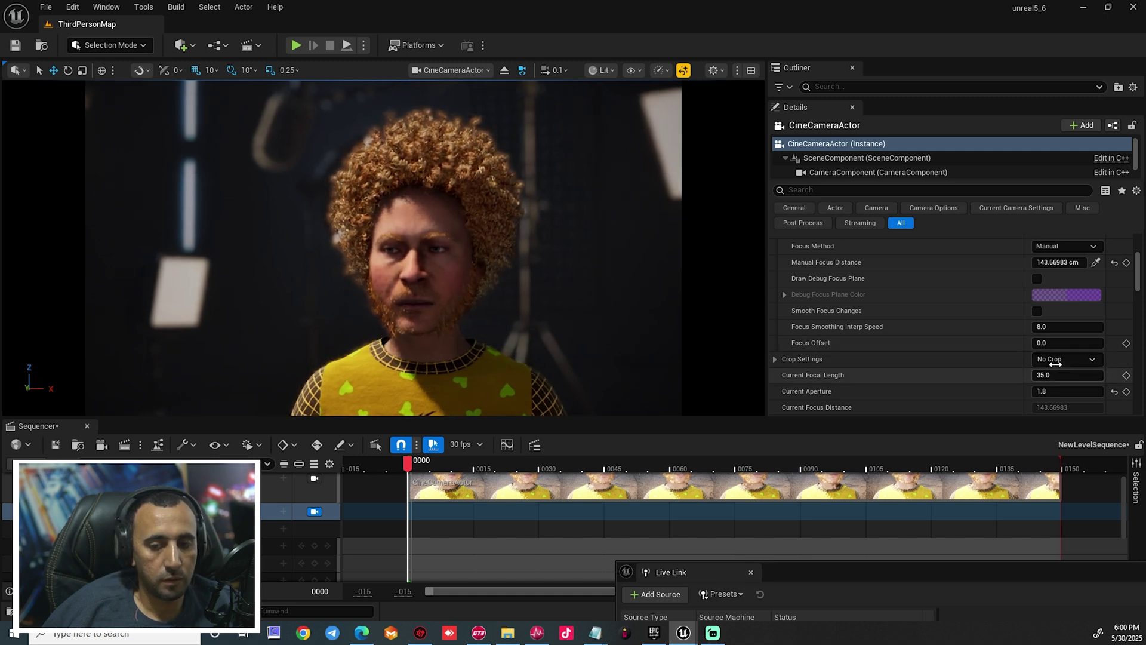
left_click_drag(1059, 263, 1080, 263)
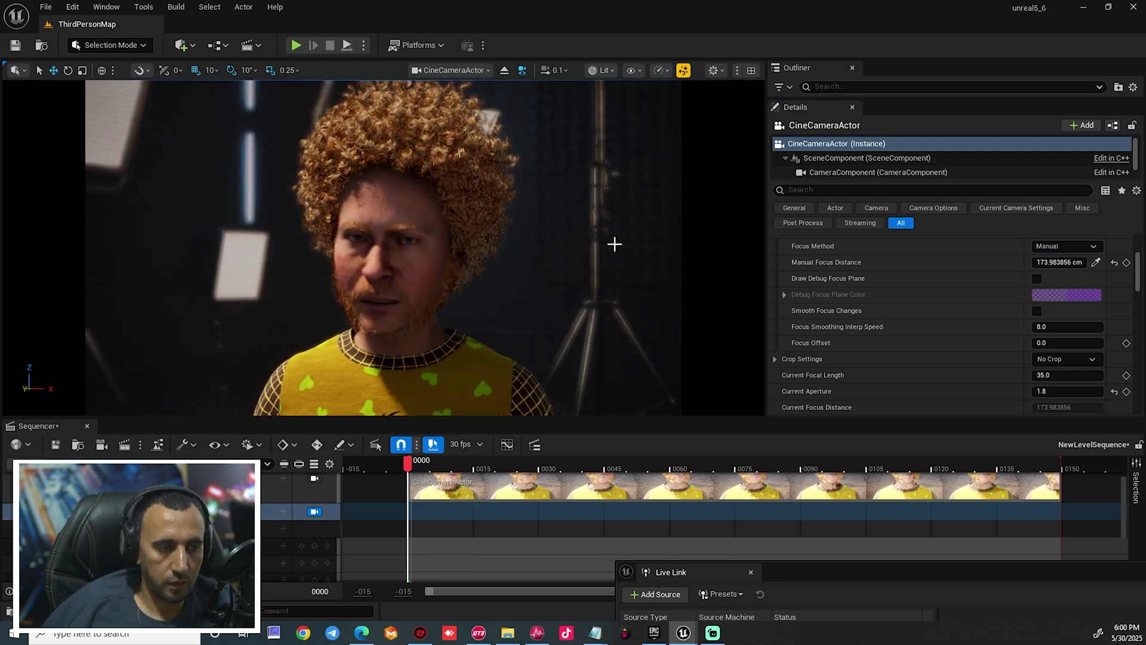
- Save all via File > Save All, then drag the Rectangle backdrop down to Z 150
left_click(46, 8)
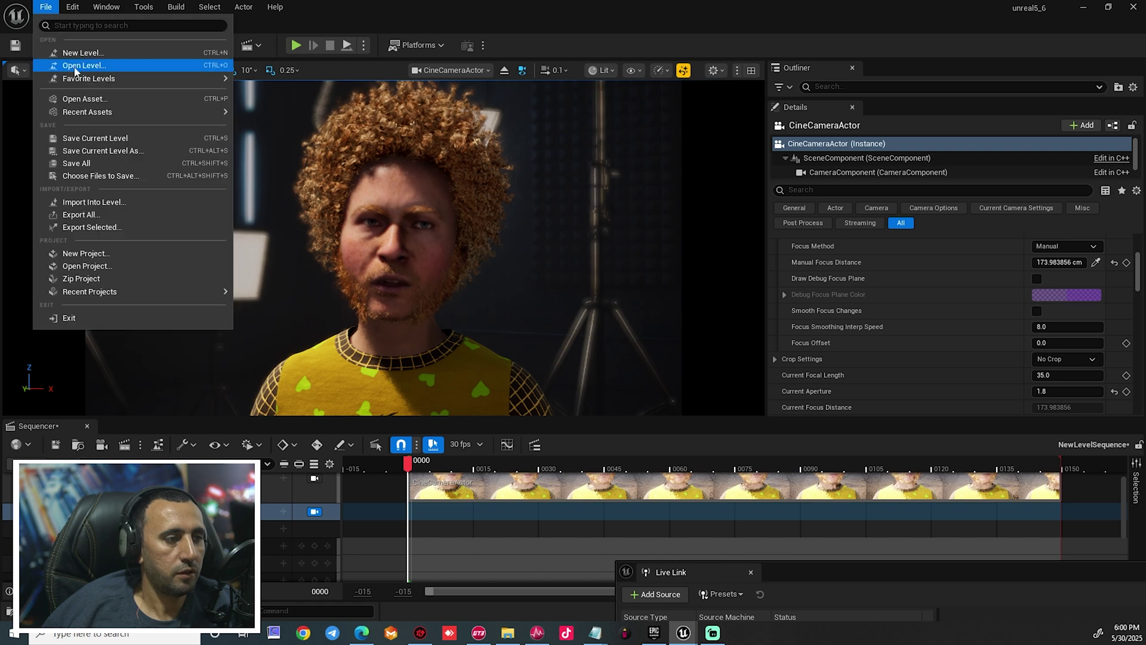
left_click(215, 160)
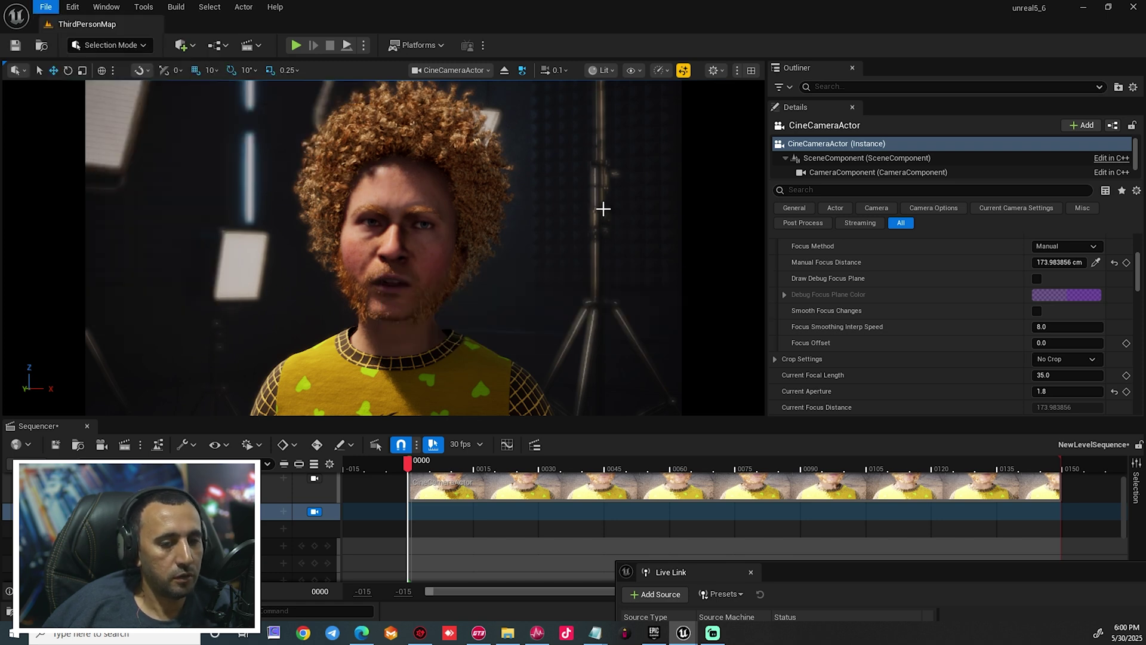
right_click_drag(418, 250, 441, 200)
left_click(442, 200)
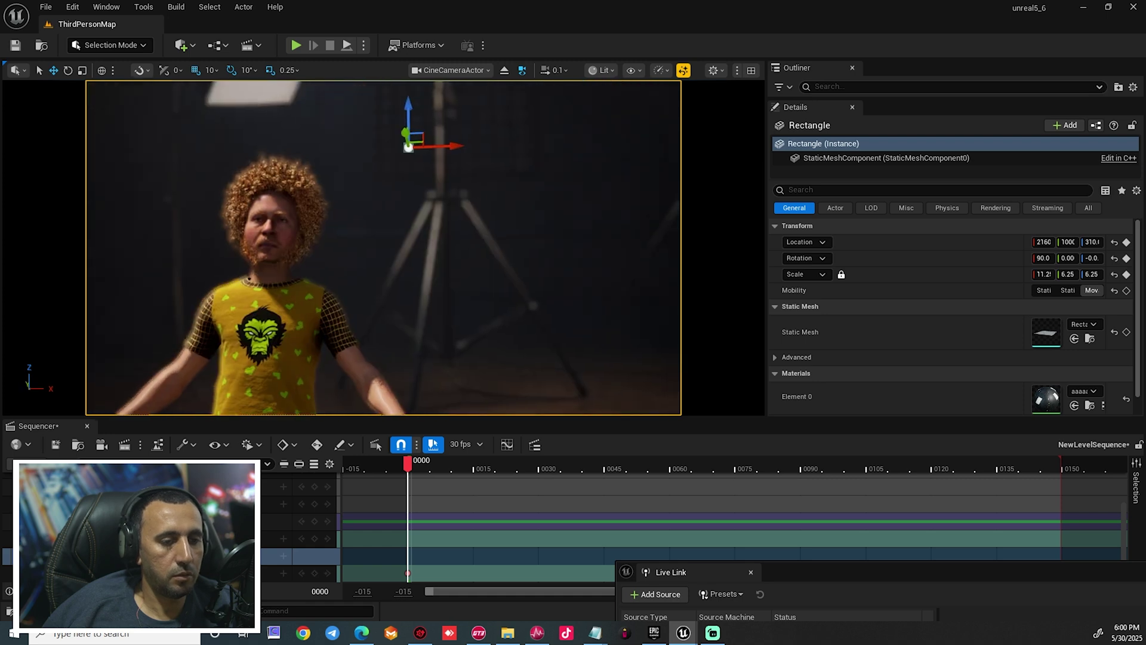
left_click_drag(510, 153, 512, 282)
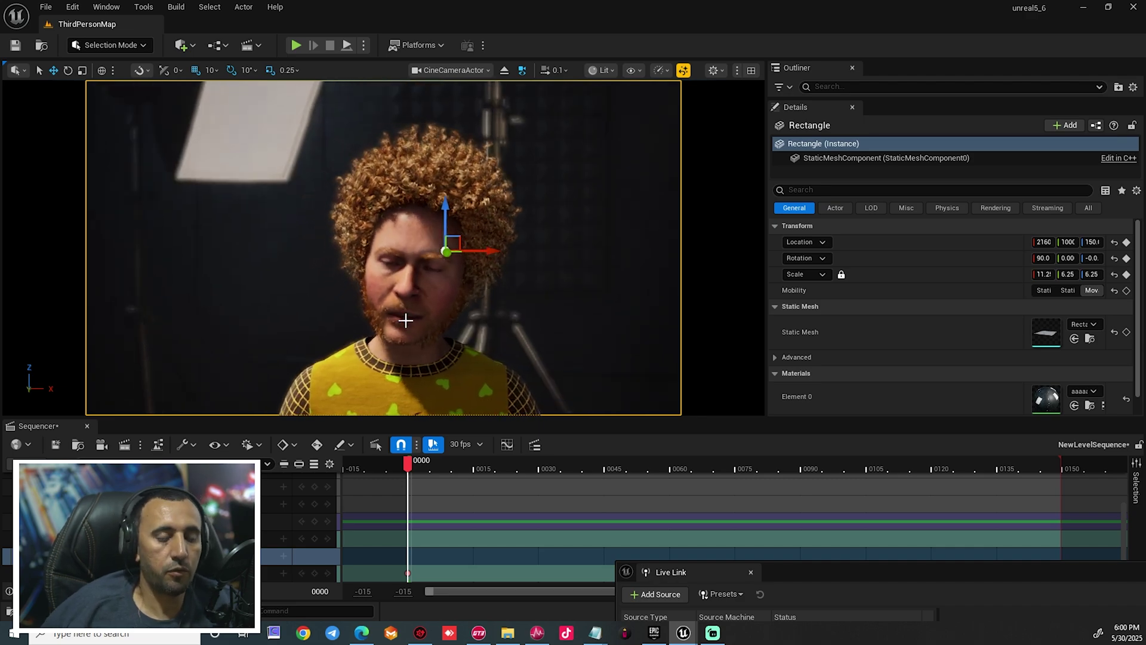
key("F11")
- Reframe the full-screen camera view on the MetaHuman's head and shoulders before the blurred backdrop
left_click(570, 238)
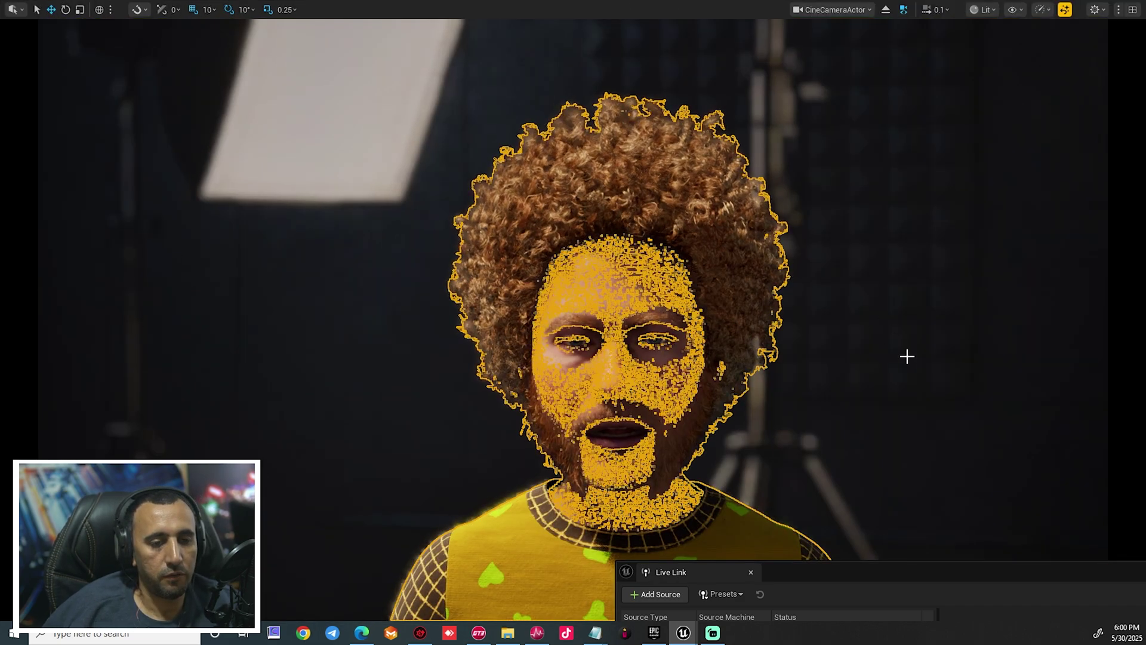
right_click_drag(906, 355, 931, 294)
left_click(886, 292)
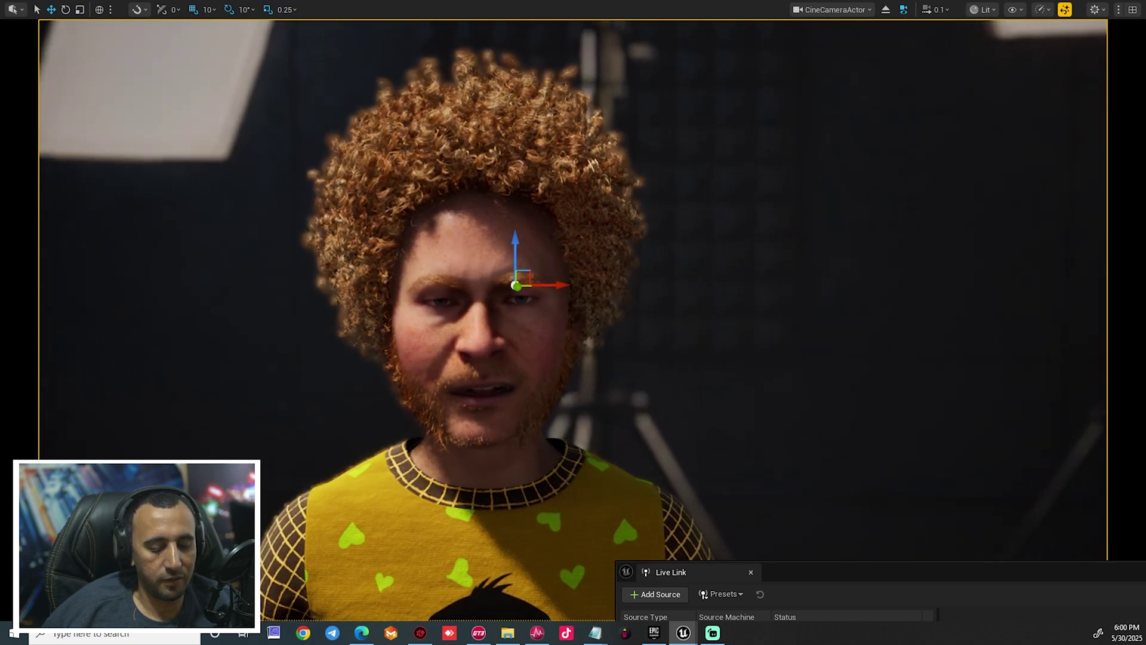
key("g")
right_click_drag(748, 297, 735, 268)
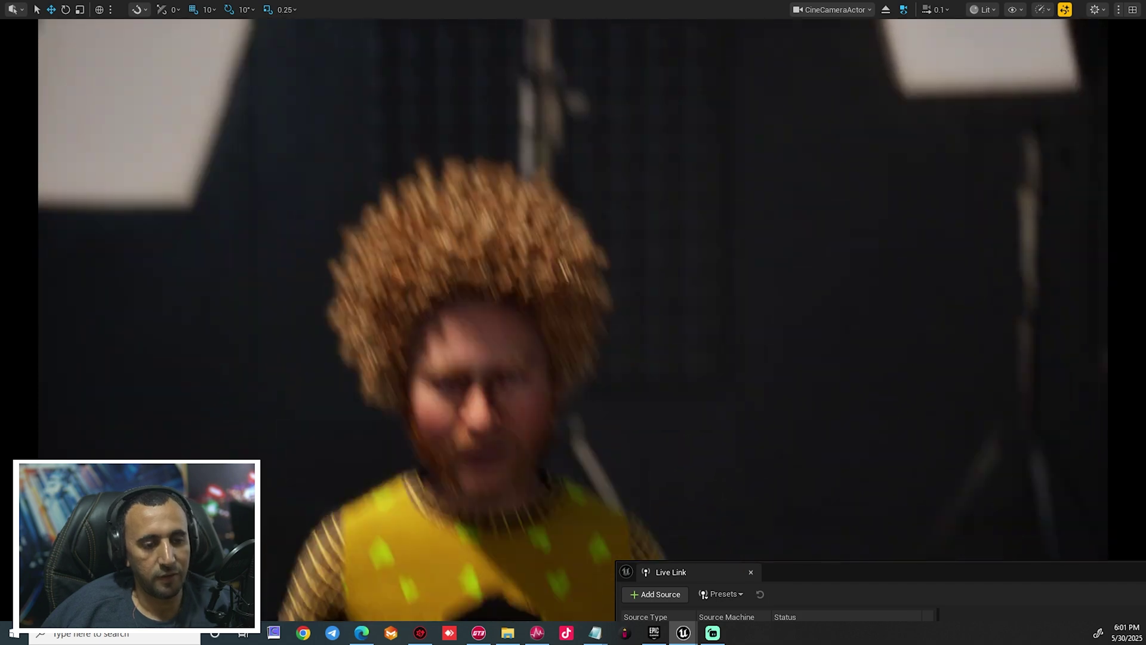